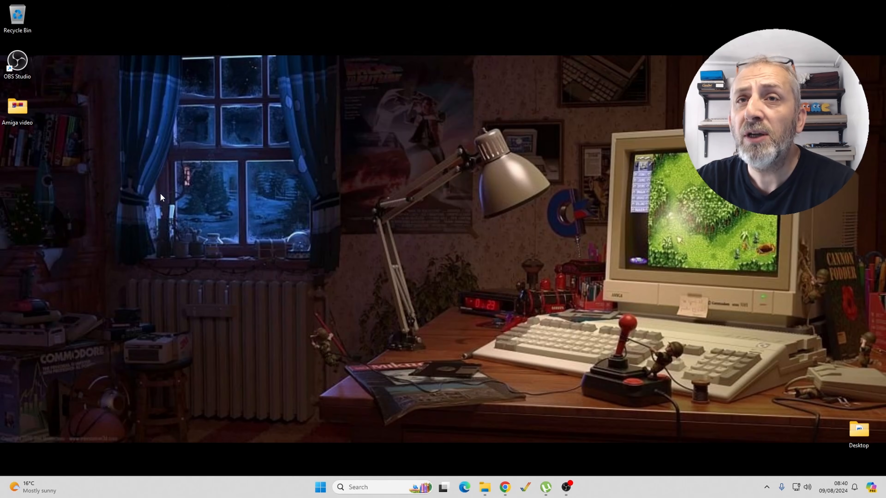
- Check the Amiga Rom folder inside the Amiga video folder, and launch the InstallWinUAE5300_x64 installer
{"action": "double_click", "coordinate": [17, 110]}
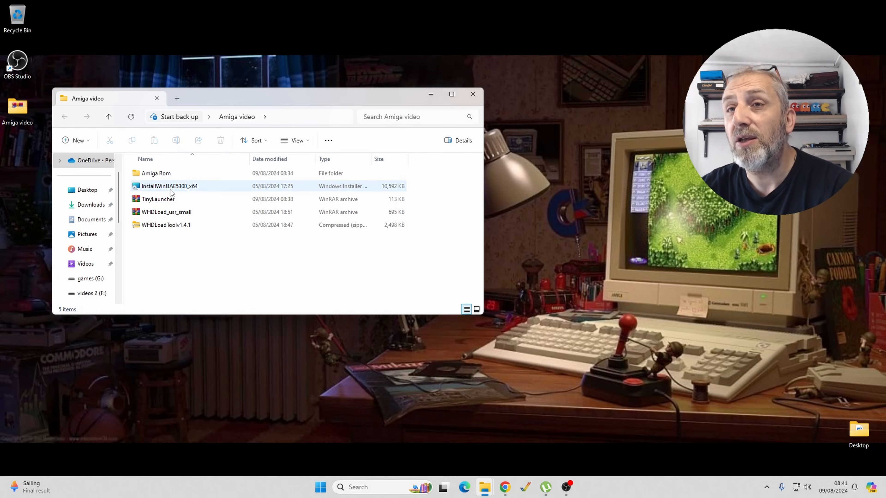
{"action": "left_click", "coordinate": [162, 175]}
{"action": "double_click", "coordinate": [162, 174]}
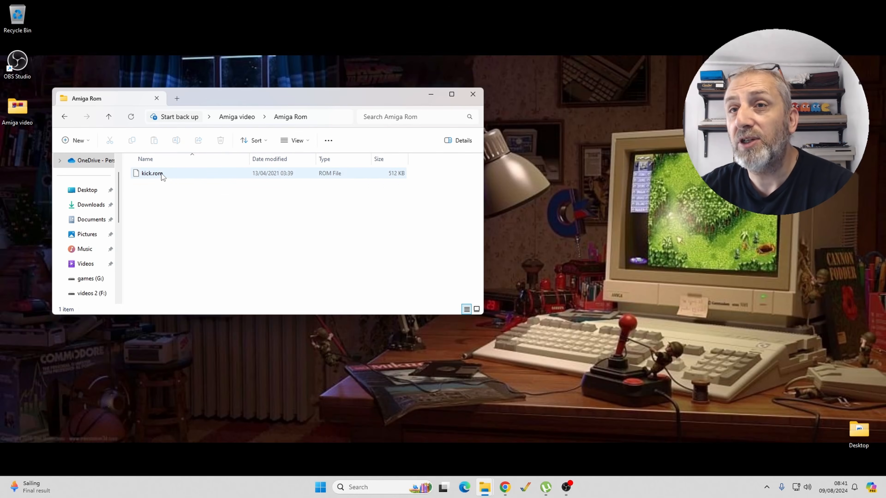
{"action": "left_click", "coordinate": [108, 117]}
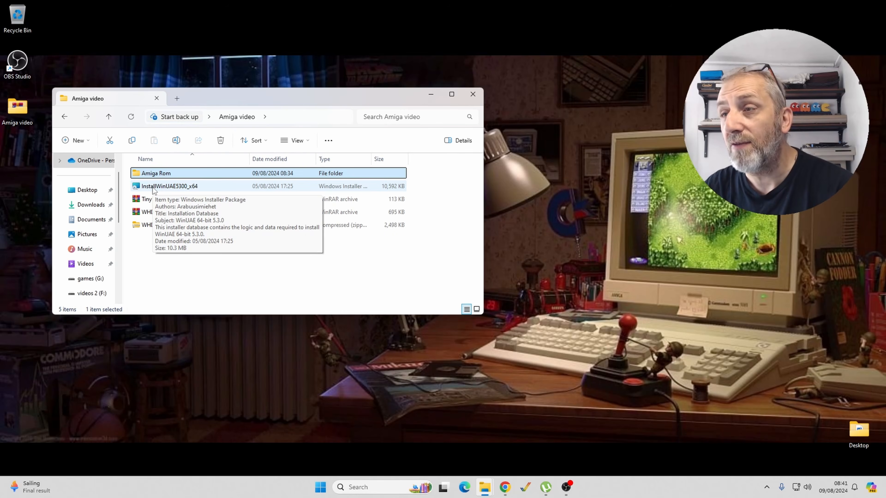
{"action": "double_click", "coordinate": [152, 188]}
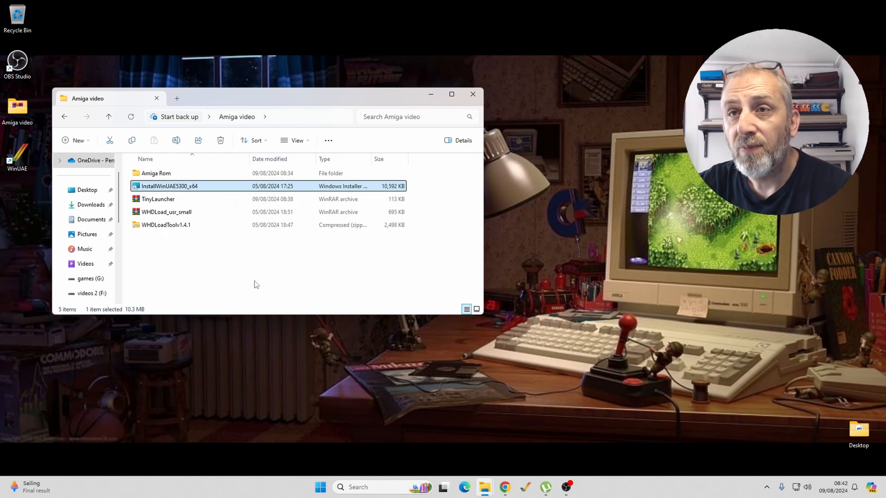
- Look inside the WHDLoadToolv1.4.1 archive and extract its contents directly into the Amiga video folder
{"action": "double_click", "coordinate": [166, 226]}
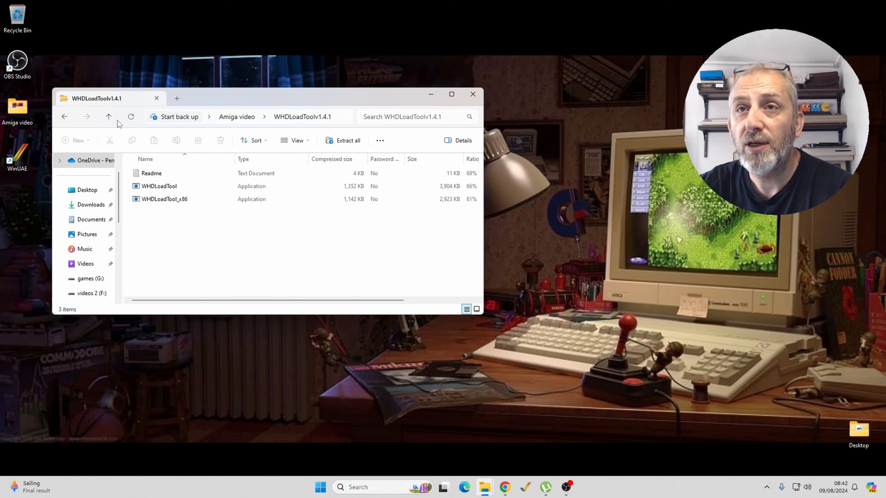
{"action": "left_click", "coordinate": [108, 117]}
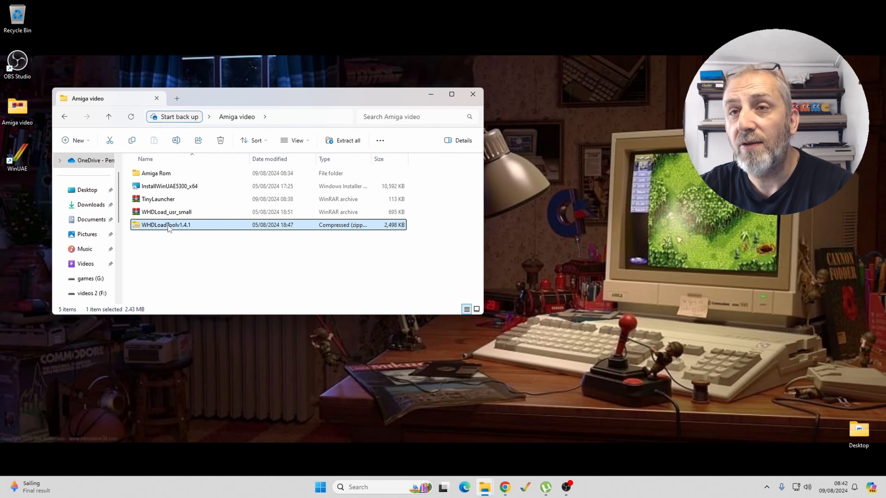
{"action": "right_click", "coordinate": [168, 226]}
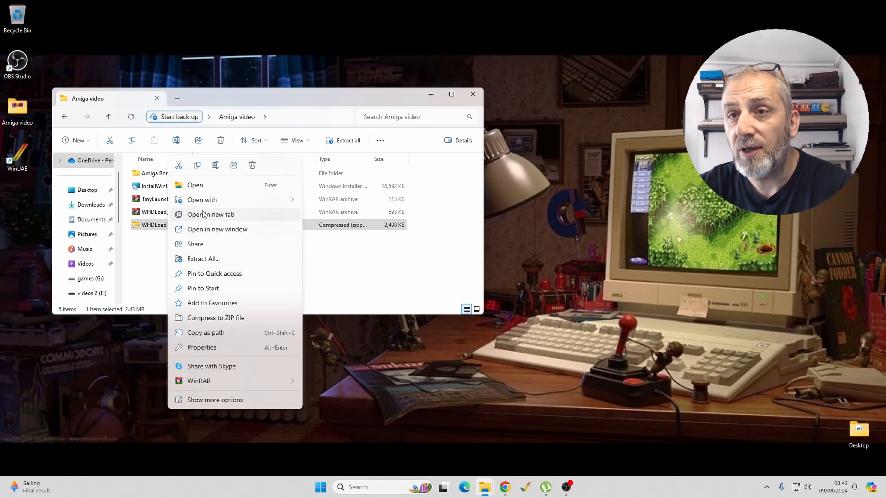
{"action": "mouse_move", "coordinate": [244, 383]}
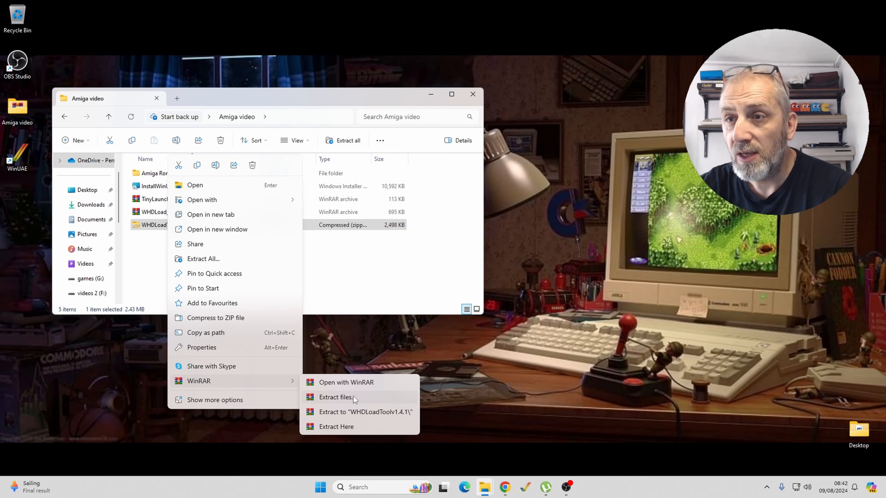
{"action": "left_click", "coordinate": [347, 427]}
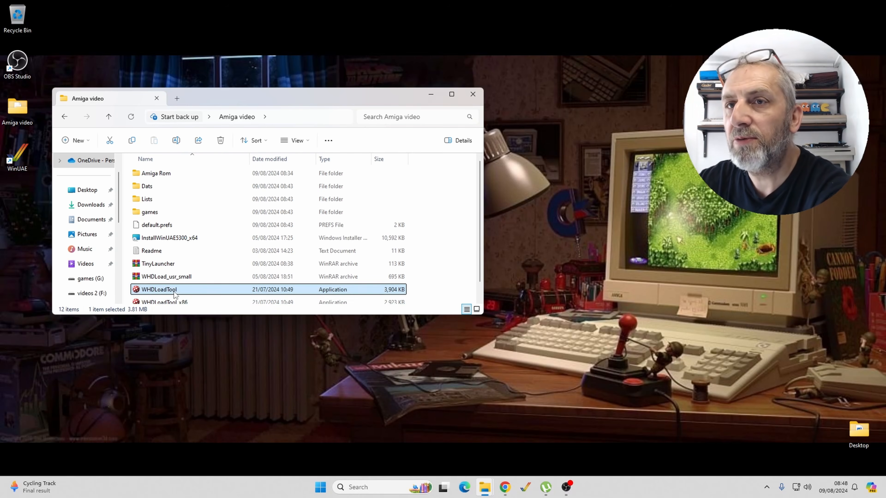
- Run WHDLoadTool as administrator and load the list of available WHDLoad packages from the server
{"action": "right_click", "coordinate": [173, 290]}
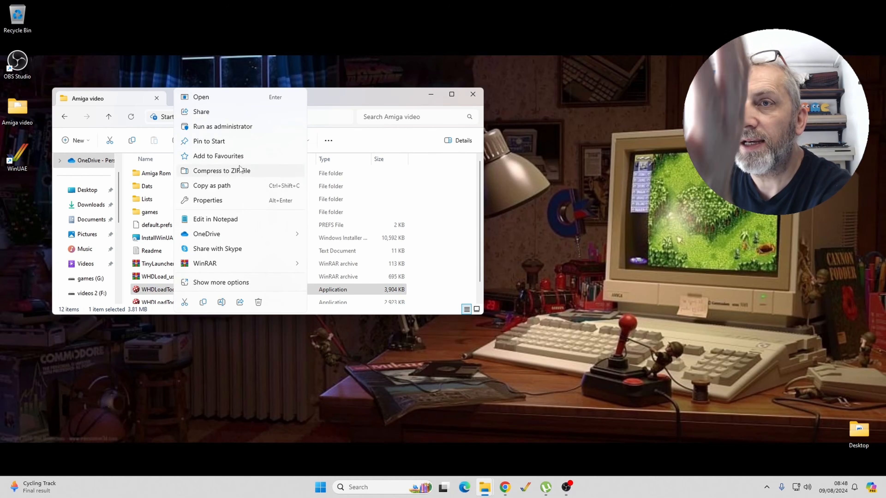
{"action": "left_click", "coordinate": [228, 128]}
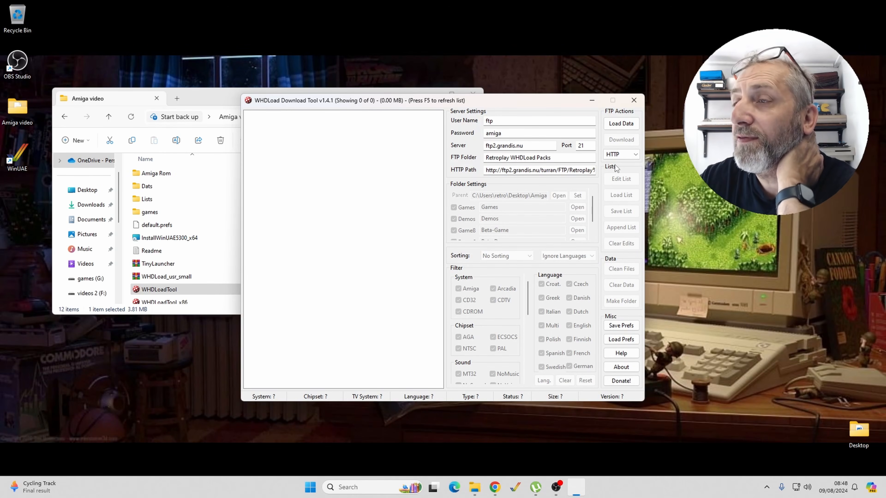
{"action": "left_click", "coordinate": [621, 124]}
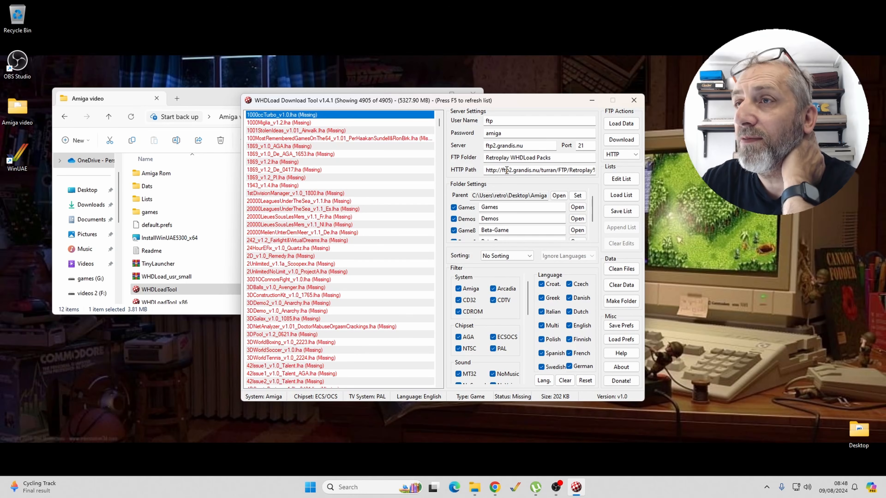
- Set the download tool's parent folder to the Amiga video folder on the Desktop
{"action": "scroll", "coordinate": [363, 182], "scroll_direction": "down", "scroll_amount": 1}
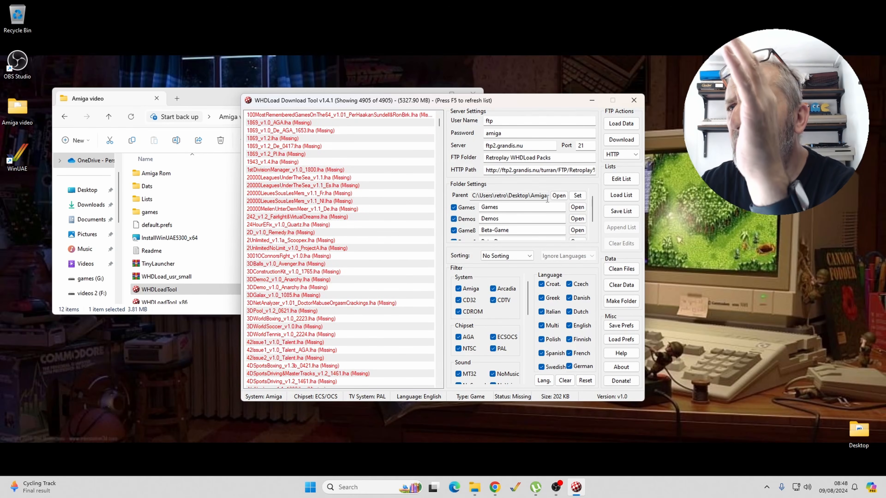
{"action": "left_click", "coordinate": [572, 197]}
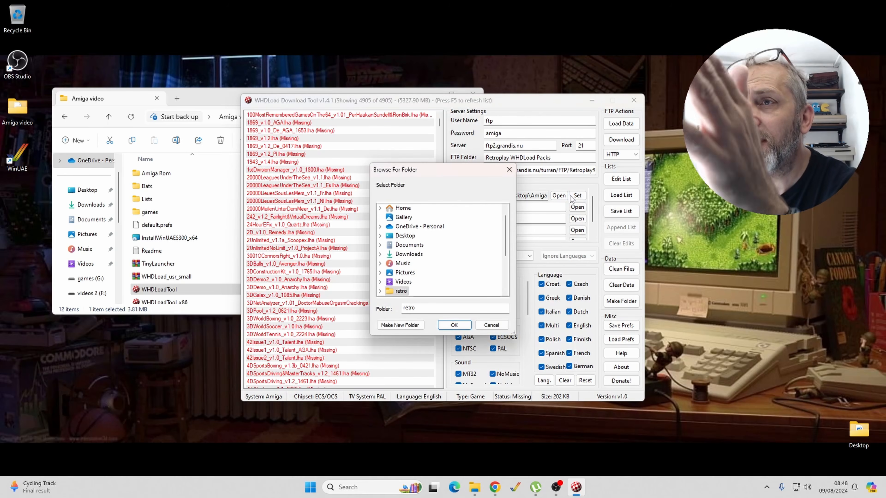
{"action": "double_click", "coordinate": [408, 237]}
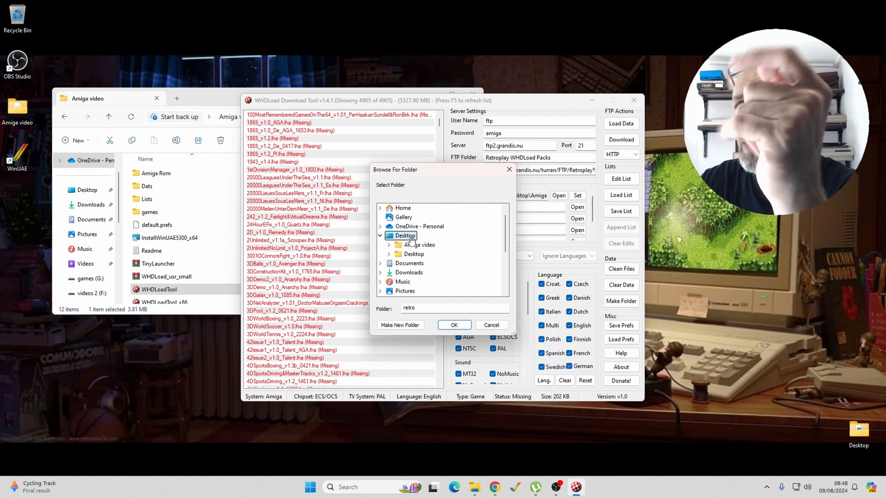
{"action": "double_click", "coordinate": [433, 246]}
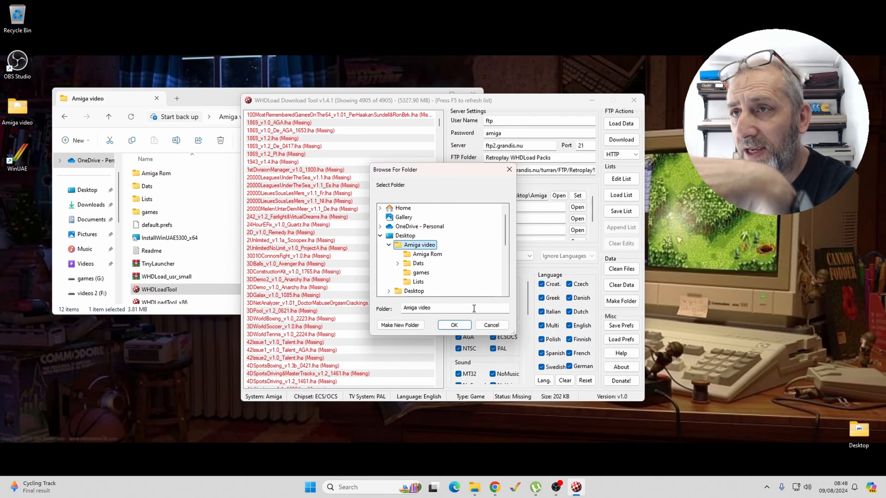
{"action": "left_click", "coordinate": [454, 324]}
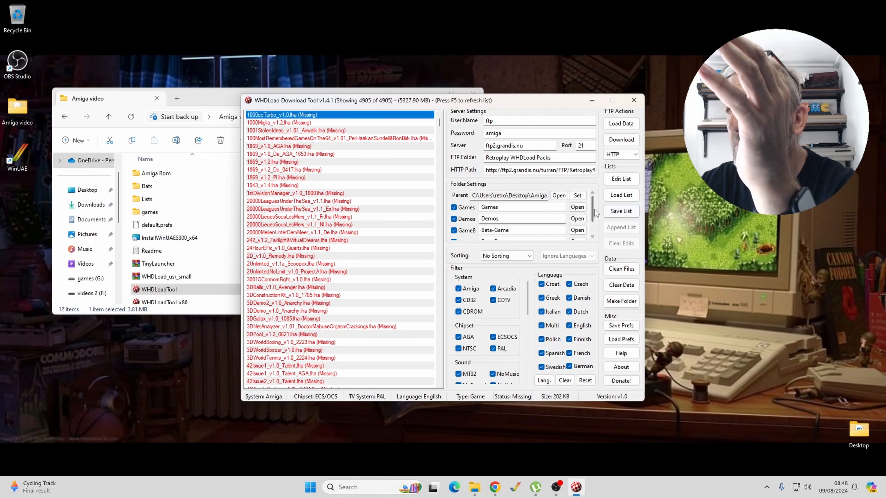
- Exclude Magazines, Beta-Demo, Beta-Game and Demos from the package list, keeping only Games
{"action": "scroll", "coordinate": [594, 224], "scroll_direction": "down", "scroll_amount": 2}
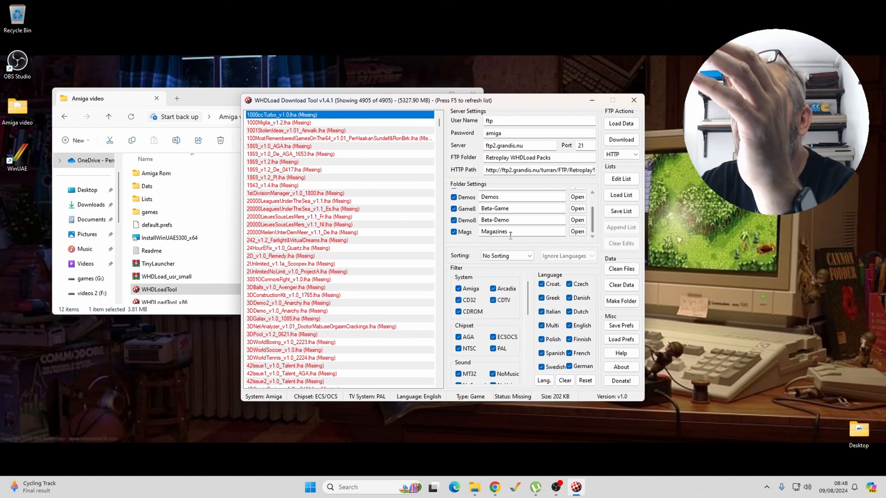
{"action": "left_click", "coordinate": [458, 232]}
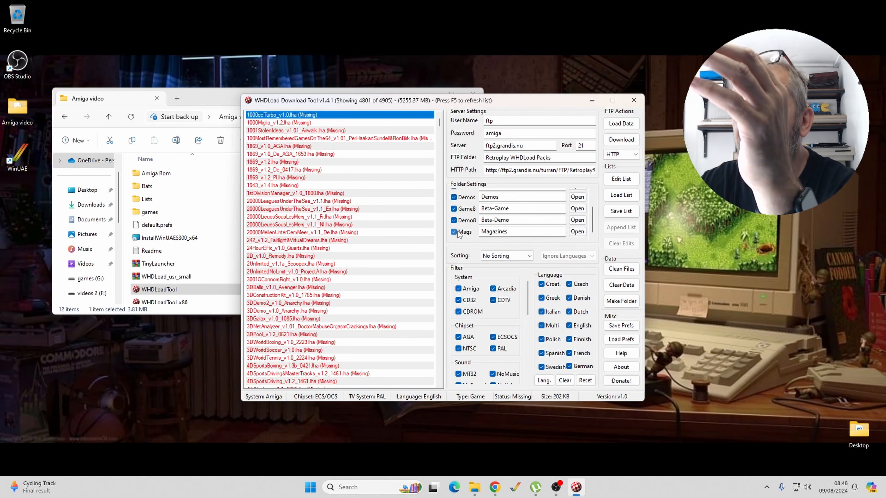
{"action": "left_click", "coordinate": [453, 233]}
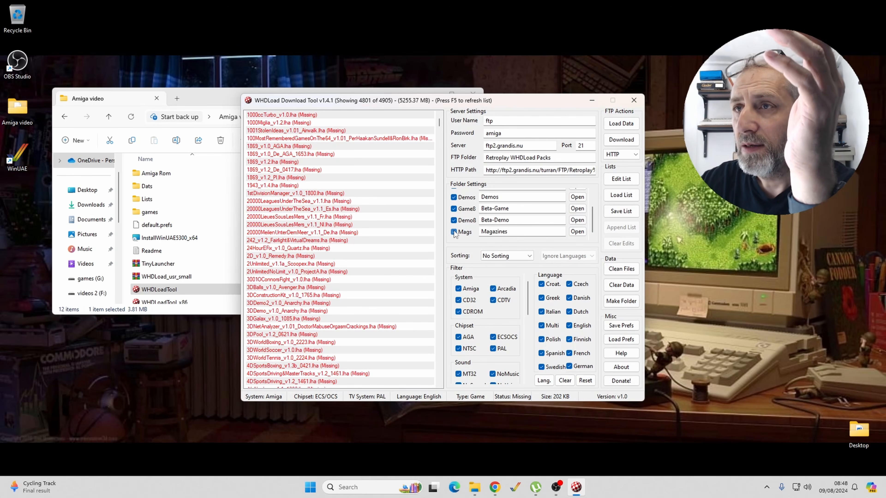
{"action": "left_click", "coordinate": [454, 221]}
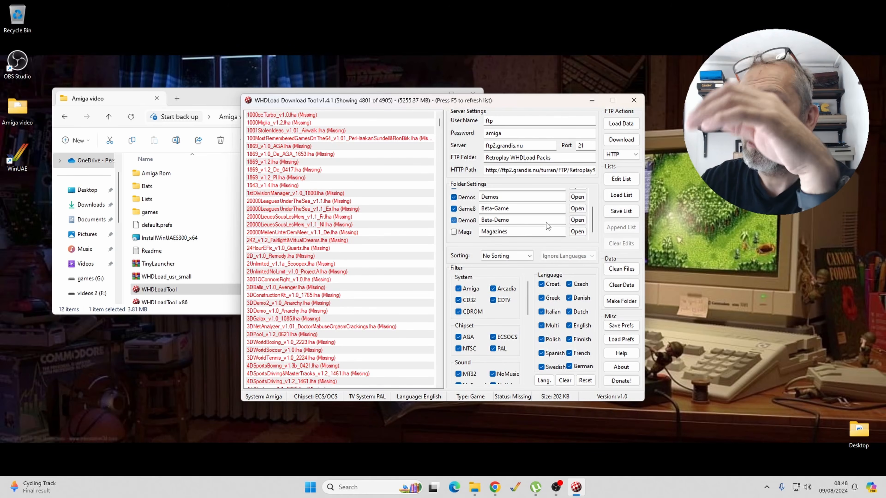
{"action": "left_click", "coordinate": [464, 226]}
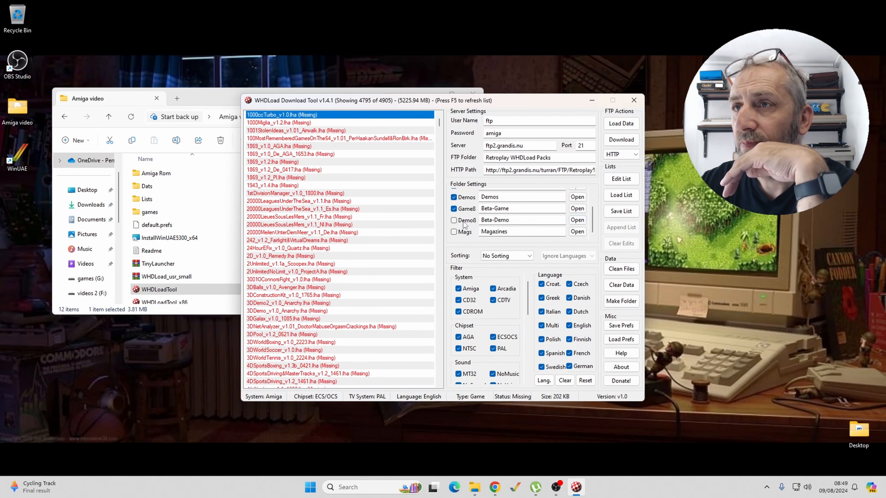
{"action": "left_click", "coordinate": [454, 210]}
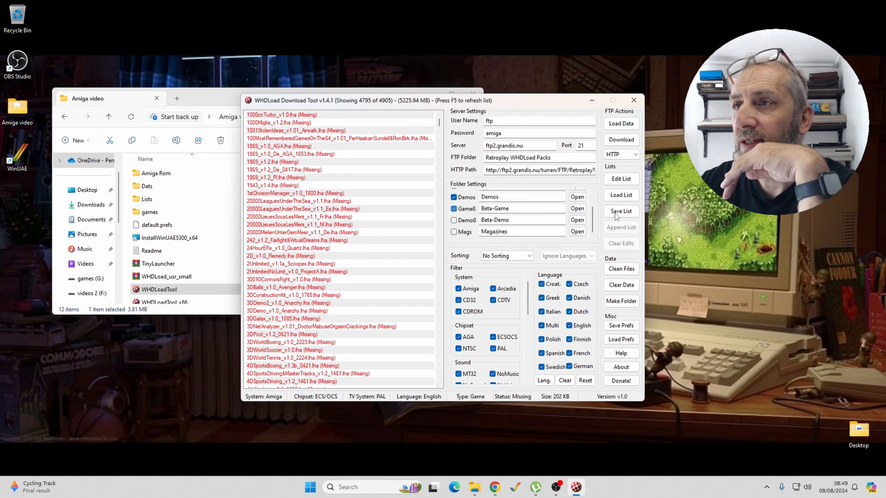
{"action": "left_click_drag", "start_coordinate": [593, 217], "coordinate": [594, 207]}
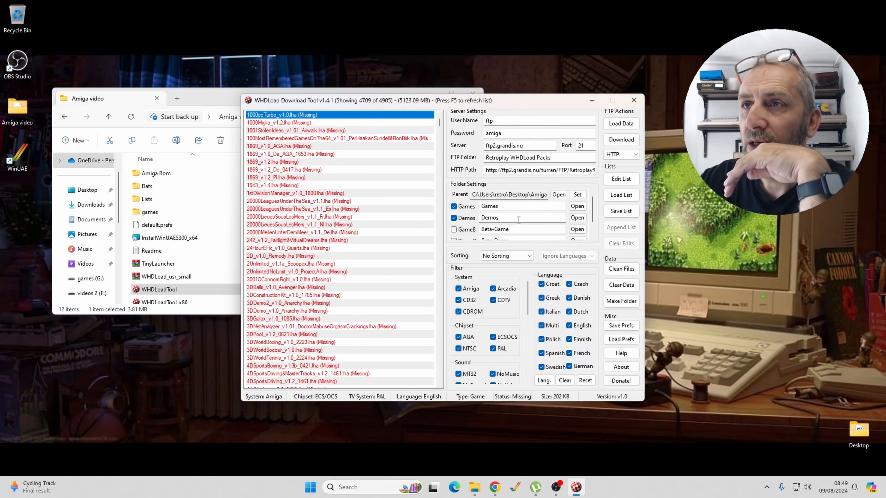
{"action": "left_click", "coordinate": [456, 218]}
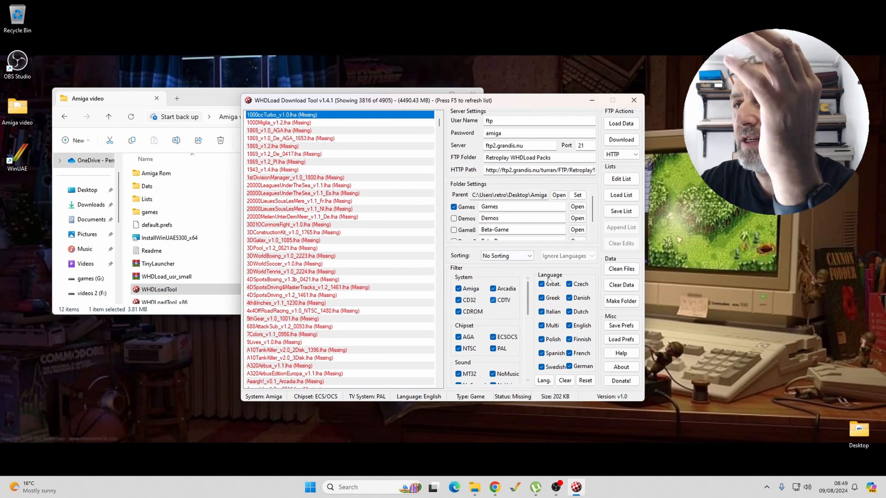
- Set the sorting to Alphabetical, start the game file download and minimise its progress window
{"action": "left_click", "coordinate": [530, 256]}
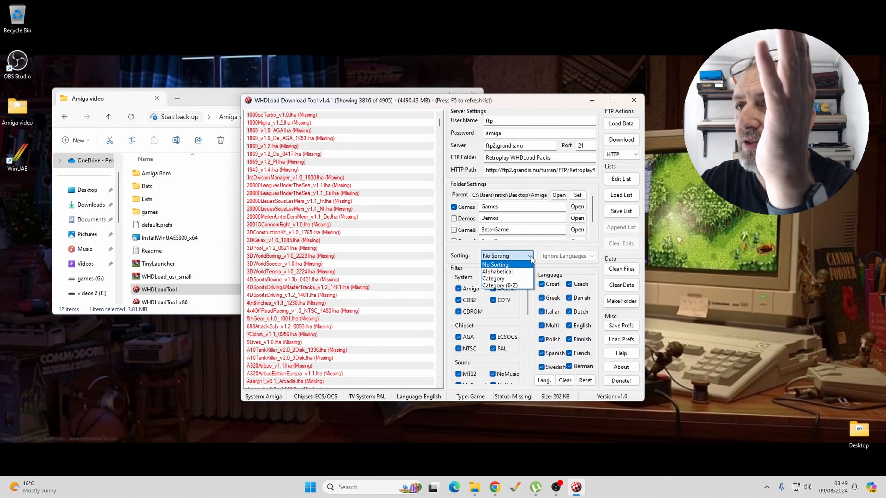
{"action": "left_click", "coordinate": [515, 273]}
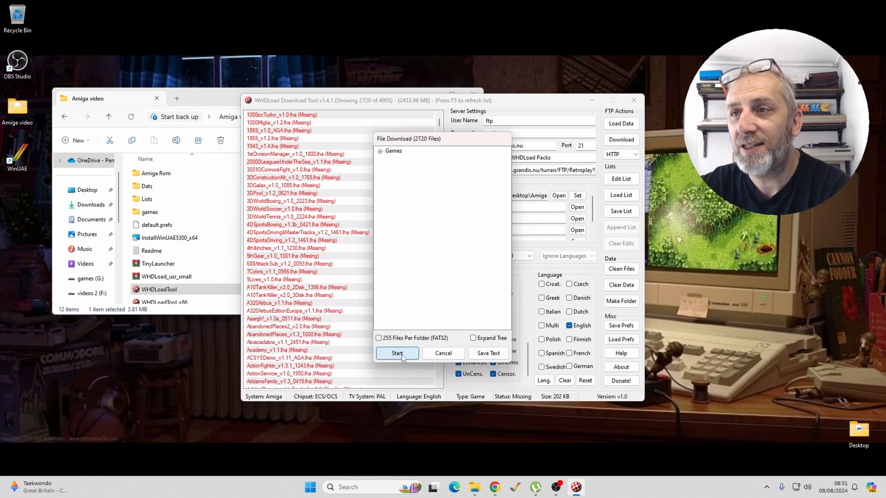
{"action": "left_click", "coordinate": [398, 353]}
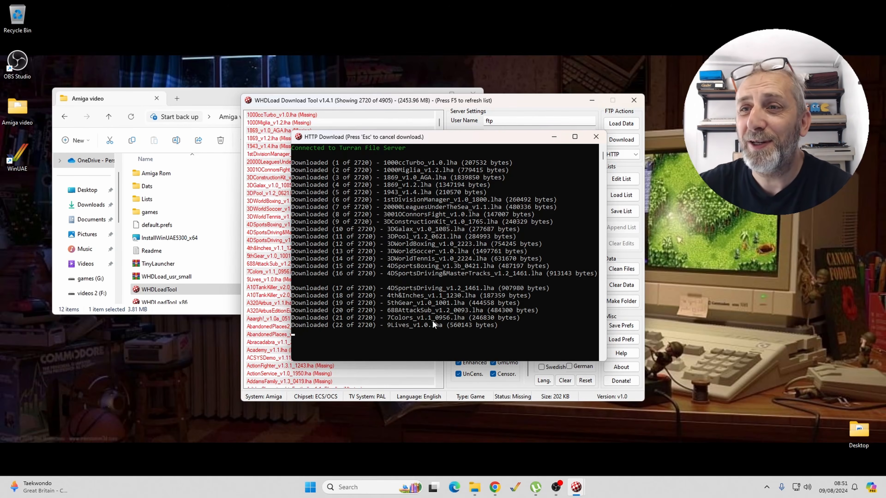
{"action": "left_click", "coordinate": [554, 137]}
- Install WinUAE 64-bit 5.3.0 from InstallWinUAE5300_x64 with the default features and location
{"action": "left_click", "coordinate": [179, 238]}
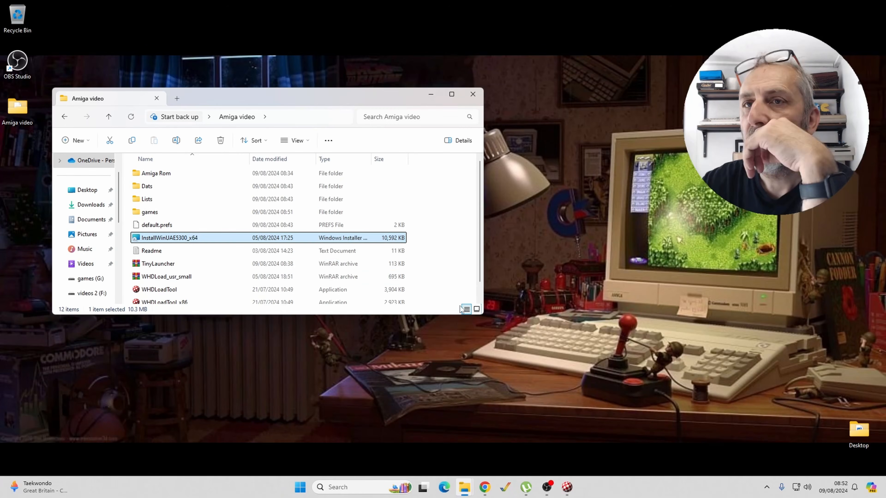
{"action": "double_click", "coordinate": [180, 238]}
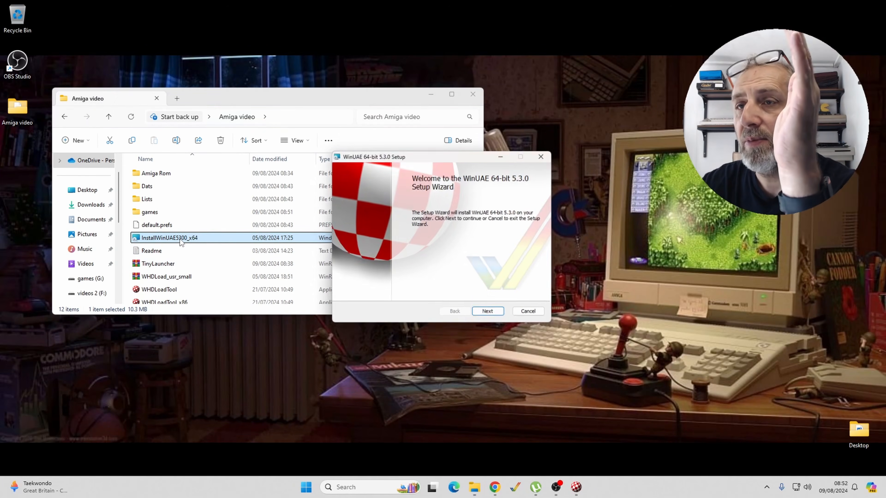
{"action": "left_click", "coordinate": [493, 315]}
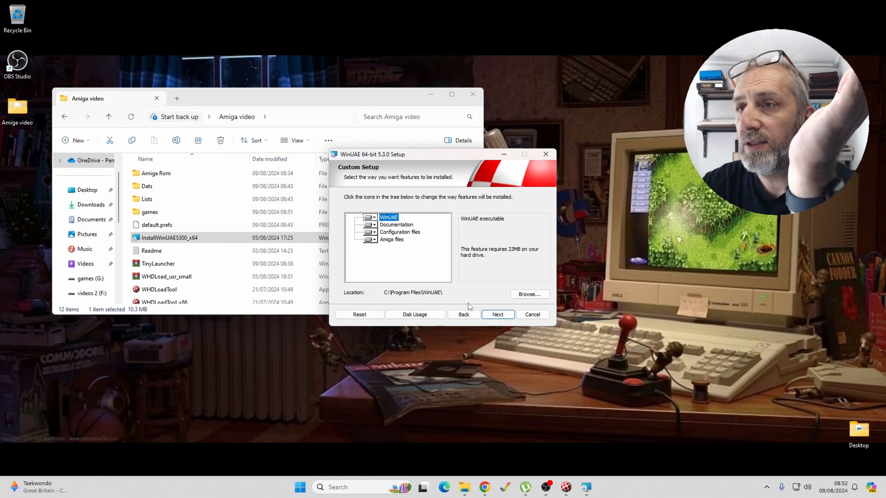
{"action": "left_click", "coordinate": [494, 315]}
{"action": "left_click", "coordinate": [495, 316]}
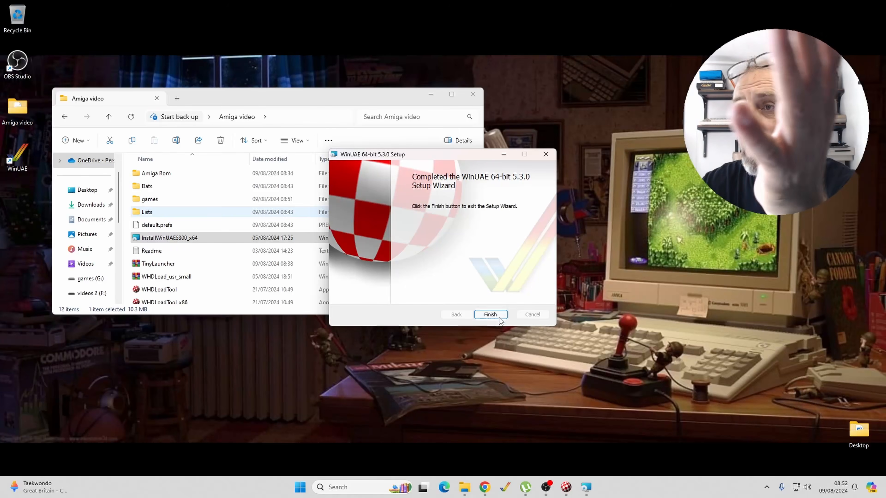
{"action": "left_click", "coordinate": [493, 315]}
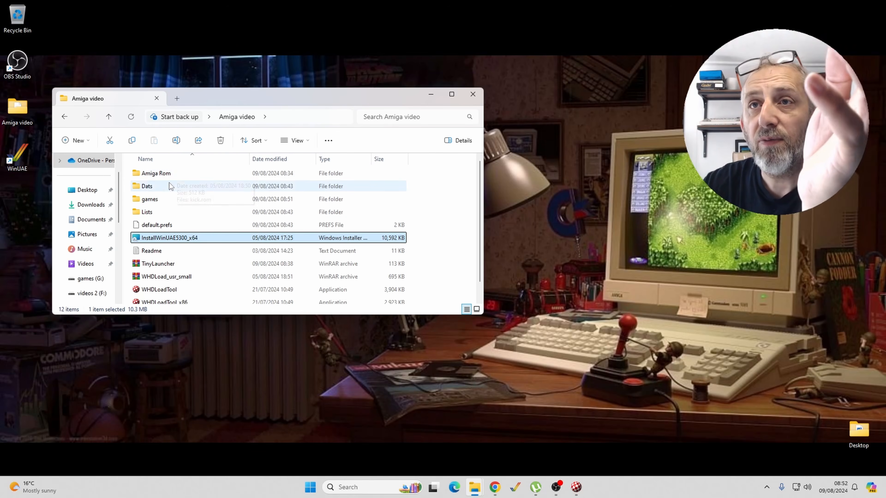
- Check the ROM file in the Amiga Rom folder and return to the Amiga video folder
{"action": "double_click", "coordinate": [159, 173]}
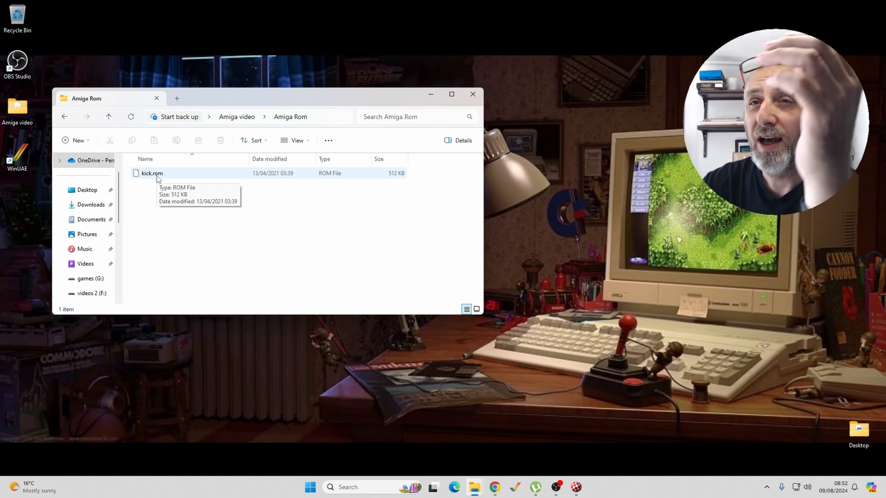
{"action": "left_click", "coordinate": [108, 117]}
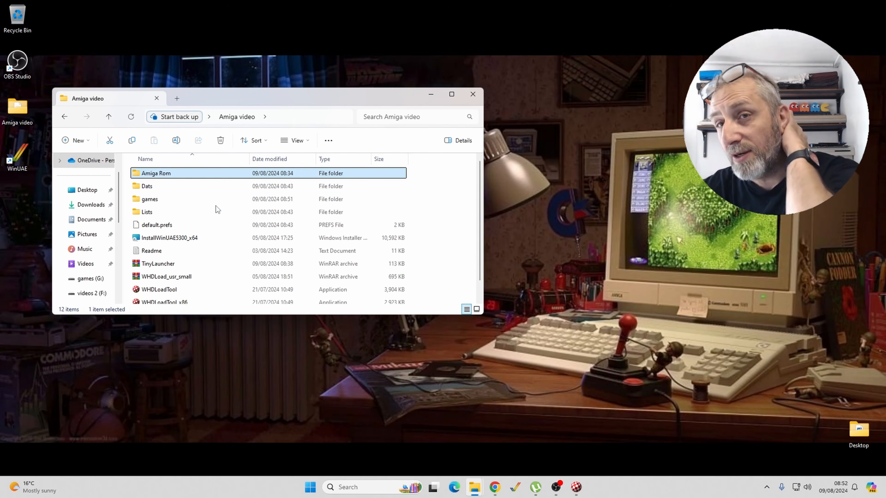
{"action": "scroll", "coordinate": [227, 208], "scroll_direction": "down", "scroll_amount": 1}
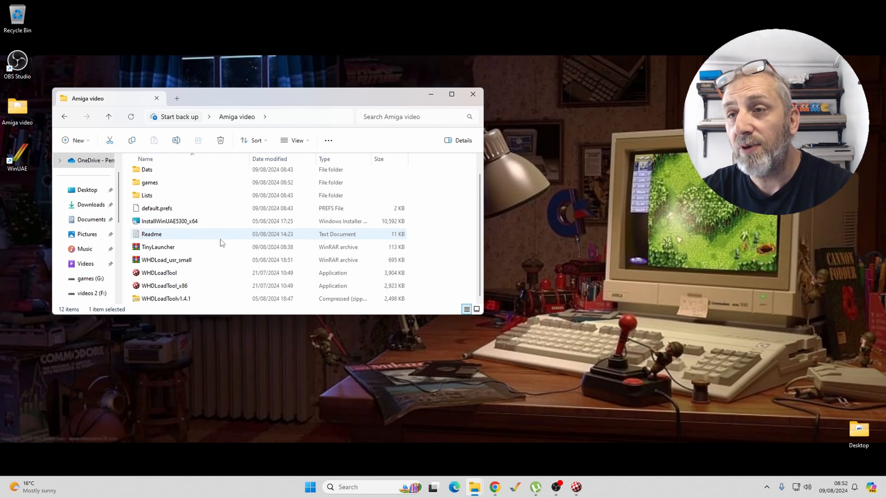
{"action": "scroll", "coordinate": [227, 246], "scroll_direction": "up", "scroll_amount": 1}
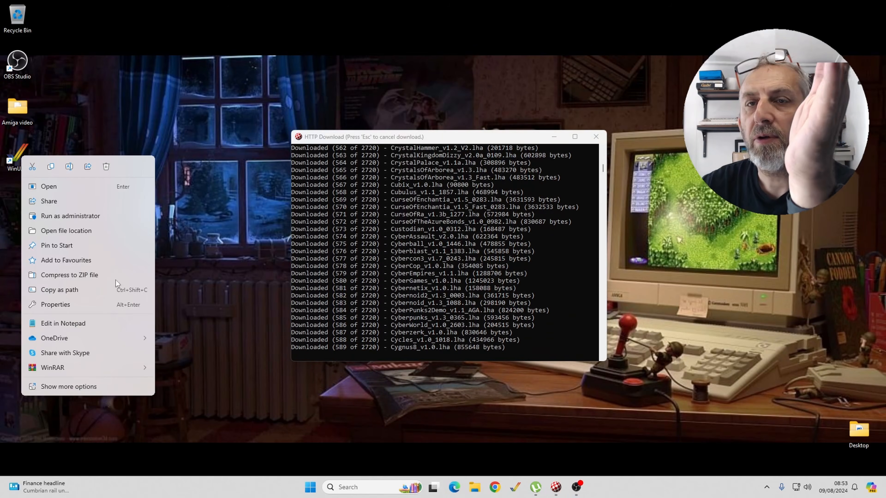
- Run WinUAE as administrator and set the emulated model to A1200 with the 4 MB Fast RAM expanded configuration
{"action": "left_click", "coordinate": [98, 216]}
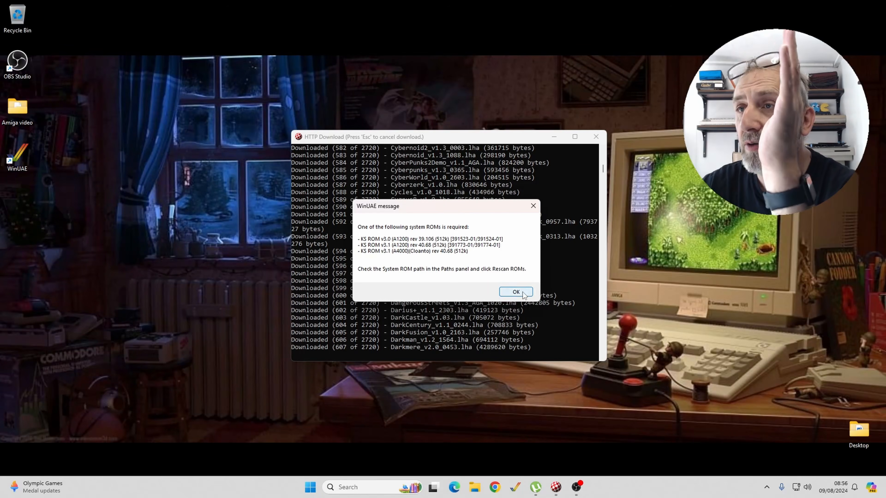
{"action": "left_click", "coordinate": [527, 291]}
{"action": "left_click", "coordinate": [406, 77]}
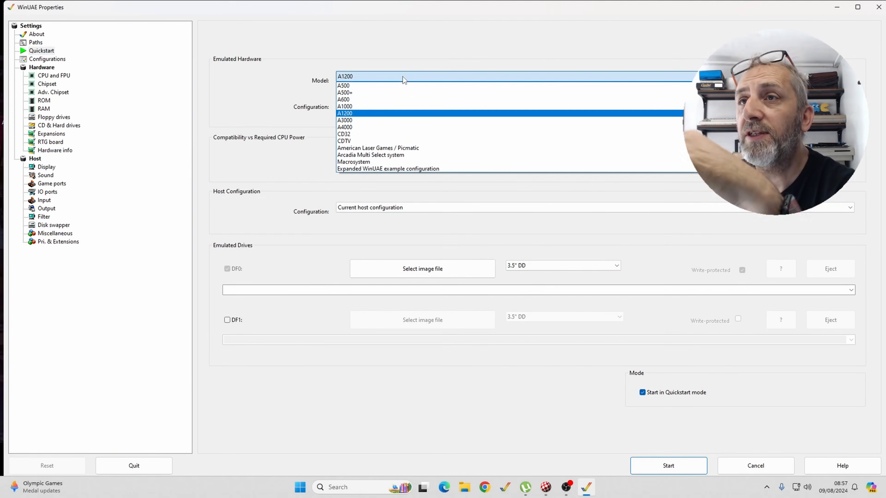
{"action": "left_click", "coordinate": [377, 113]}
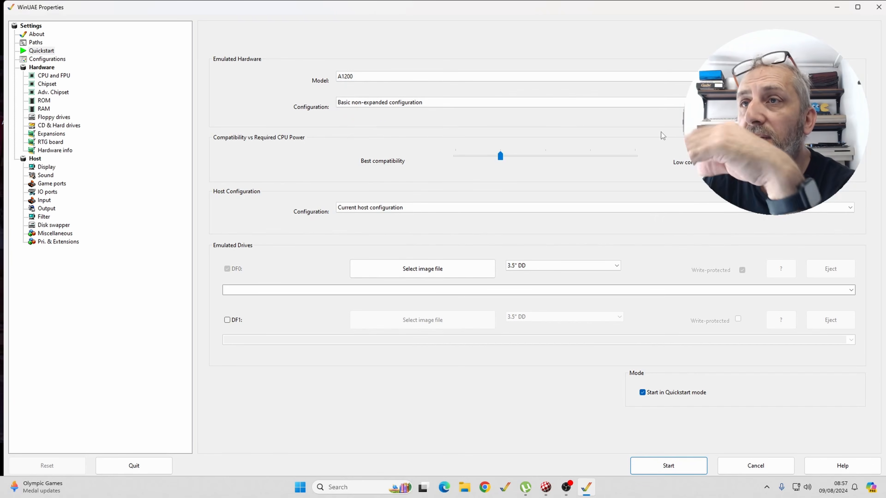
{"action": "left_click", "coordinate": [426, 102]}
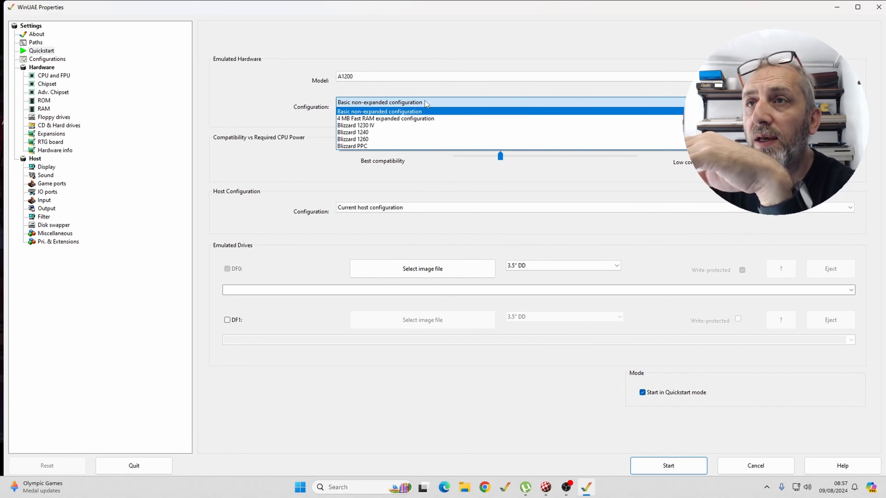
{"action": "left_click", "coordinate": [422, 118]}
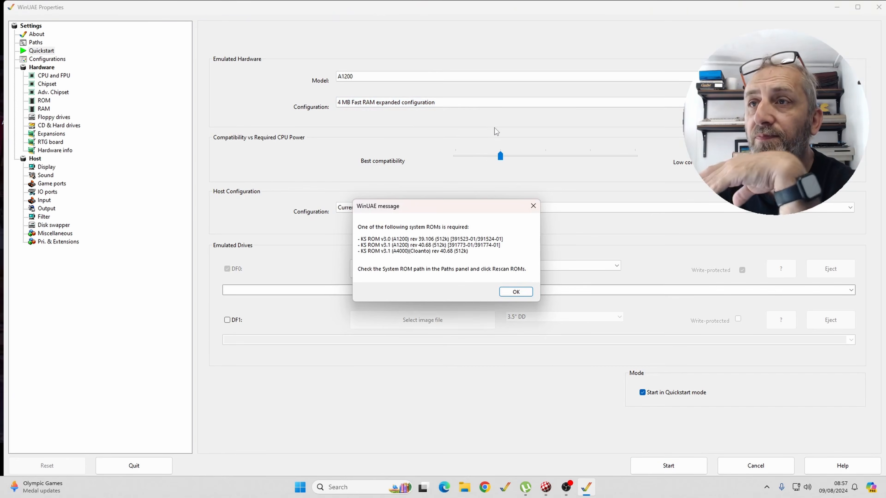
{"action": "left_click", "coordinate": [510, 291]}
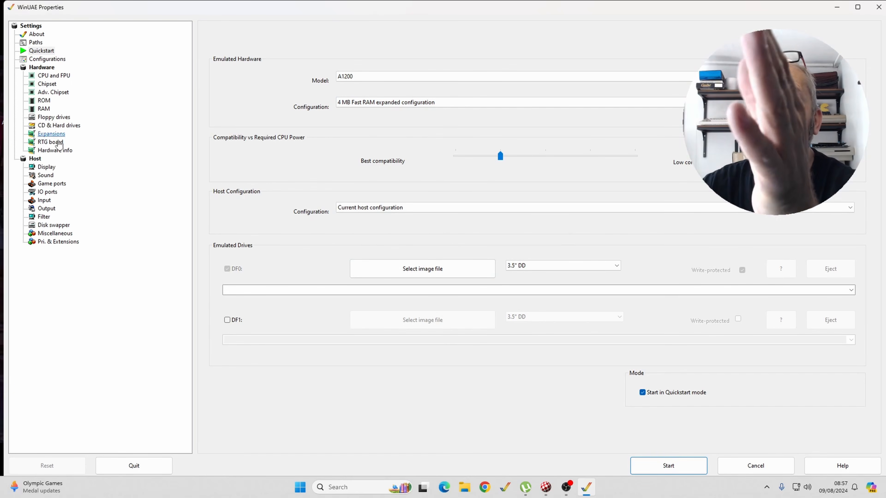
- Set the main system ROM file to kick.rom from the Amiga Rom folder inside Amiga video
{"action": "left_click", "coordinate": [43, 103]}
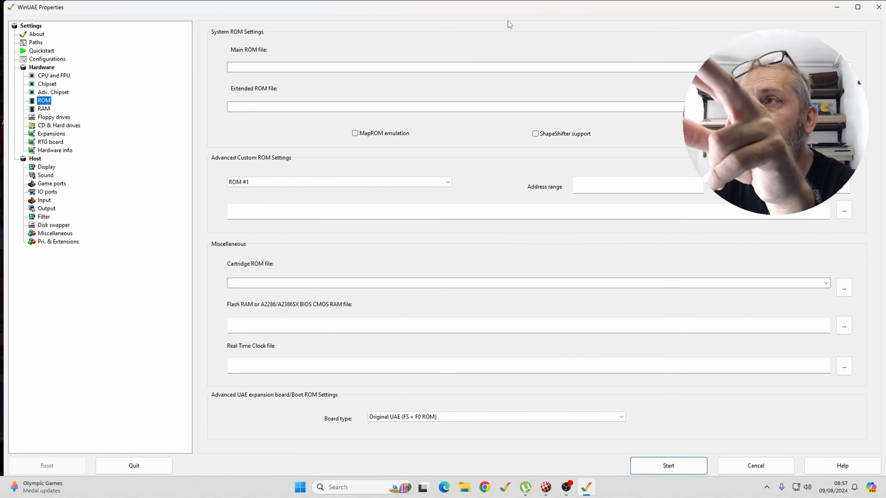
{"action": "left_click", "coordinate": [844, 67]}
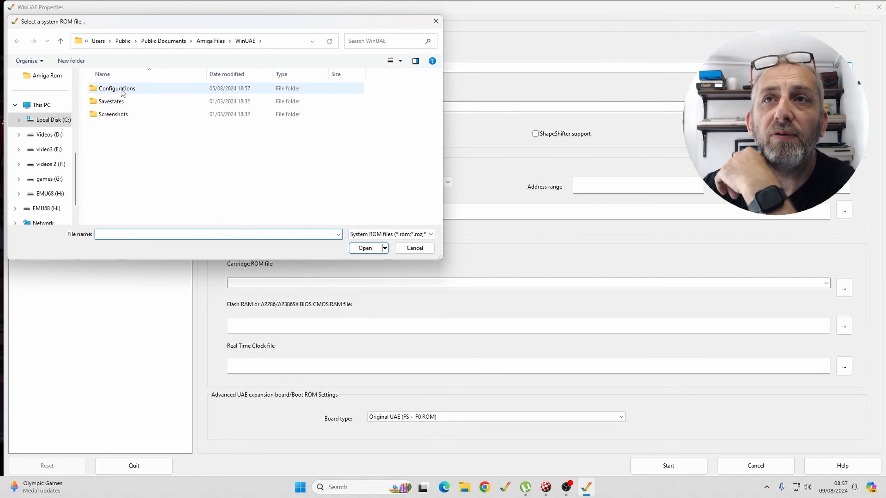
{"action": "scroll", "coordinate": [56, 126], "scroll_direction": "up", "scroll_amount": 4}
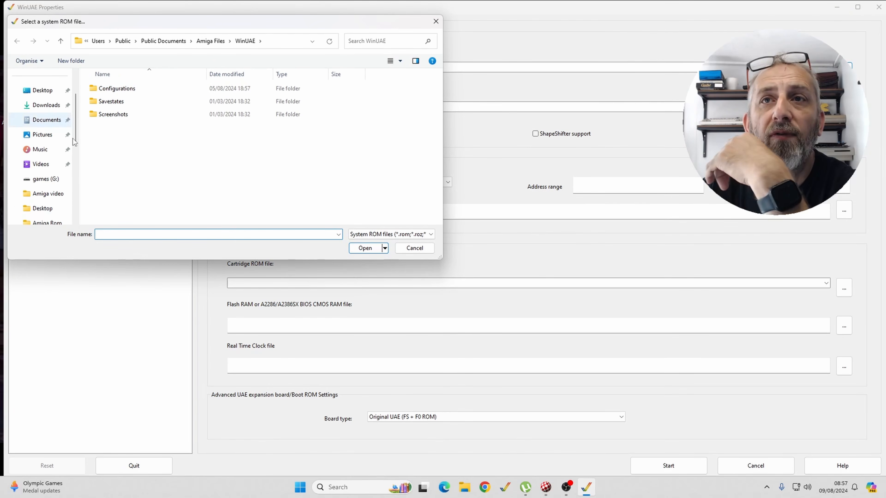
{"action": "scroll", "coordinate": [60, 198], "scroll_direction": "down", "scroll_amount": 1}
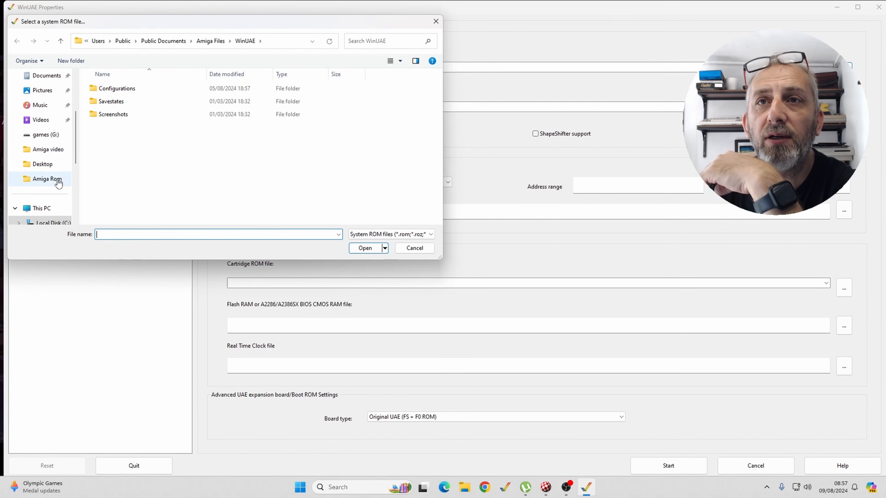
{"action": "left_click", "coordinate": [59, 150]}
{"action": "double_click", "coordinate": [116, 89]}
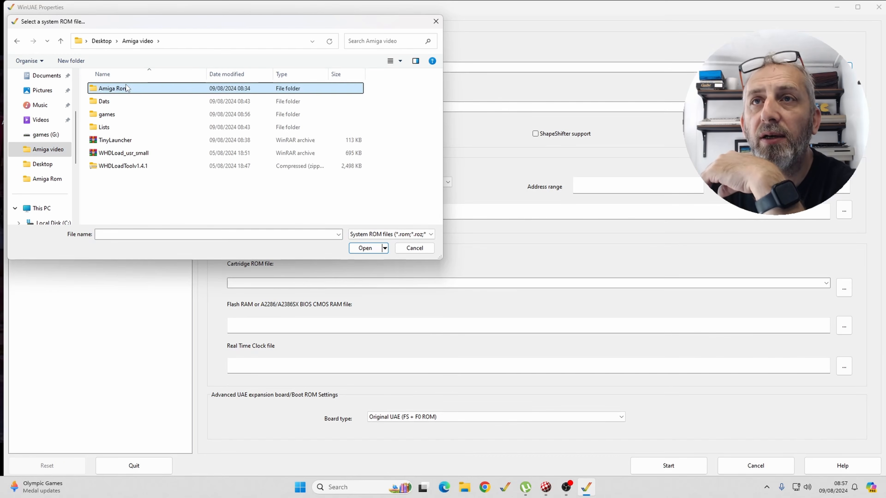
{"action": "left_click", "coordinate": [111, 88]}
{"action": "left_click", "coordinate": [365, 248]}
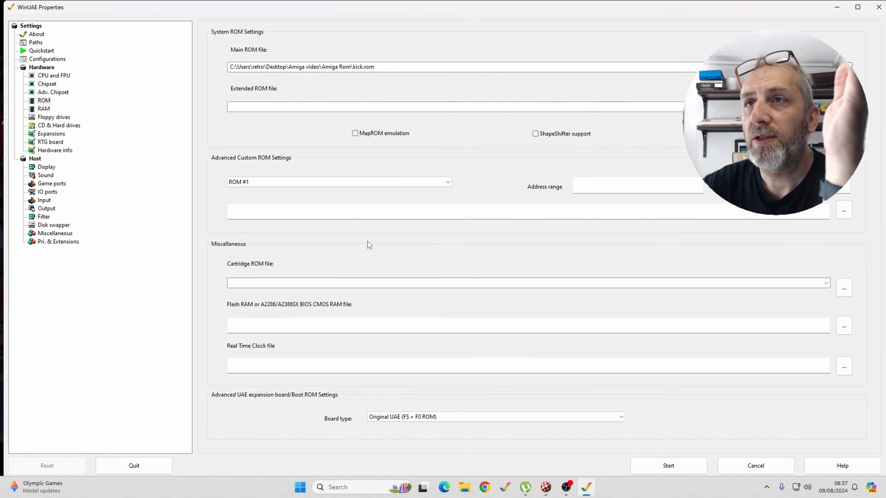
- Add the 500.0M P#2 partition of the Generic STORAGE DEVICE as an emulated hard drive
{"action": "left_click", "coordinate": [54, 126]}
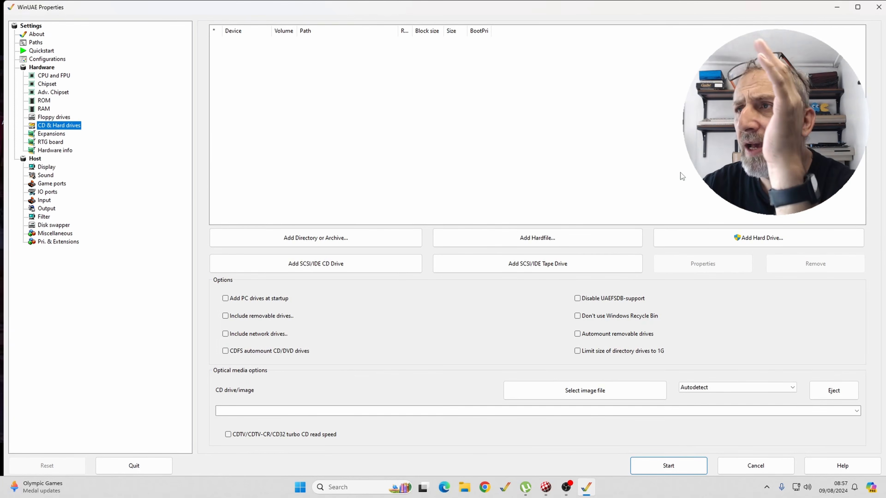
{"action": "left_click", "coordinate": [749, 241]}
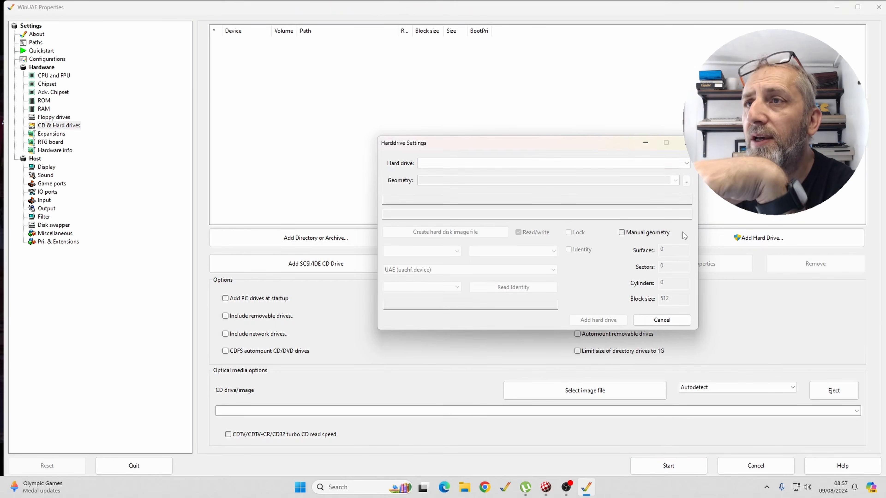
{"action": "left_click", "coordinate": [516, 163]}
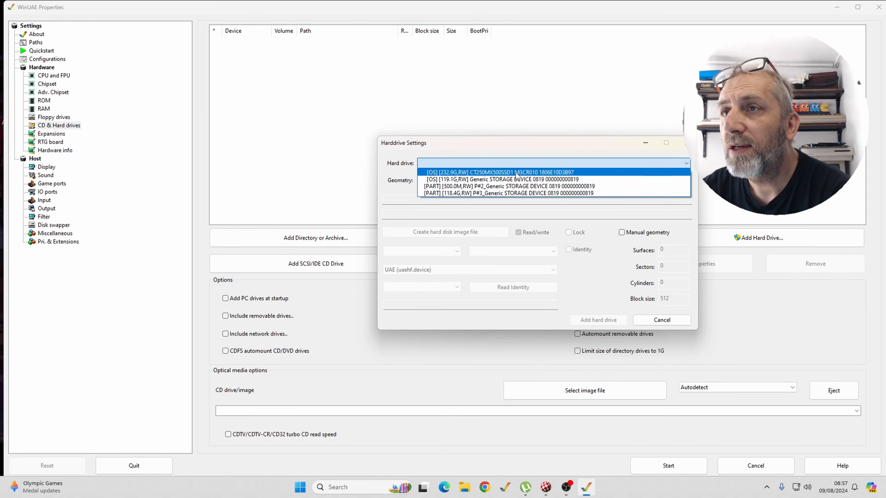
{"action": "left_click", "coordinate": [542, 187]}
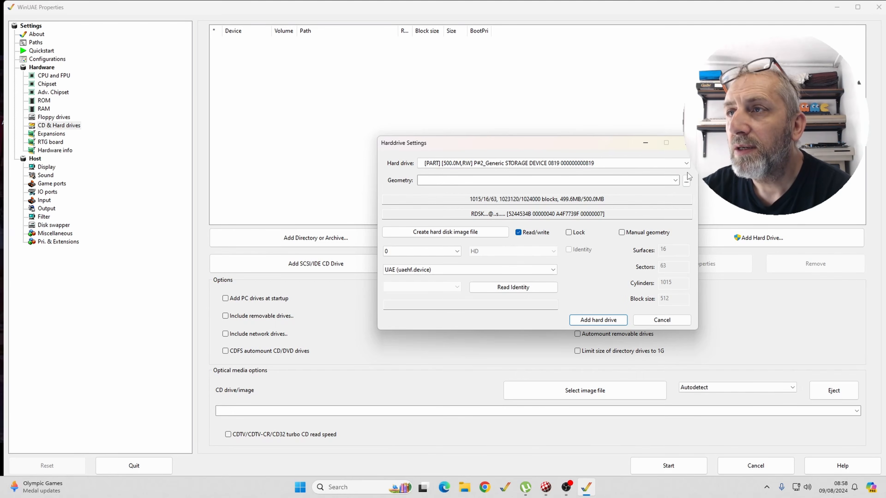
{"action": "left_click", "coordinate": [598, 320]}
- Add the 118.4G P#3 partition of the Generic STORAGE DEVICE as a second emulated hard drive
{"action": "left_click", "coordinate": [717, 241]}
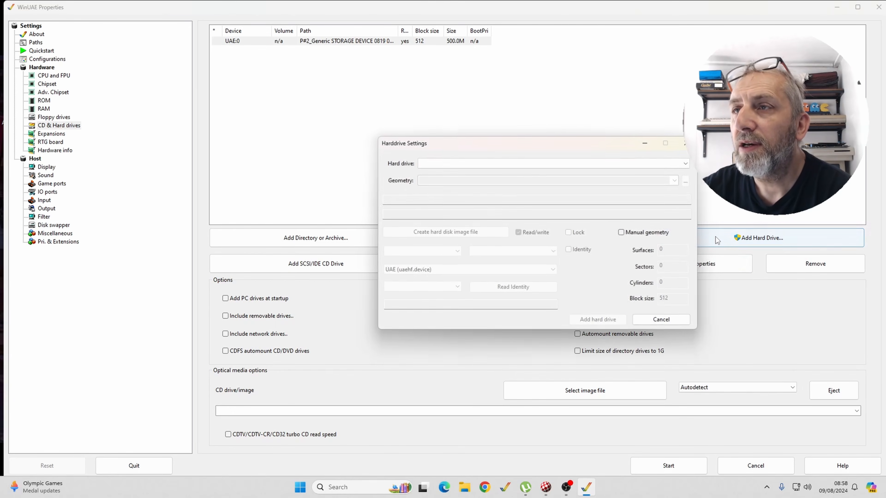
{"action": "left_click", "coordinate": [686, 163]}
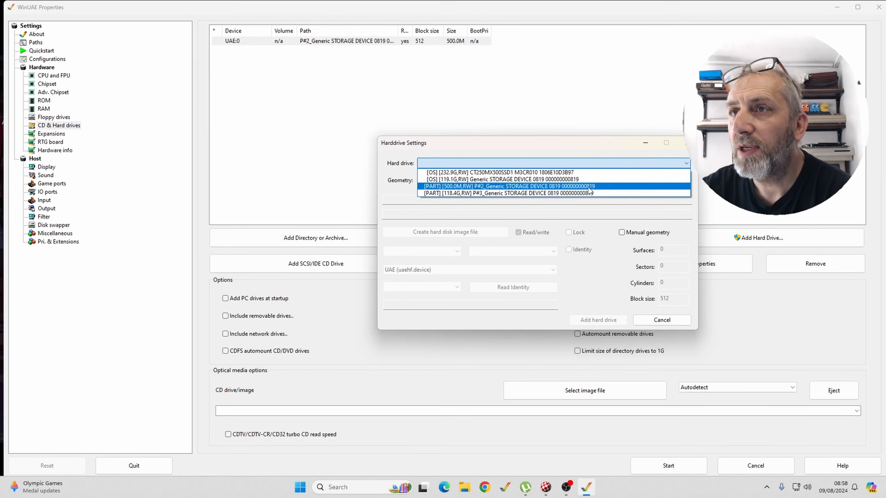
{"action": "left_click", "coordinate": [546, 194]}
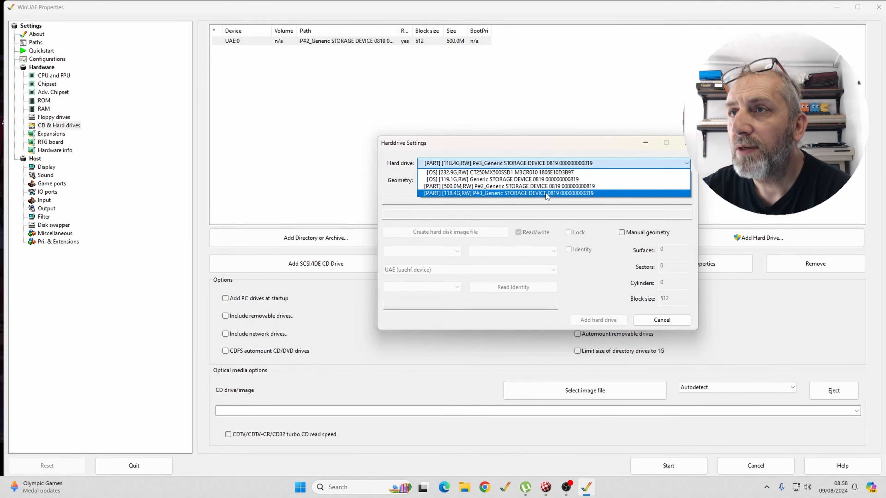
{"action": "left_click", "coordinate": [611, 322]}
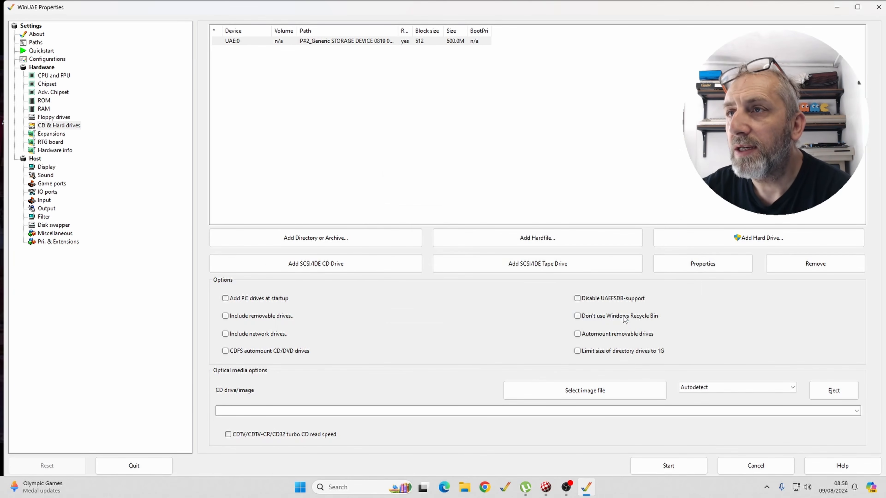
{"action": "left_click", "coordinate": [737, 241]}
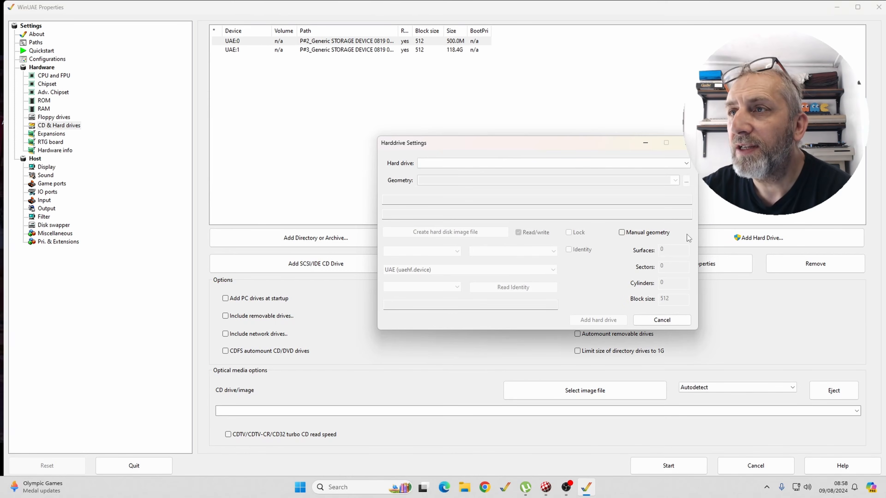
{"action": "left_click", "coordinate": [677, 164]}
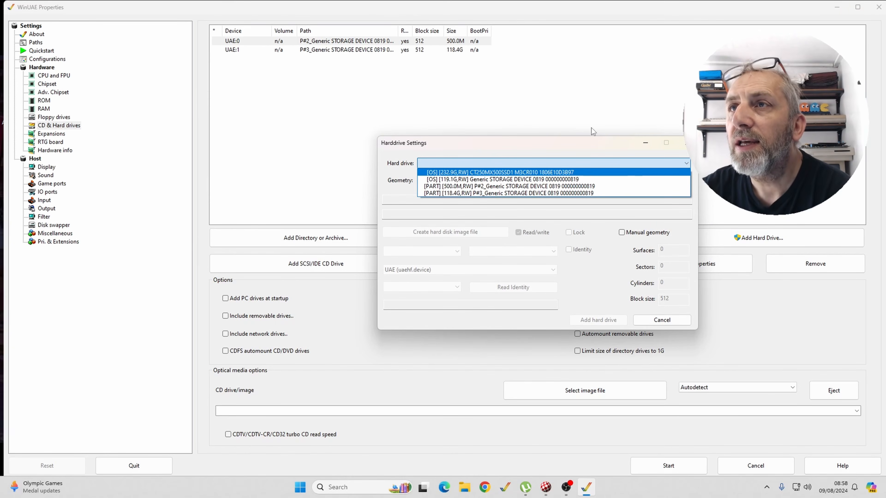
{"action": "left_click", "coordinate": [683, 142]}
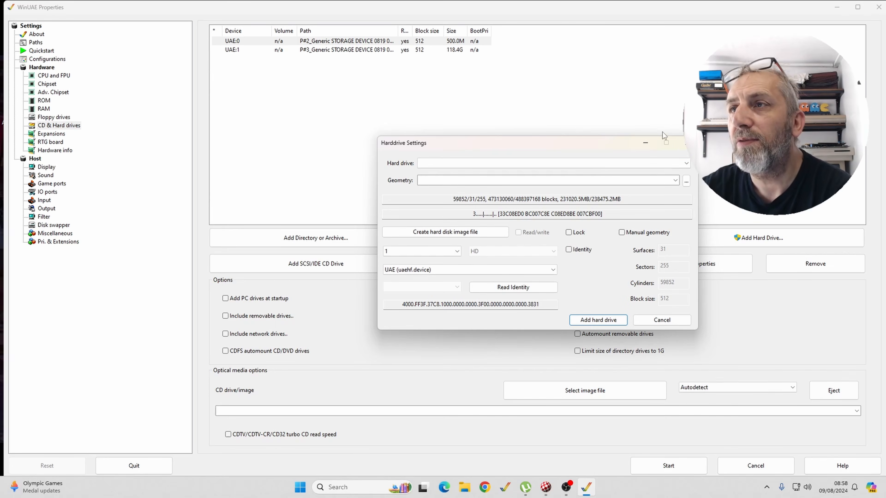
{"action": "left_click", "coordinate": [683, 143]}
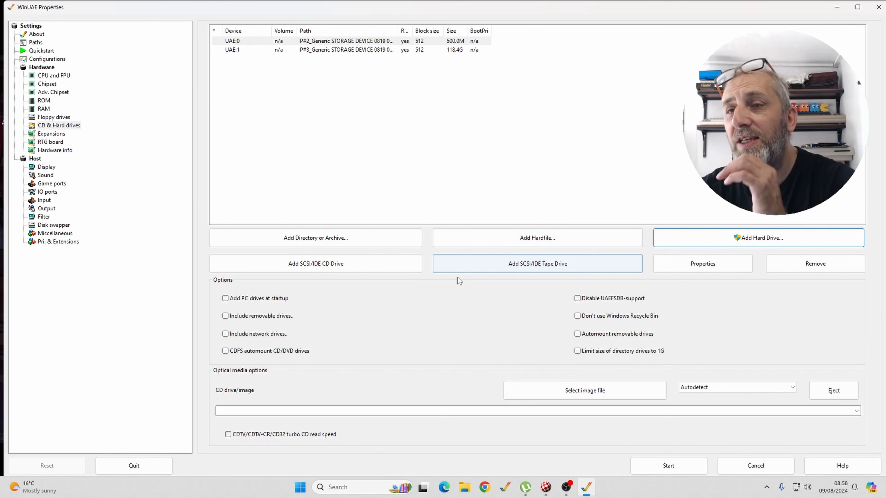
- Begin adding a directory volume with the device name PC and the volume label Pc transfer
{"action": "left_click", "coordinate": [326, 239]}
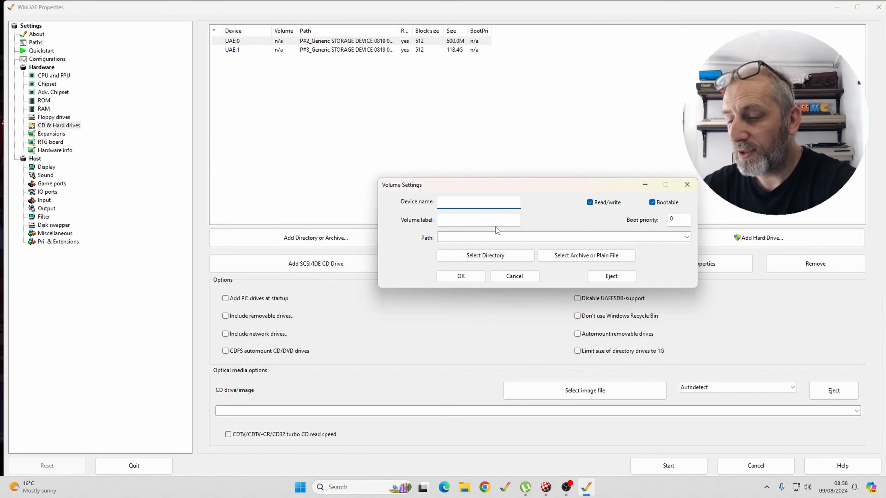
{"action": "type", "text": "PC"}
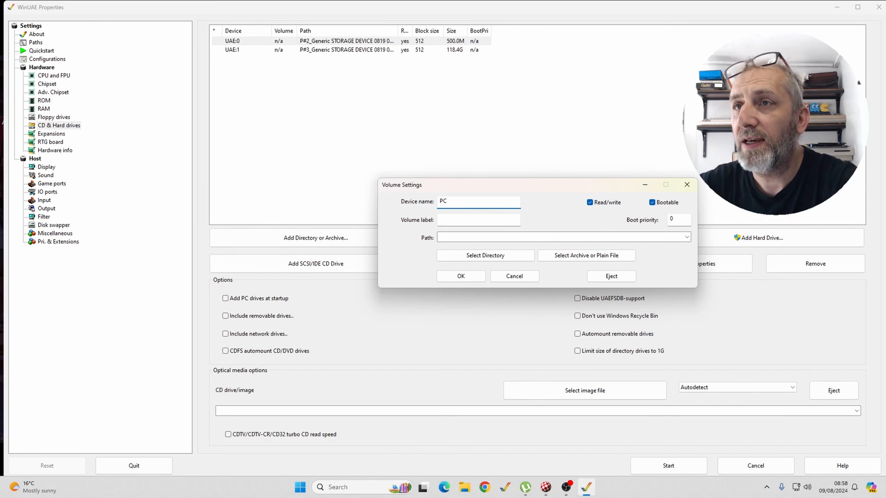
{"action": "left_click", "coordinate": [480, 221]}
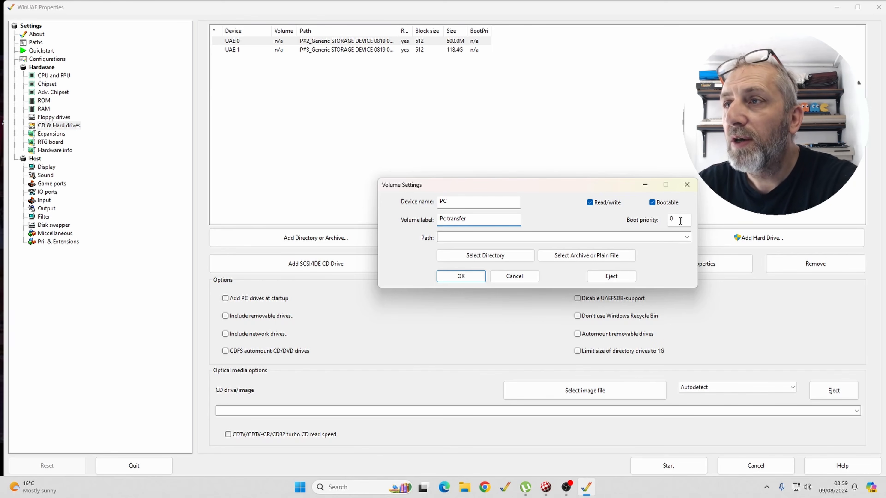
{"action": "left_click", "coordinate": [687, 237]}
{"action": "left_click", "coordinate": [687, 238]}
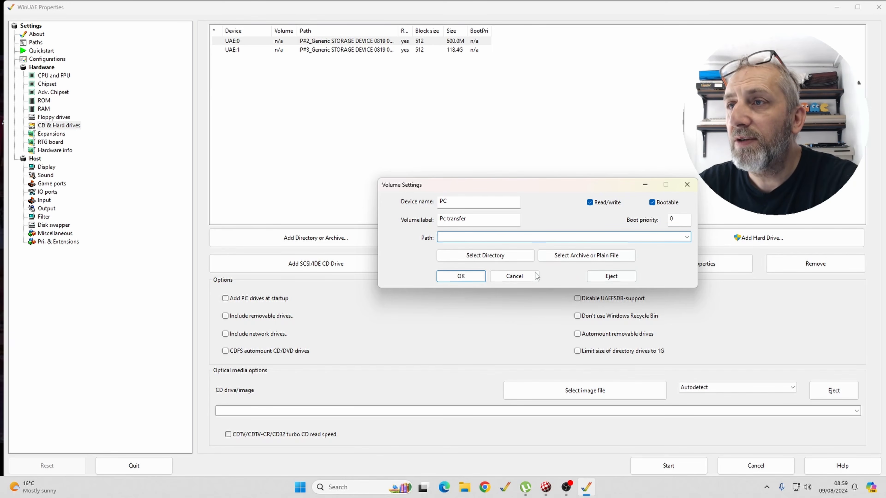
- Create a folder named Transfer inside the Amiga video folder while choosing the volume's directory
{"action": "left_click", "coordinate": [490, 257]}
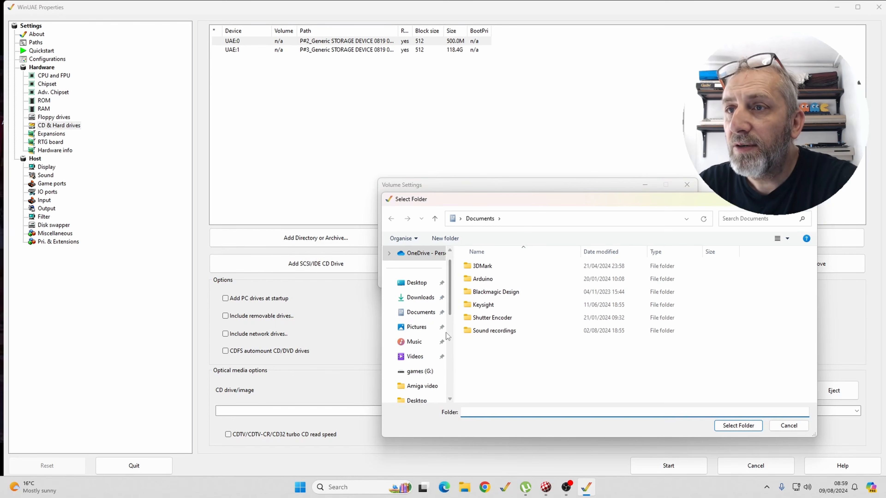
{"action": "scroll", "coordinate": [450, 372], "scroll_direction": "down", "scroll_amount": 1}
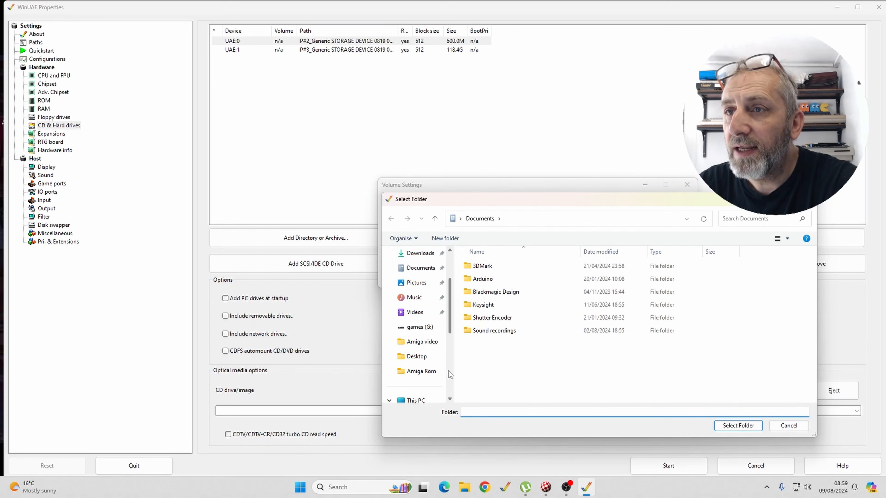
{"action": "left_click", "coordinate": [434, 343]}
{"action": "right_click", "coordinate": [485, 335]}
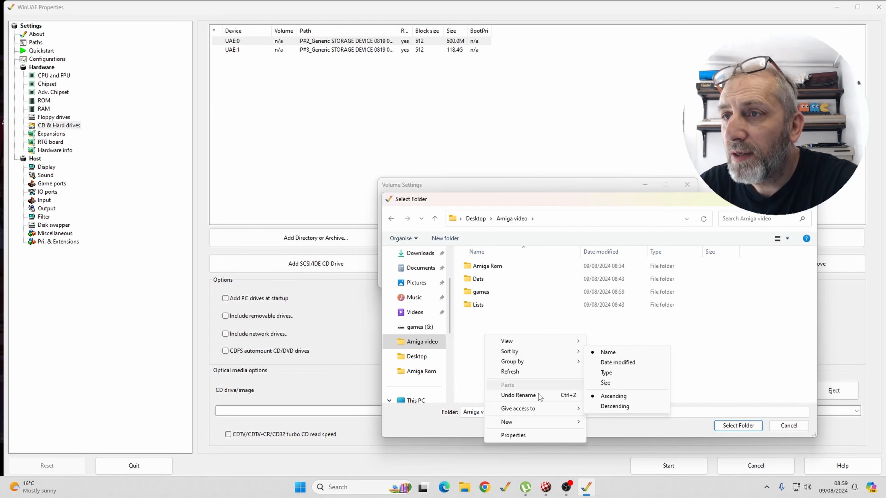
{"action": "mouse_move", "coordinate": [547, 421]}
{"action": "left_click", "coordinate": [627, 318]}
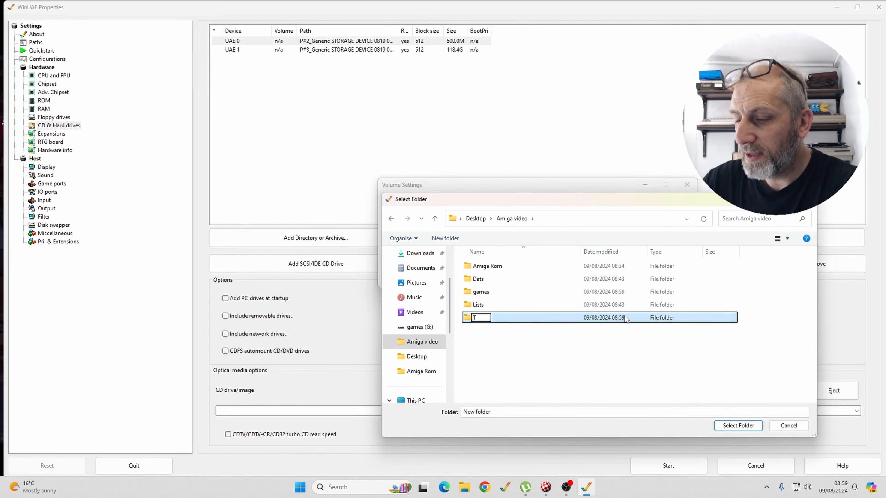
{"action": "type", "text": "sfer"}
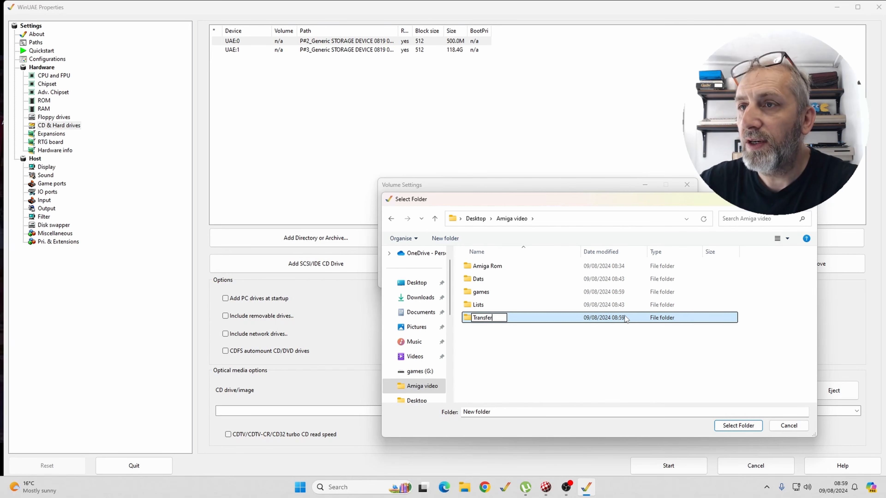
{"action": "left_click", "coordinate": [741, 430]}
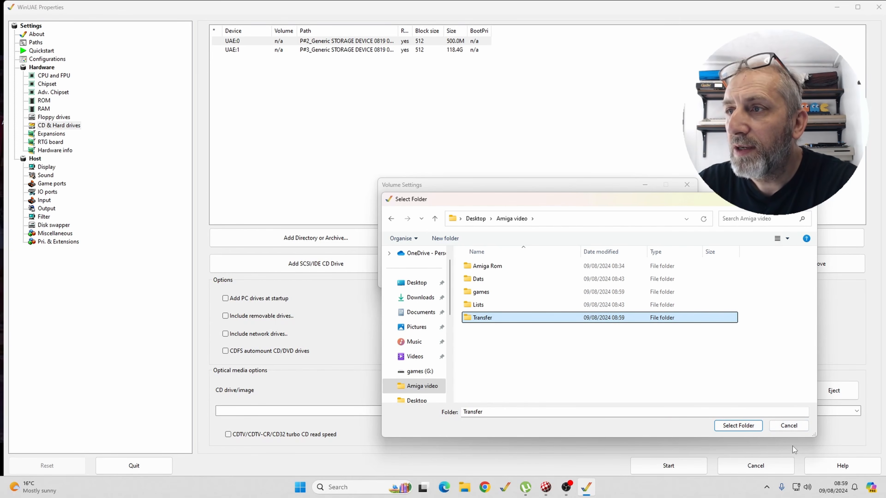
- Try to assign the new Transfer folder as the volume's path
{"action": "left_click", "coordinate": [739, 425]}
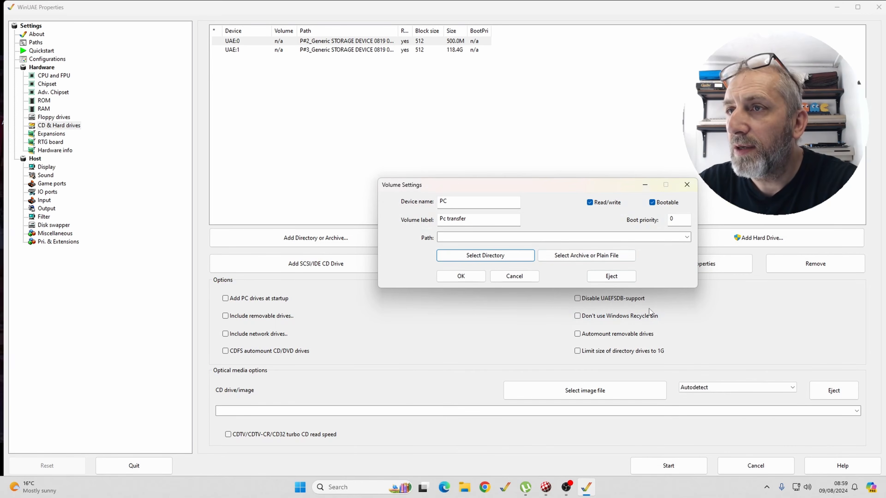
{"action": "left_click", "coordinate": [687, 238]}
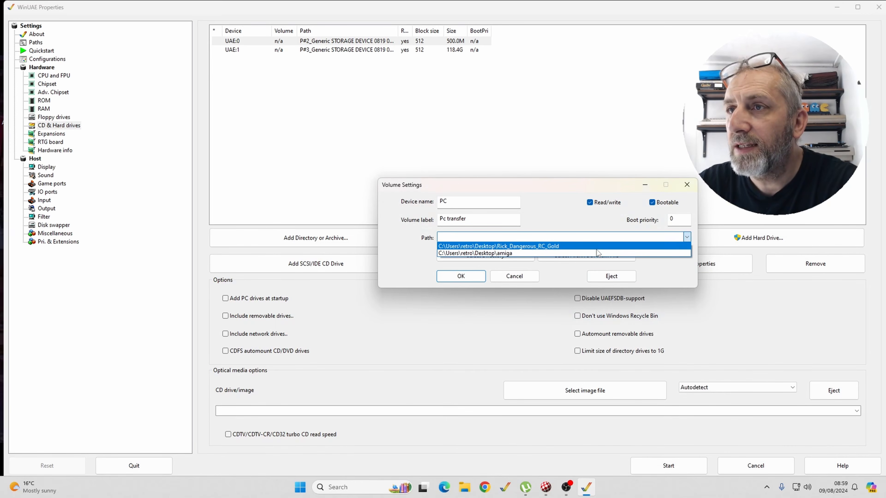
{"action": "left_click", "coordinate": [592, 236]}
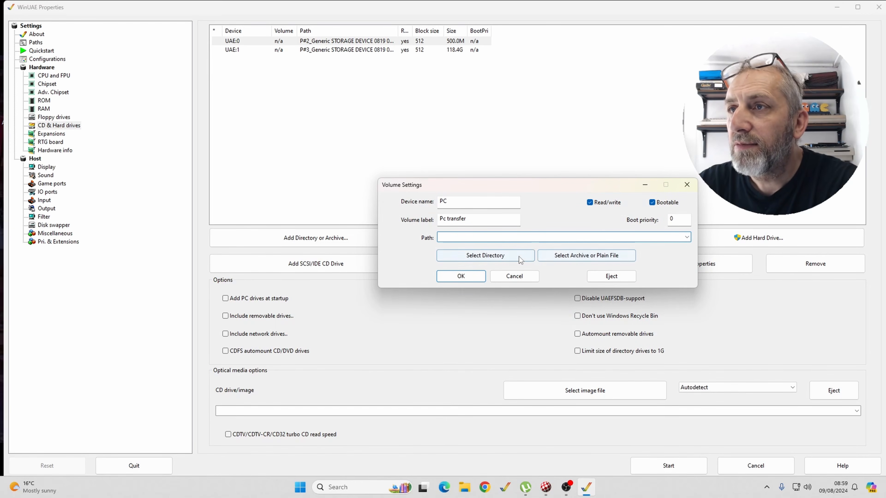
- Set the volume's path to the Transfer folder in Amiga video on the Desktop, and add the volume as non-bootable
{"action": "left_click", "coordinate": [497, 258]}
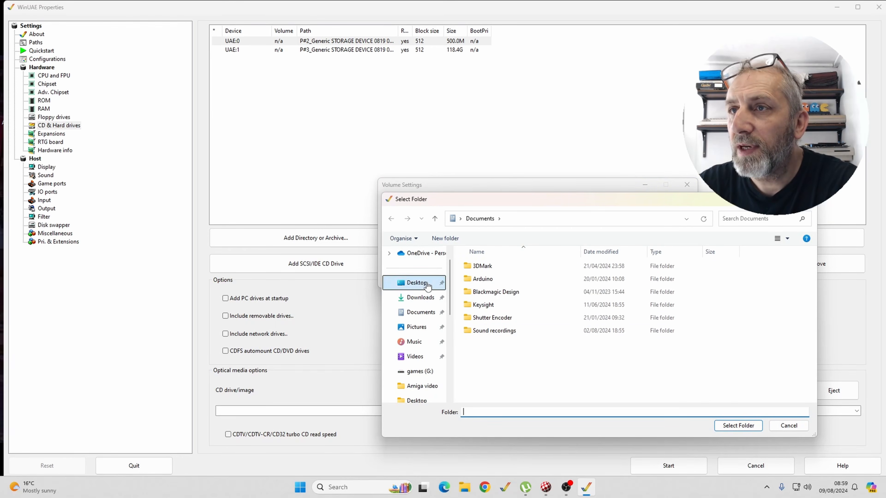
{"action": "left_click", "coordinate": [416, 283]}
{"action": "double_click", "coordinate": [489, 282]}
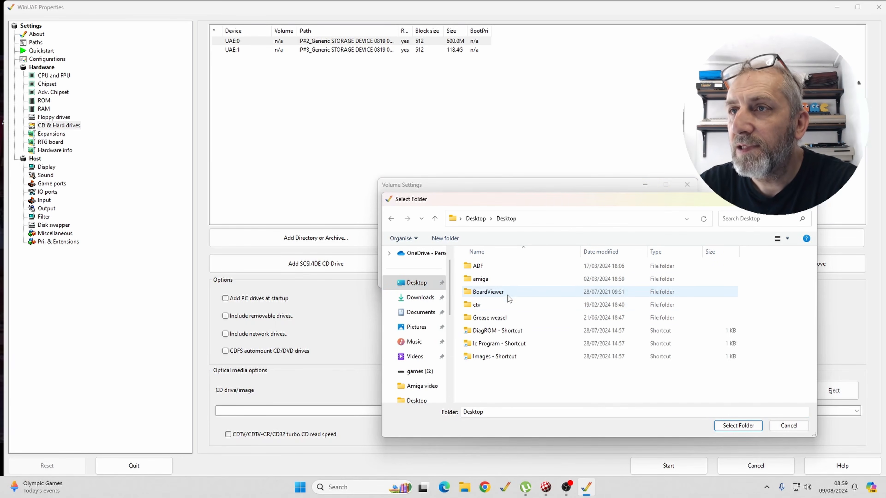
{"action": "left_click", "coordinate": [431, 283]}
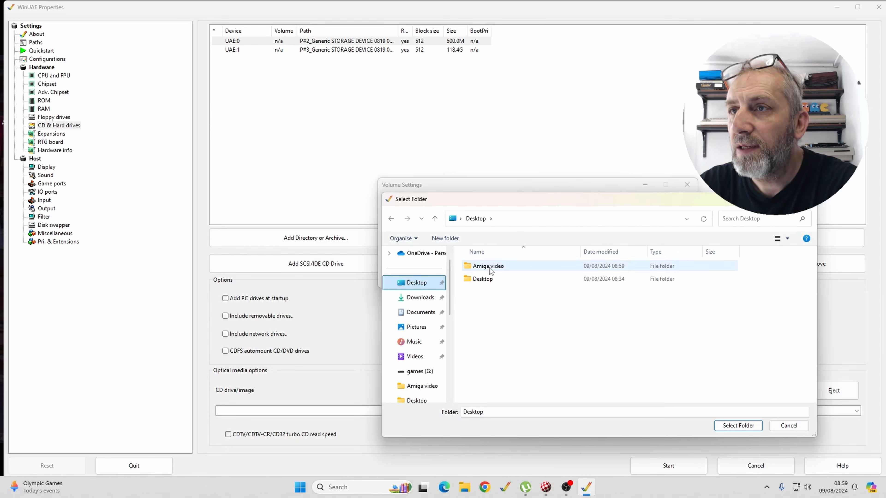
{"action": "double_click", "coordinate": [477, 265]}
{"action": "double_click", "coordinate": [482, 317]}
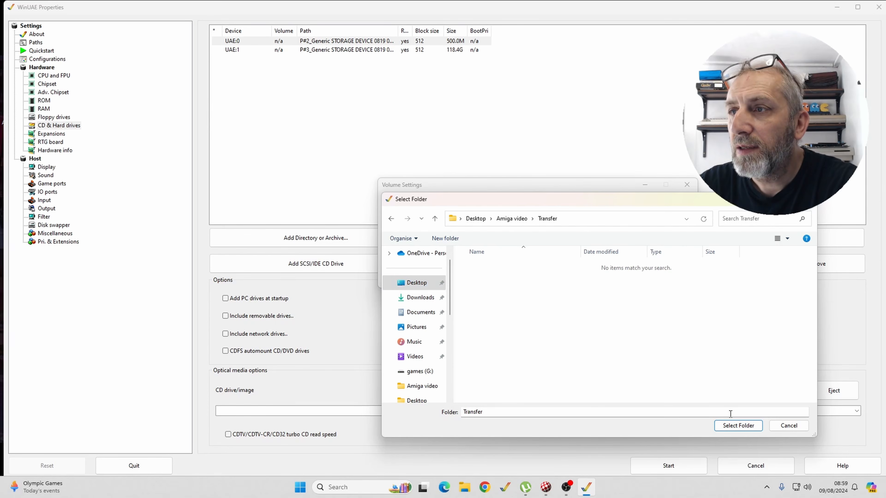
{"action": "left_click", "coordinate": [738, 425]}
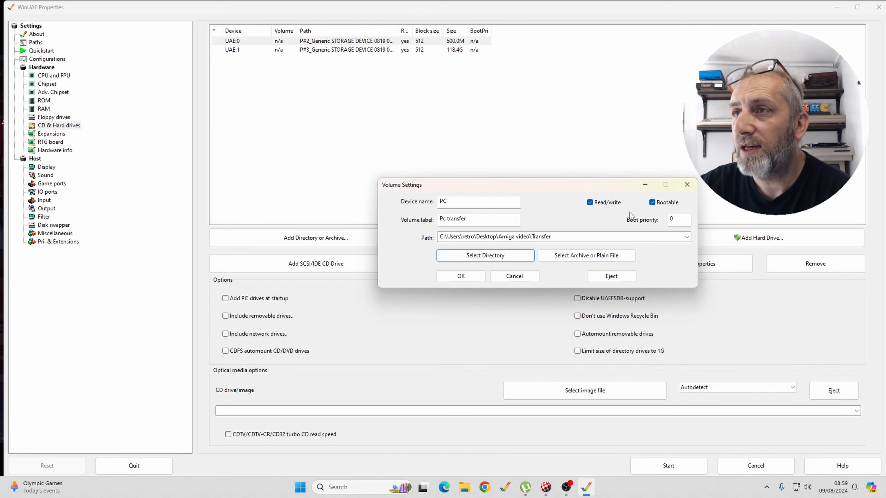
{"action": "left_click", "coordinate": [652, 203]}
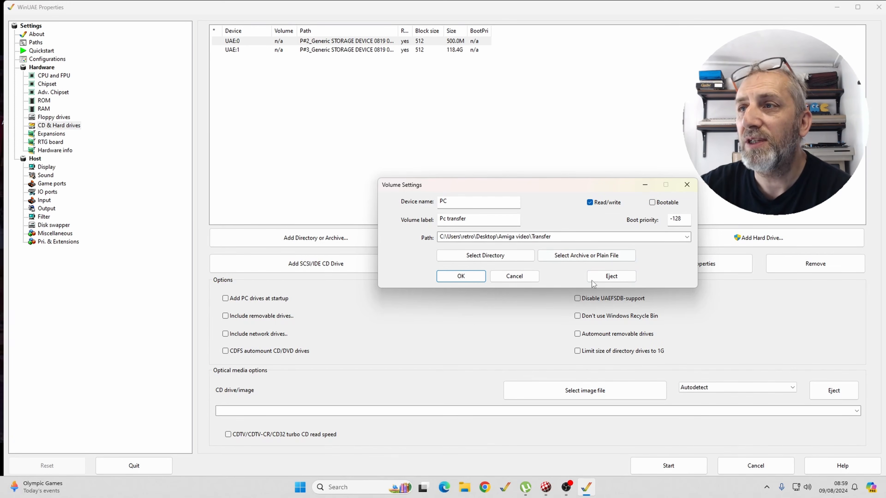
{"action": "left_click", "coordinate": [462, 277]}
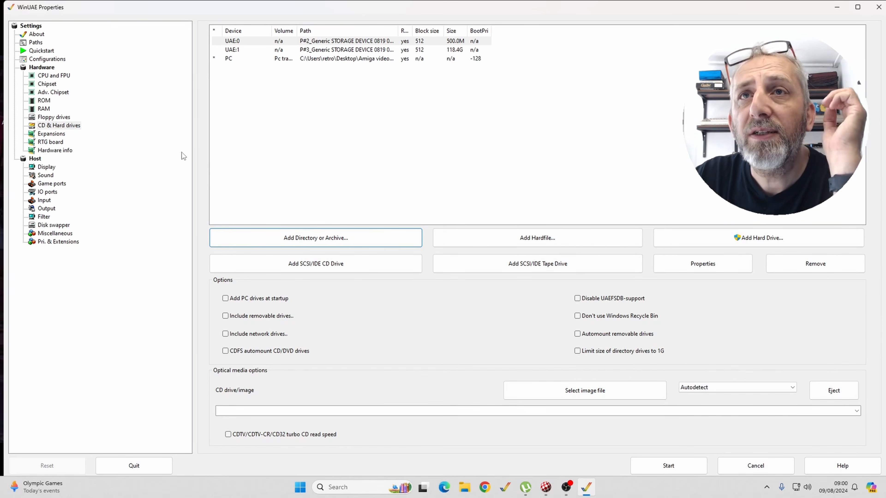
- Save the setup to the a1200.uae configuration and start the emulation
{"action": "left_click", "coordinate": [49, 59]}
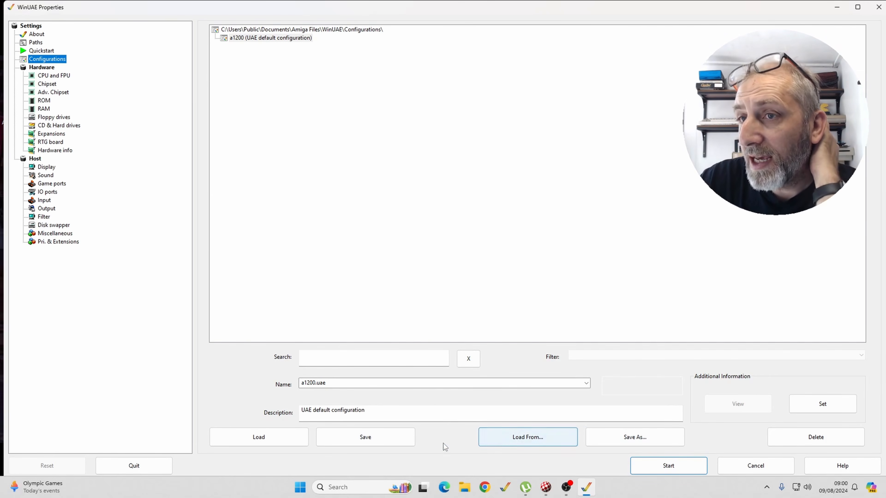
{"action": "left_click", "coordinate": [372, 441]}
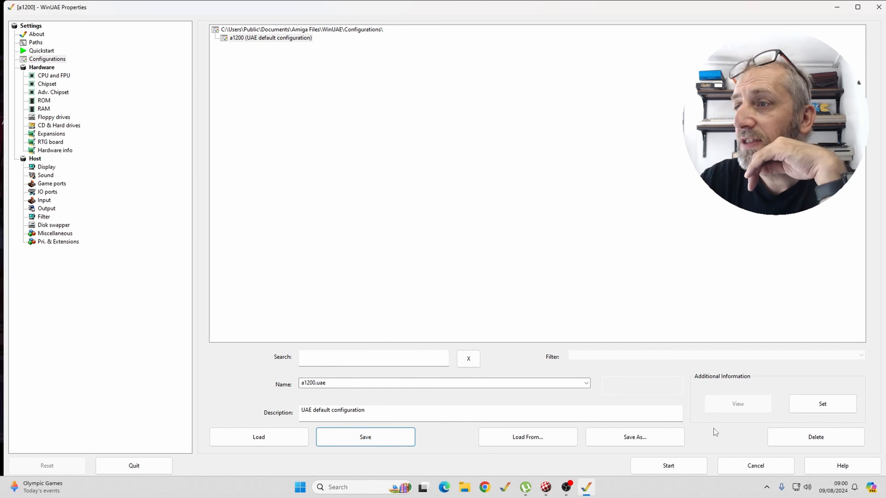
{"action": "left_click", "coordinate": [668, 466]}
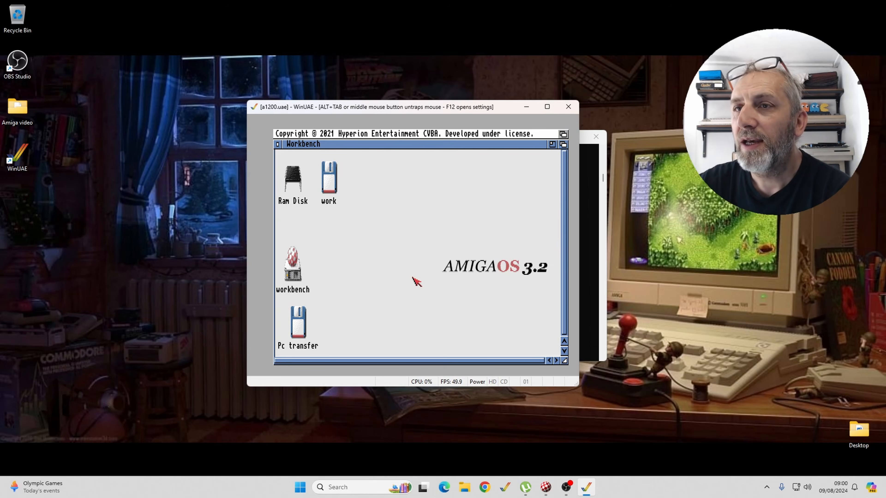
- Inspect the contents of the Pc transfer and work drives in Workbench, closing each drive's window
{"action": "double_click", "coordinate": [299, 330]}
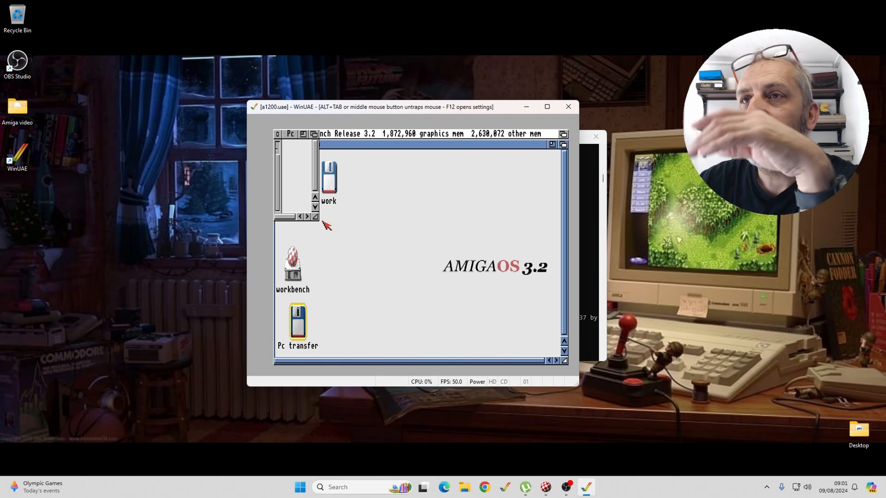
{"action": "left_click", "coordinate": [278, 134]}
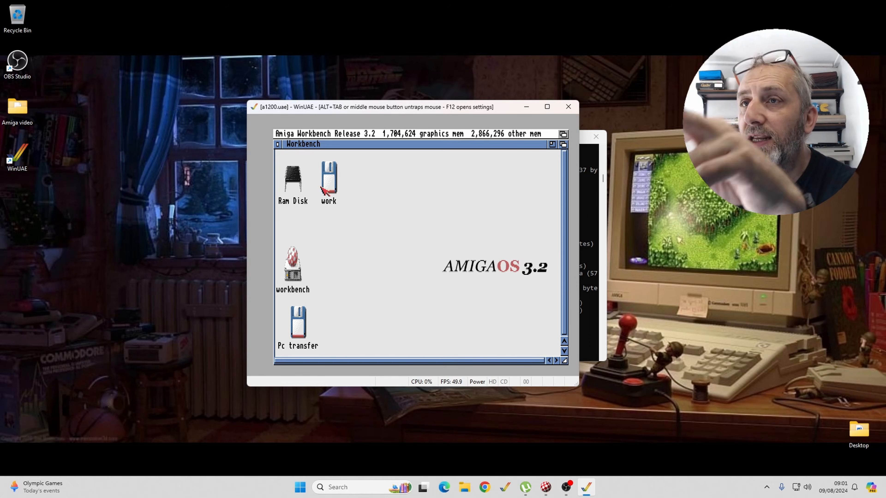
{"action": "left_click", "coordinate": [333, 179]}
{"action": "double_click", "coordinate": [333, 180]}
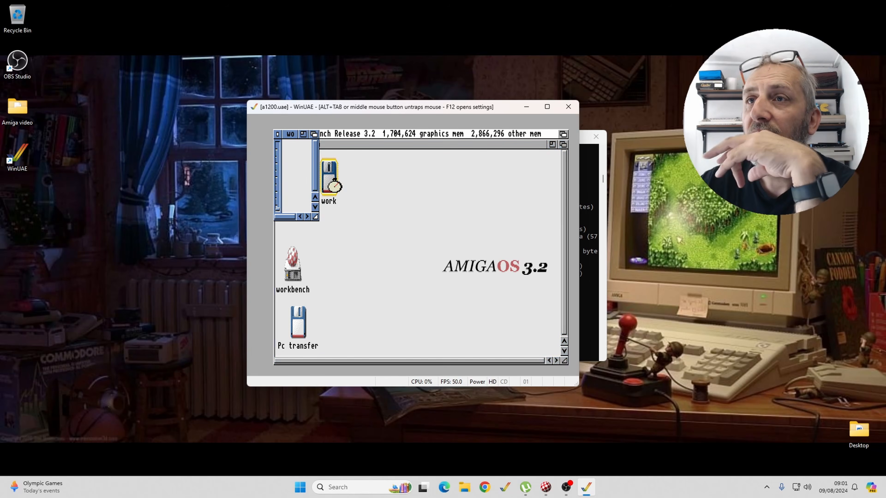
{"action": "left_click_drag", "start_coordinate": [316, 217], "coordinate": [533, 316]}
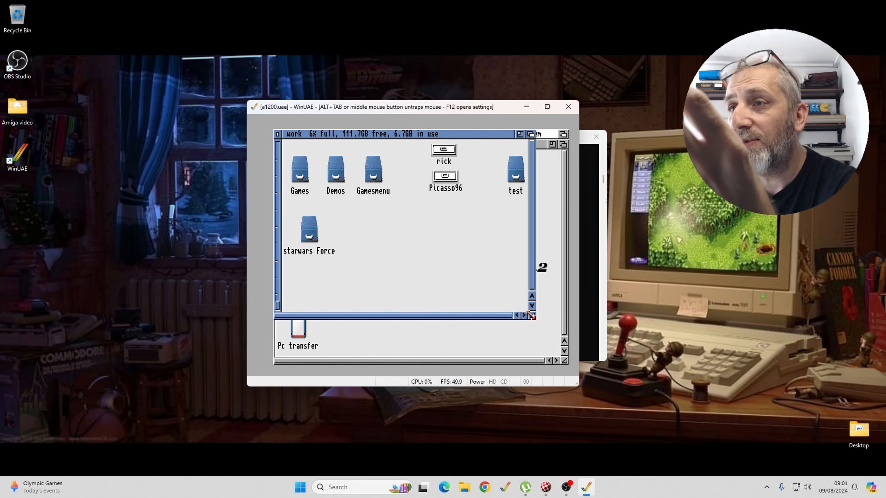
{"action": "left_click_drag", "start_coordinate": [531, 315], "coordinate": [454, 238]}
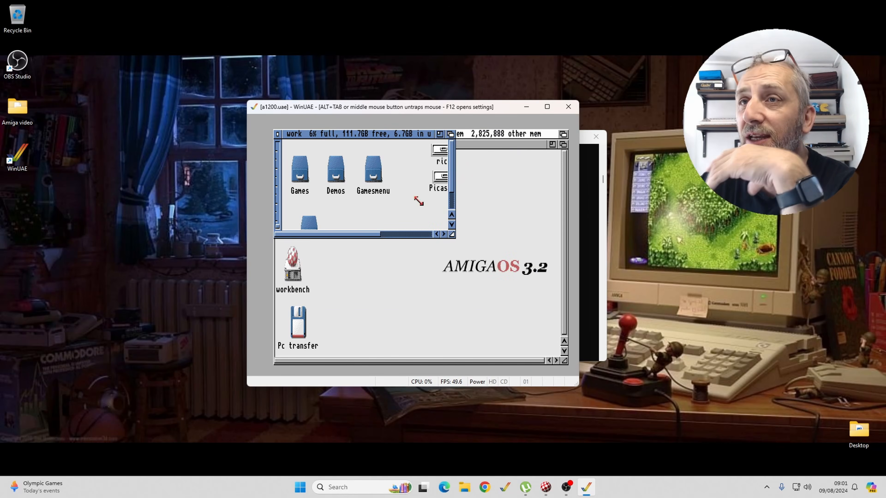
{"action": "left_click", "coordinate": [278, 133]}
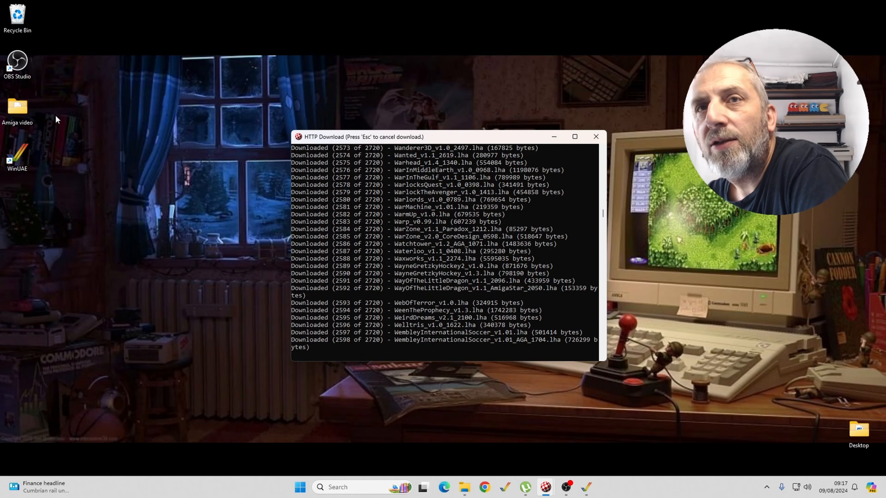
- Move the TinyLauncher and WHDLoad_usr_small archives from the Amiga video folder into its Transfer folder
{"action": "double_click", "coordinate": [21, 111]}
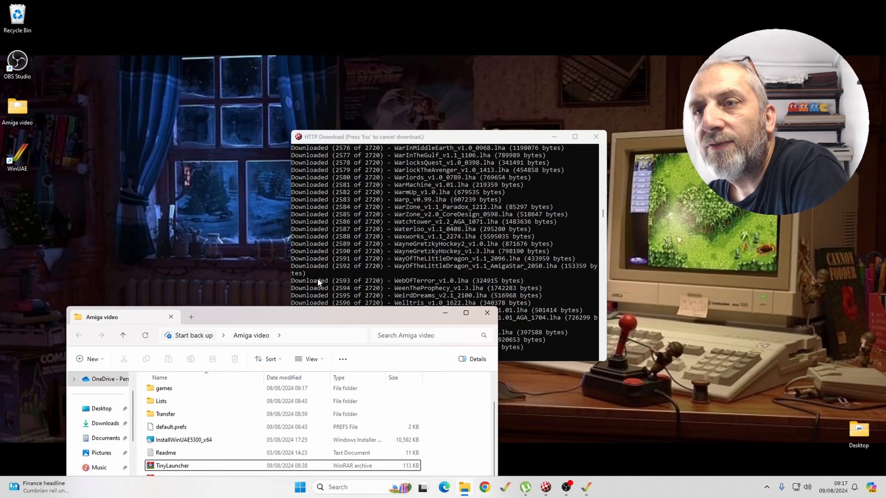
{"action": "left_click_drag", "start_coordinate": [326, 362], "coordinate": [287, 71]}
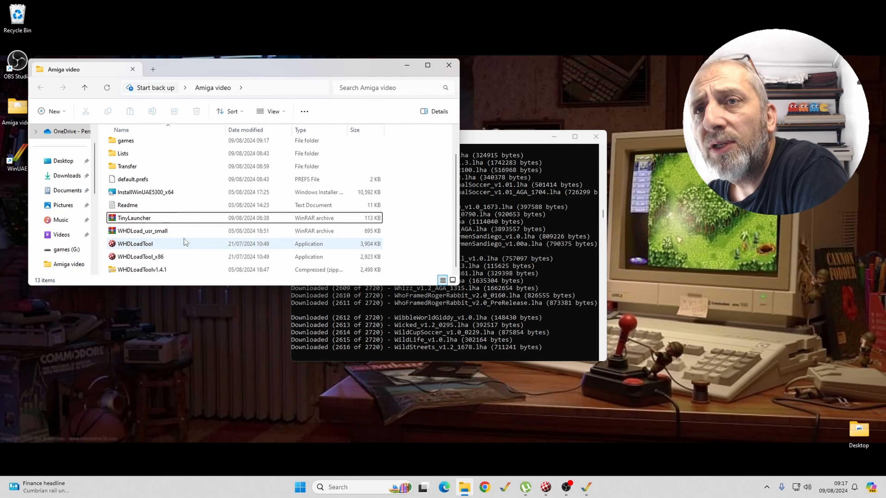
{"action": "left_click_drag", "start_coordinate": [142, 219], "coordinate": [128, 167]}
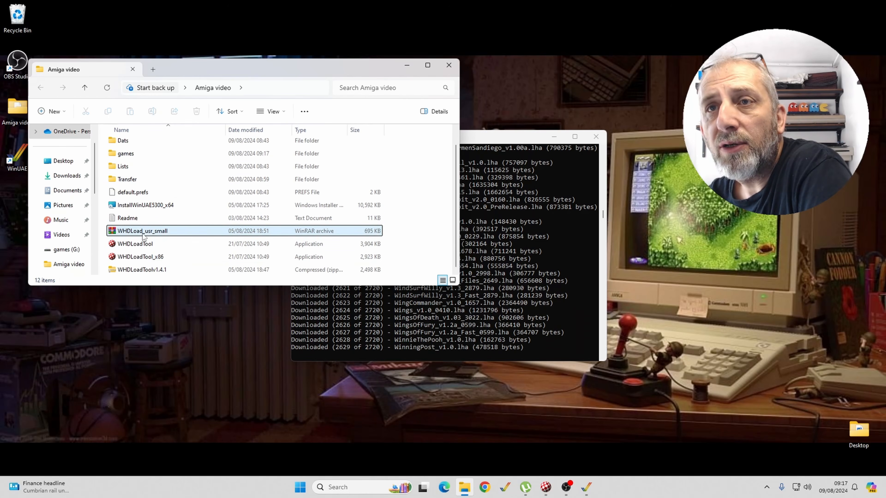
{"action": "left_click_drag", "start_coordinate": [143, 235], "coordinate": [137, 177]}
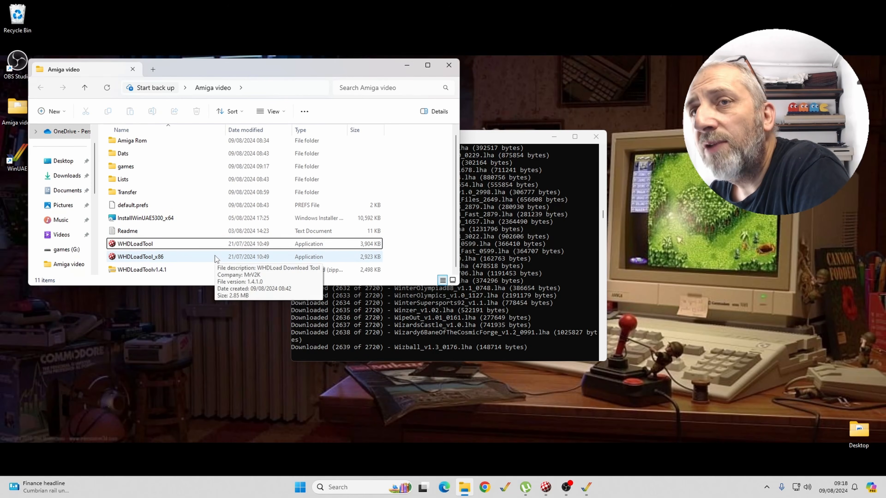
- Extract the TinyLauncher and WHDLoad_usr_small archives in the Transfer folder, each to its own separate folder
{"action": "double_click", "coordinate": [133, 192]}
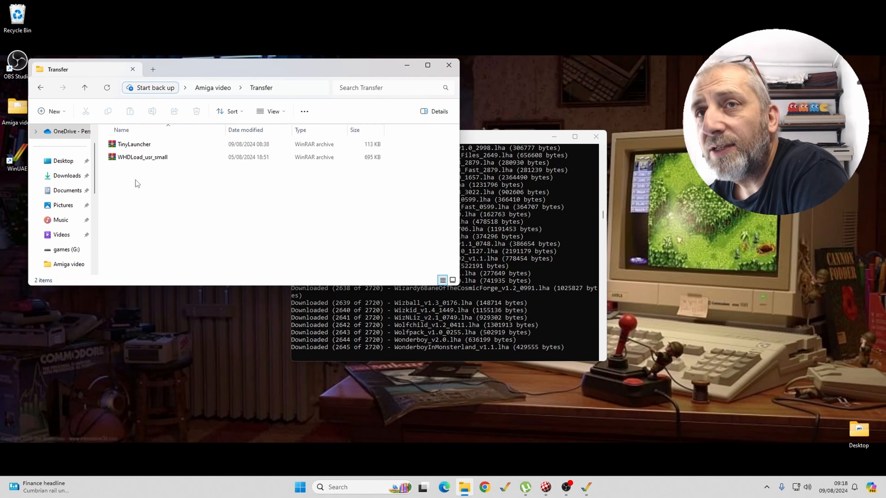
{"action": "left_click_drag", "start_coordinate": [137, 184], "coordinate": [120, 142]}
{"action": "right_click", "coordinate": [125, 143]}
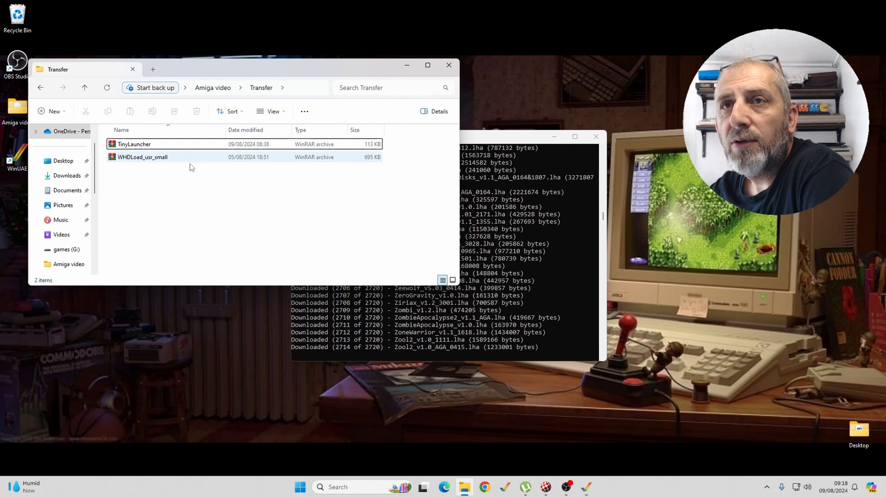
{"action": "left_click", "coordinate": [133, 144]}
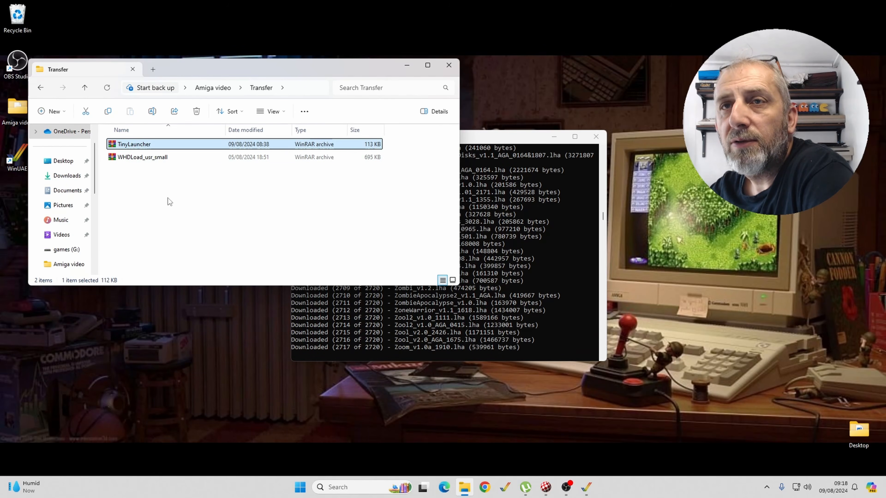
{"action": "left_click_drag", "start_coordinate": [141, 173], "coordinate": [130, 148]}
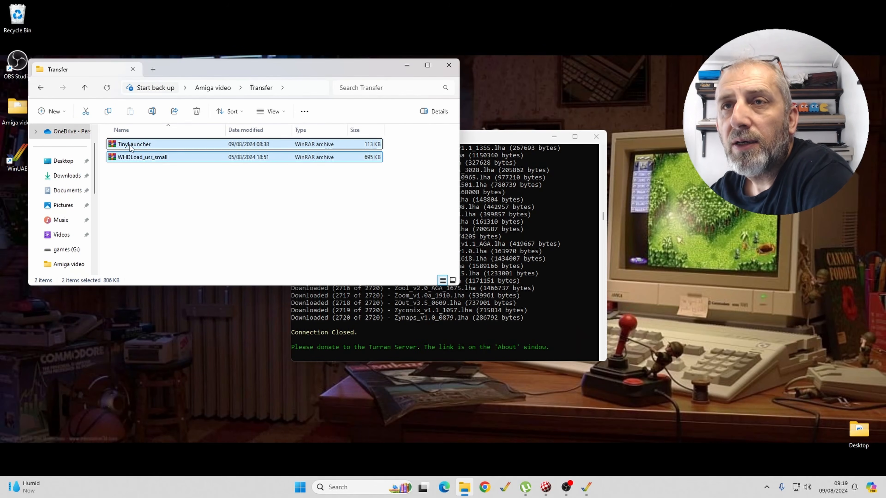
{"action": "right_click", "coordinate": [130, 147]}
{"action": "mouse_move", "coordinate": [227, 299]}
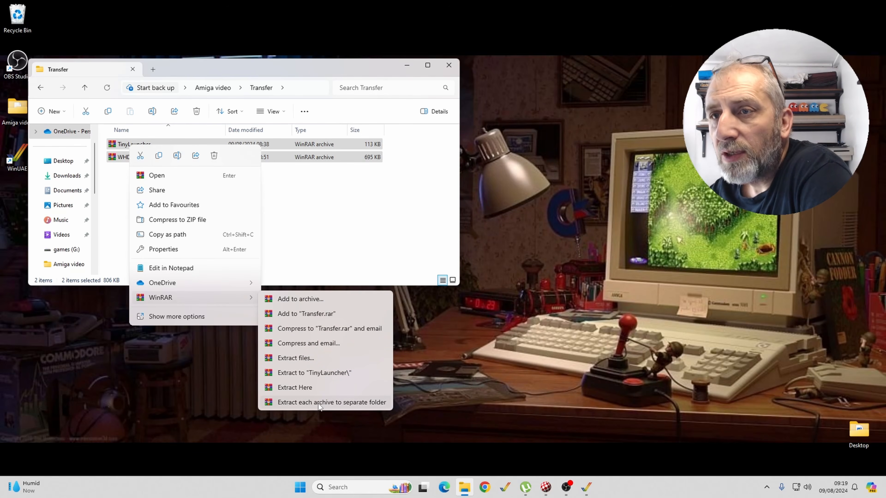
{"action": "left_click", "coordinate": [361, 404]}
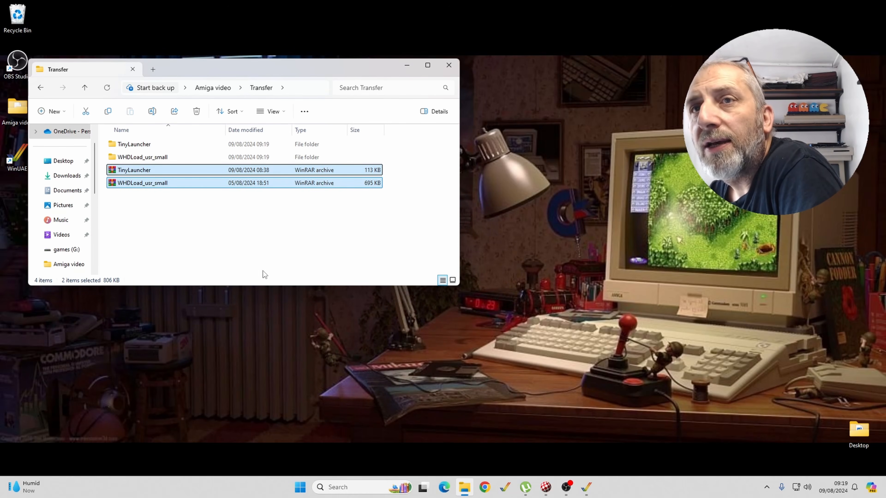
- Close the Transfer folder, switch to the maximized WinUAE window, and open the Pc transfer drive in an enlarged window beside the desktop icons
{"action": "left_click", "coordinate": [446, 66]}
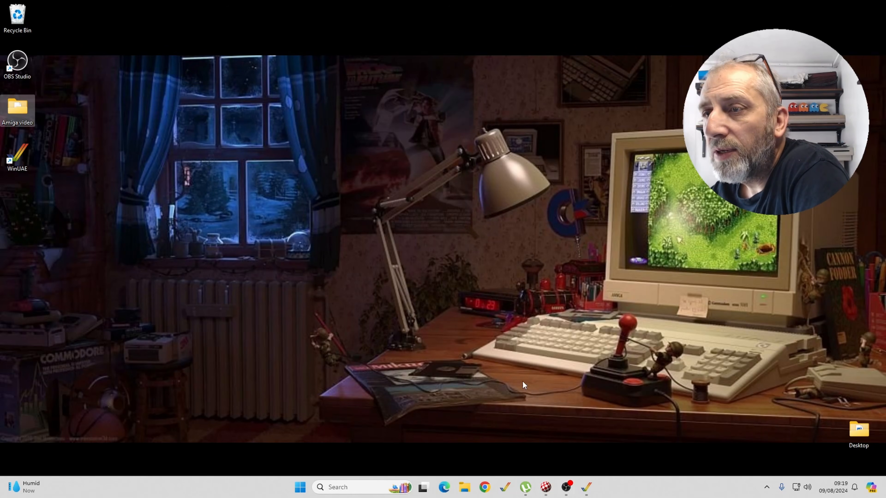
{"action": "left_click", "coordinate": [585, 488]}
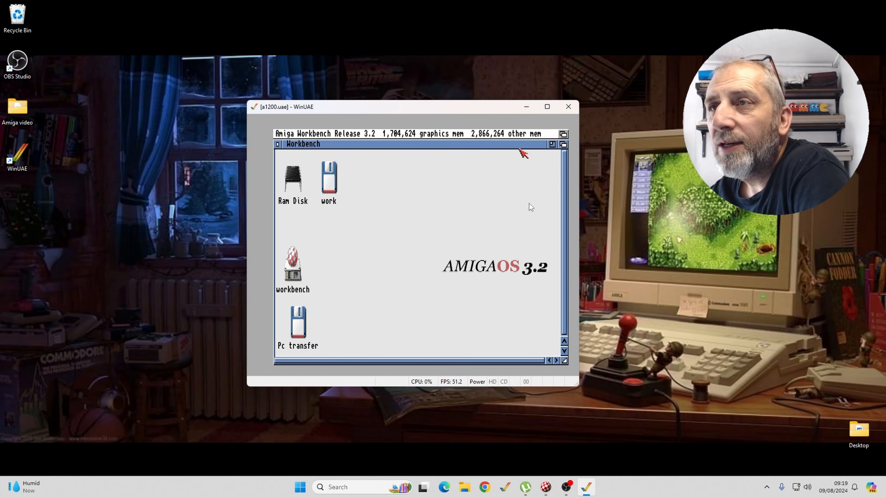
{"action": "left_click", "coordinate": [548, 107]}
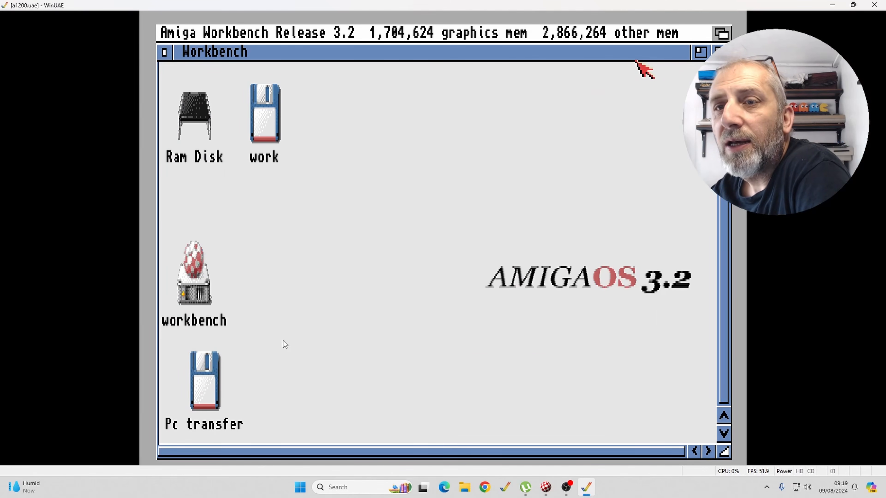
{"action": "left_click", "coordinate": [225, 363]}
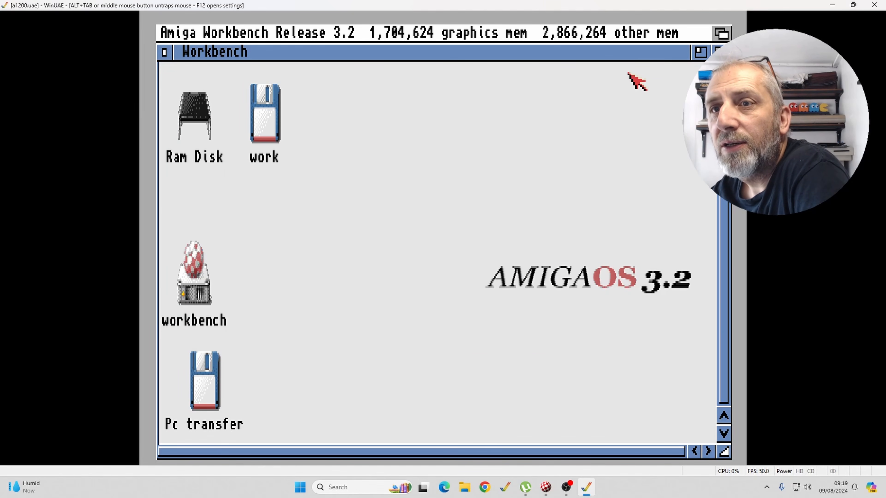
{"action": "double_click", "coordinate": [206, 393]}
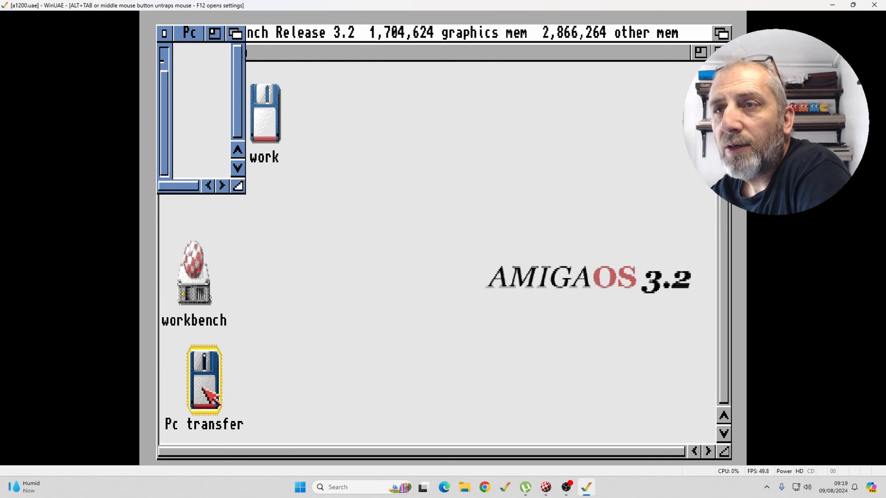
{"action": "left_click_drag", "start_coordinate": [236, 185], "coordinate": [523, 363]}
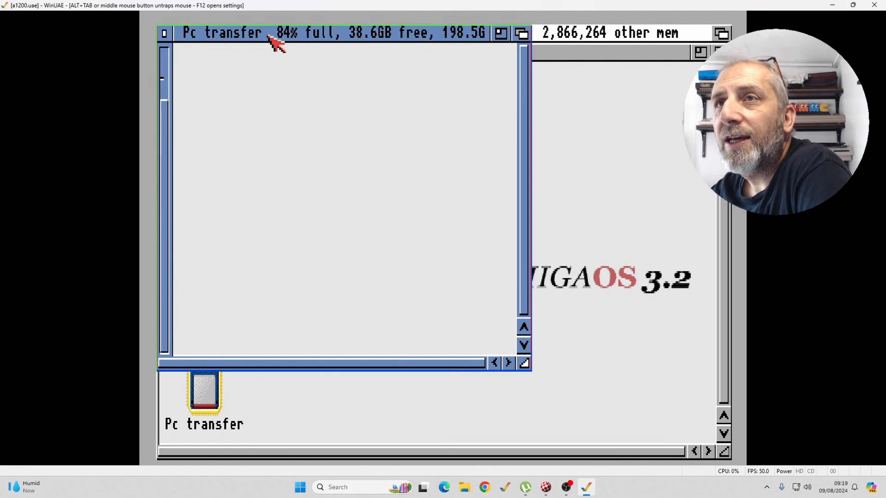
{"action": "left_click_drag", "start_coordinate": [270, 40], "coordinate": [385, 122]}
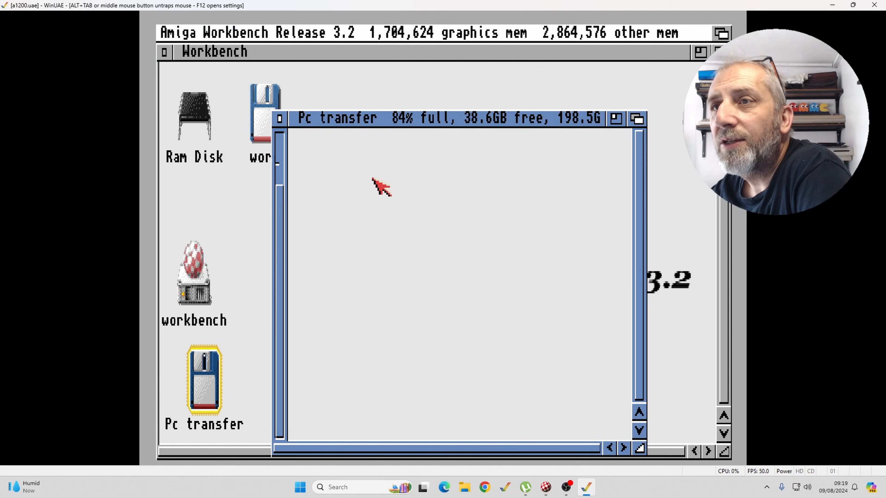
- Set the Pc transfer window to show all files rather than only icons
{"action": "right_click", "coordinate": [282, 41]}
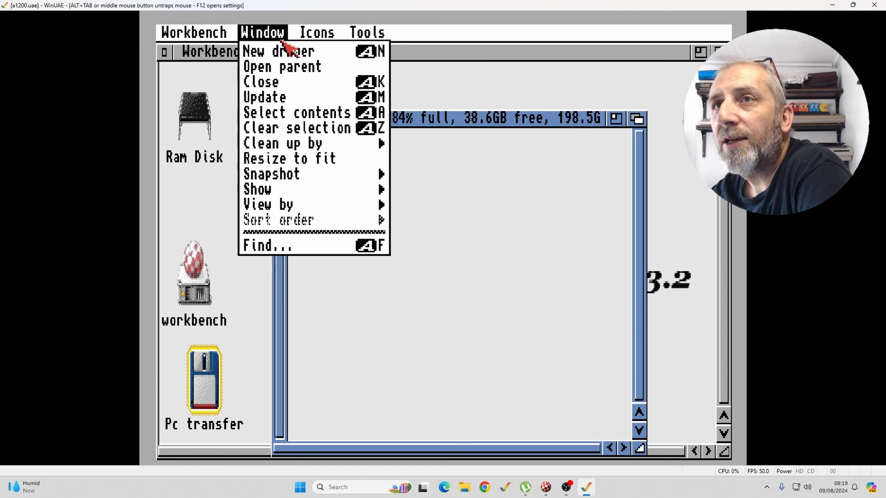
{"action": "mouse_move", "coordinate": [232, 37]}
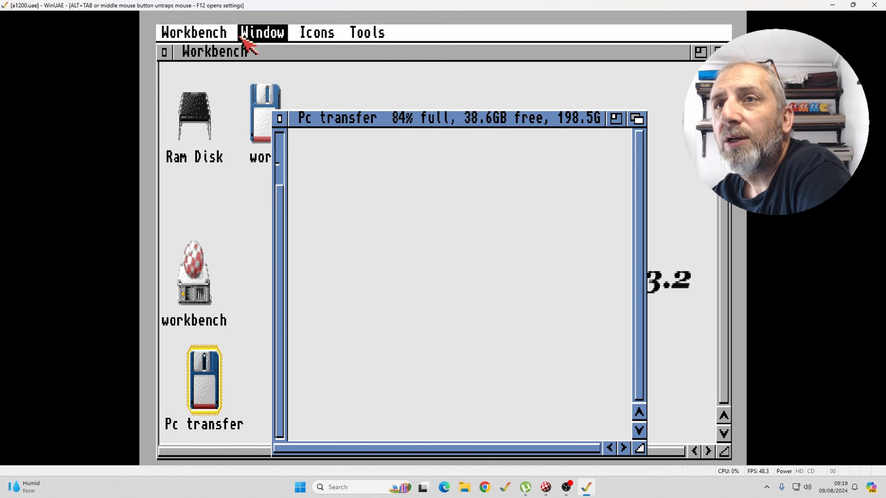
{"action": "mouse_move", "coordinate": [335, 194]}
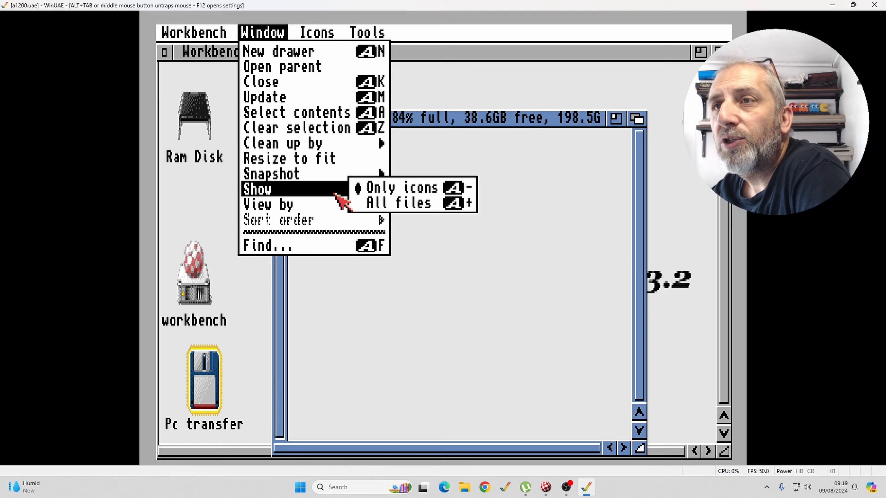
{"action": "right_click", "coordinate": [407, 203]}
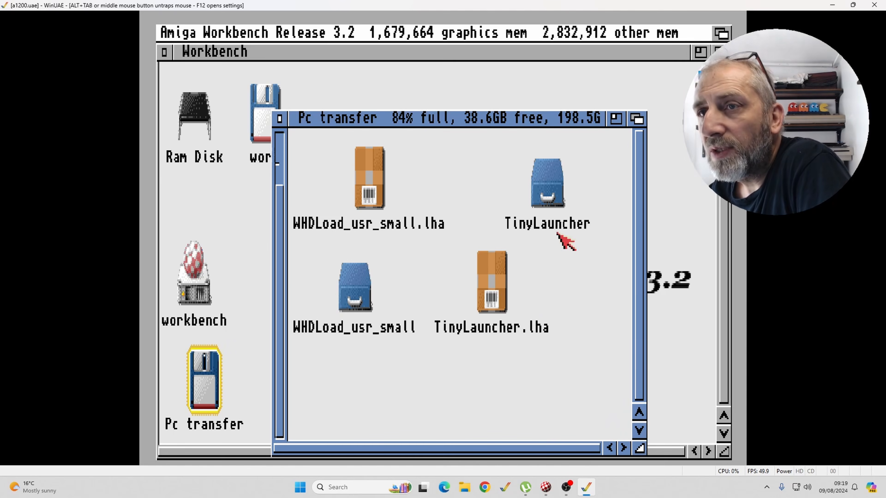
- Open the WHDLoad drawer inside the WHDLoad_usr_small drawer and launch its Install program
{"action": "double_click", "coordinate": [361, 284]}
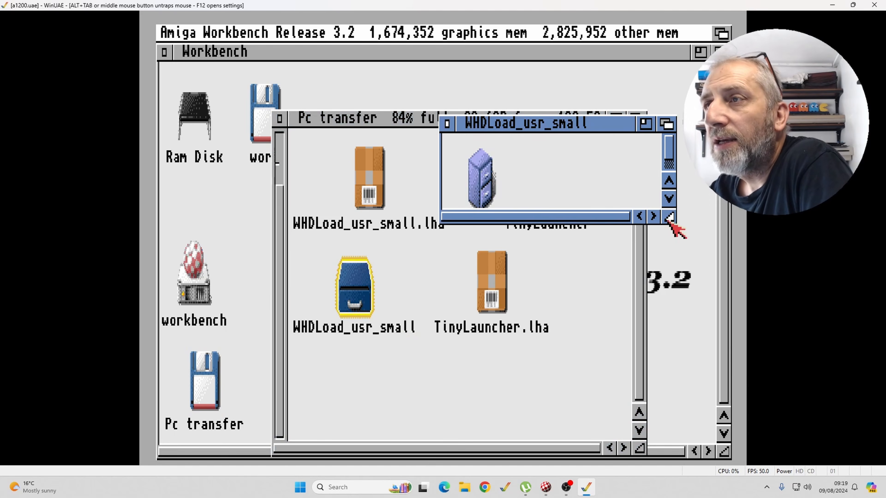
{"action": "left_click_drag", "start_coordinate": [677, 217], "coordinate": [732, 349]}
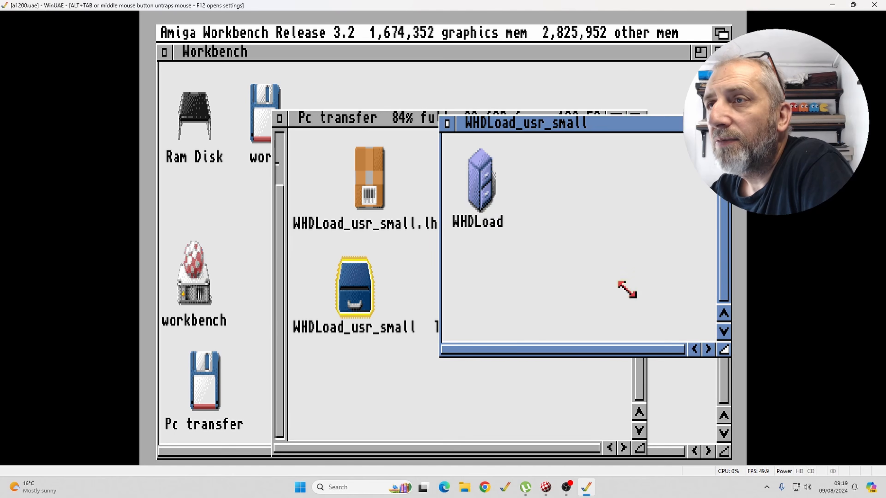
{"action": "double_click", "coordinate": [487, 198]}
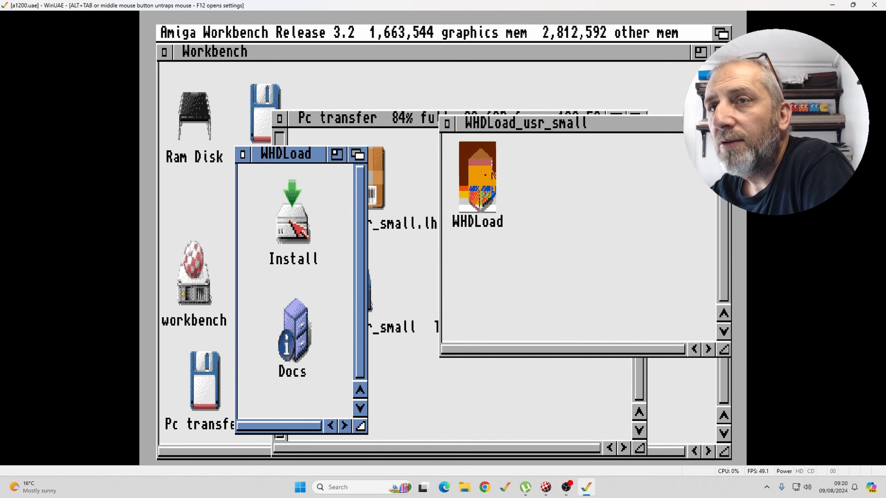
{"action": "double_click", "coordinate": [290, 222]}
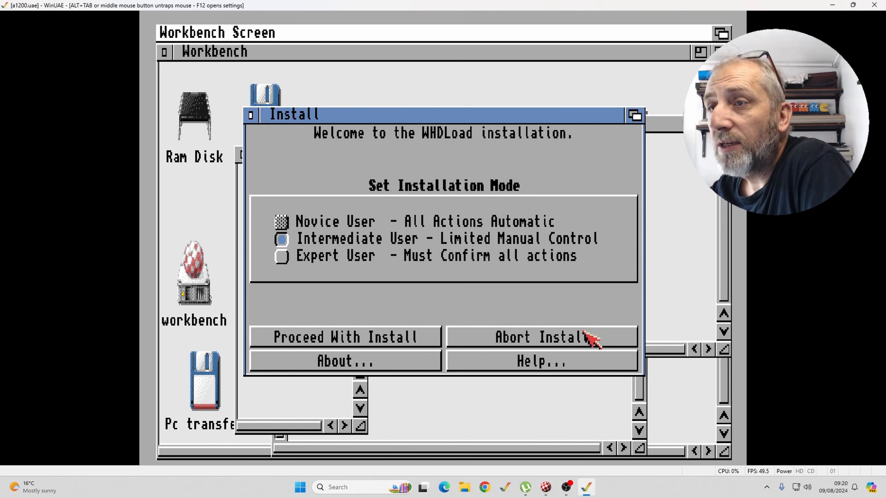
- Install WHDLoad for real in Intermediate User mode without logging, with tools in C: and documentation in Help:, and close both WHDLoad windows
{"action": "left_click", "coordinate": [406, 334]}
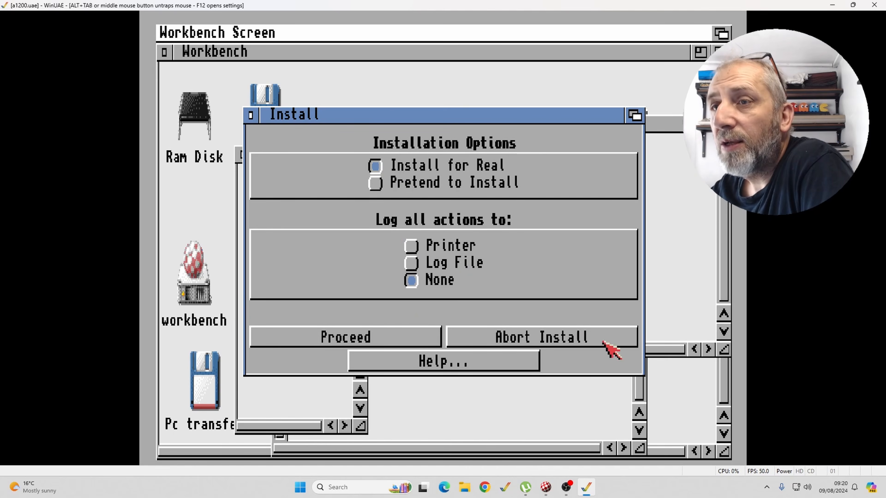
{"action": "left_click", "coordinate": [382, 334]}
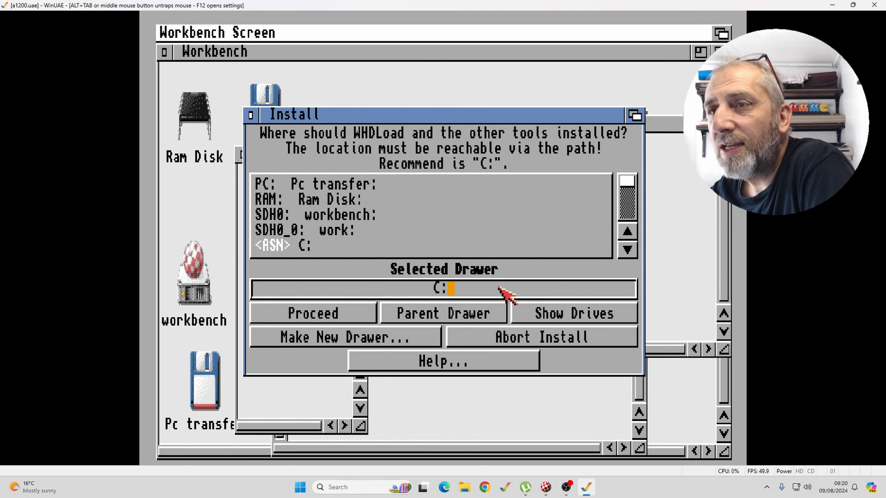
{"action": "left_click", "coordinate": [336, 316]}
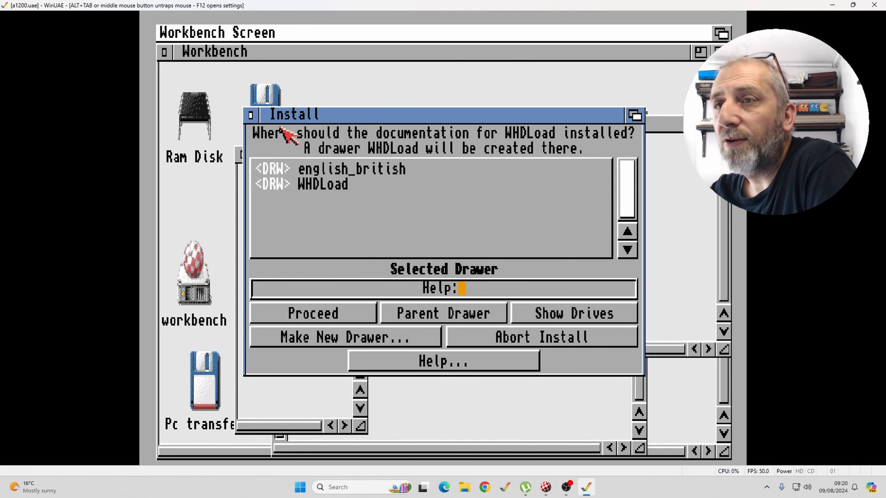
{"action": "left_click", "coordinate": [314, 316]}
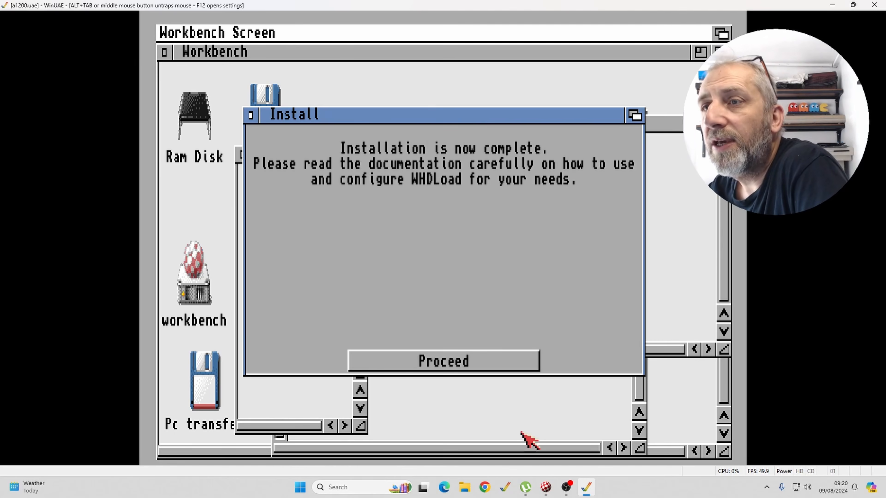
{"action": "left_click", "coordinate": [469, 360]}
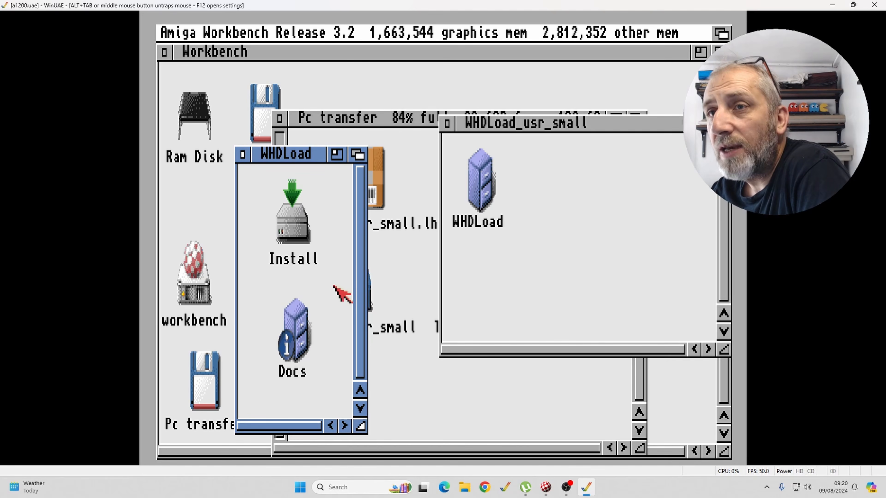
{"action": "left_click", "coordinate": [243, 154]}
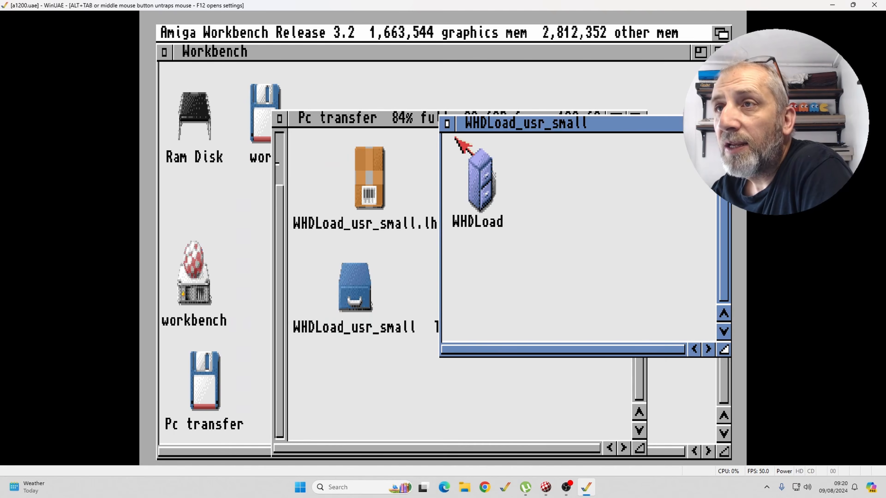
{"action": "left_click", "coordinate": [448, 123]}
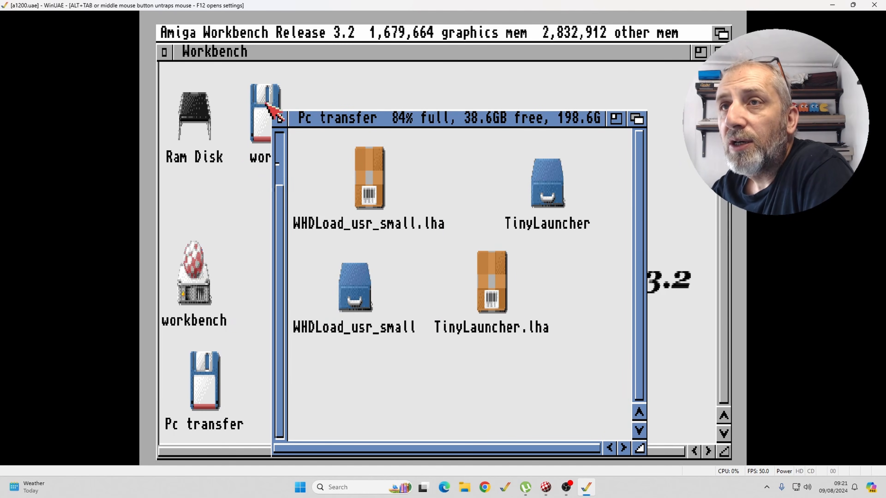
- Copy TinyLauncher.exe from the TinyLauncher drawer into the work drive's Gamesmenu drawer, replacing the existing file, and close all open drive windows
{"action": "double_click", "coordinate": [265, 131]}
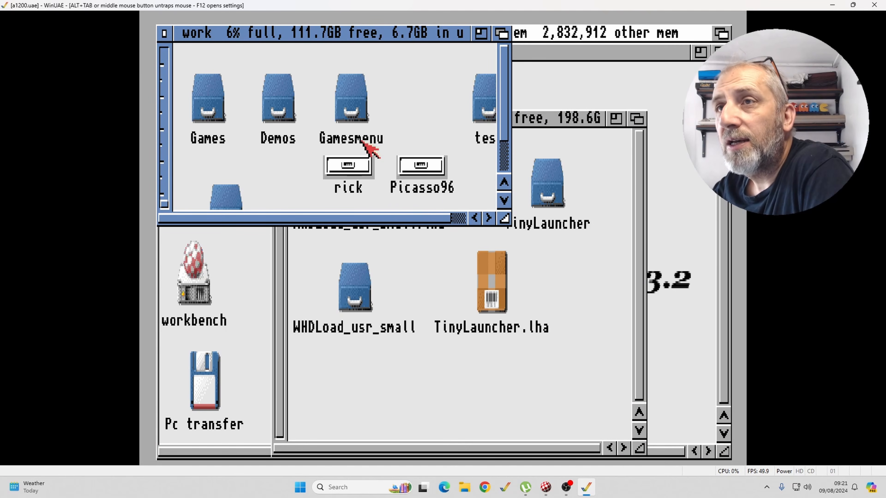
{"action": "double_click", "coordinate": [560, 192]}
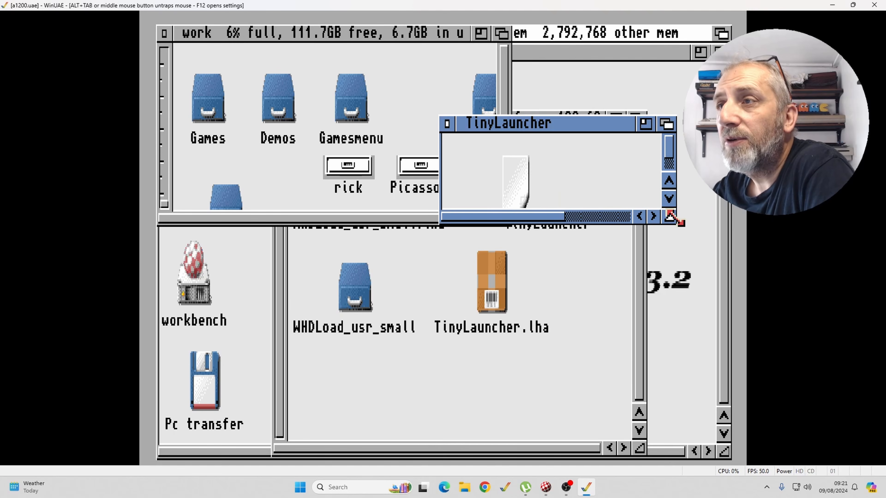
{"action": "left_click_drag", "start_coordinate": [676, 219], "coordinate": [725, 363]}
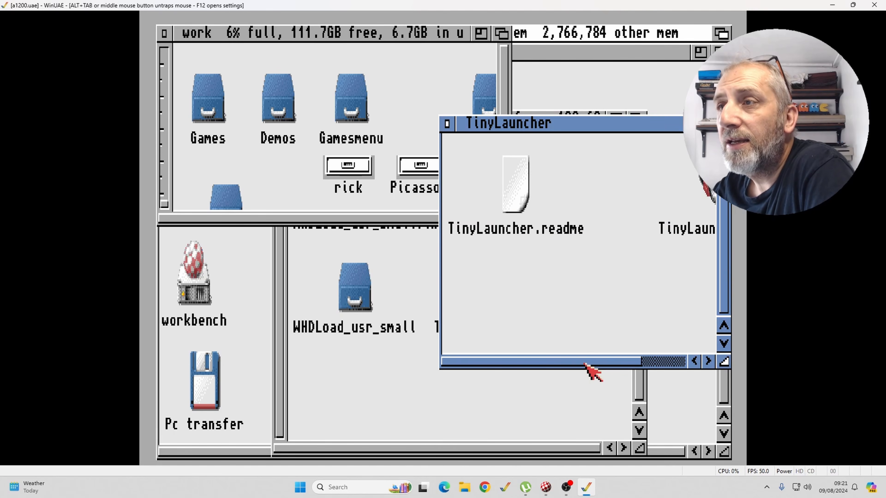
{"action": "left_click", "coordinate": [663, 361]}
{"action": "left_click_drag", "start_coordinate": [655, 181], "coordinate": [359, 117]}
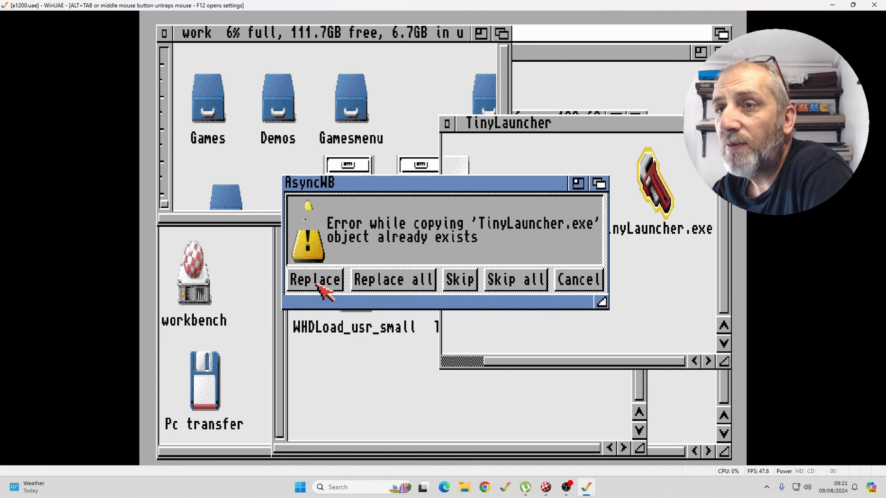
{"action": "left_click", "coordinate": [317, 284]}
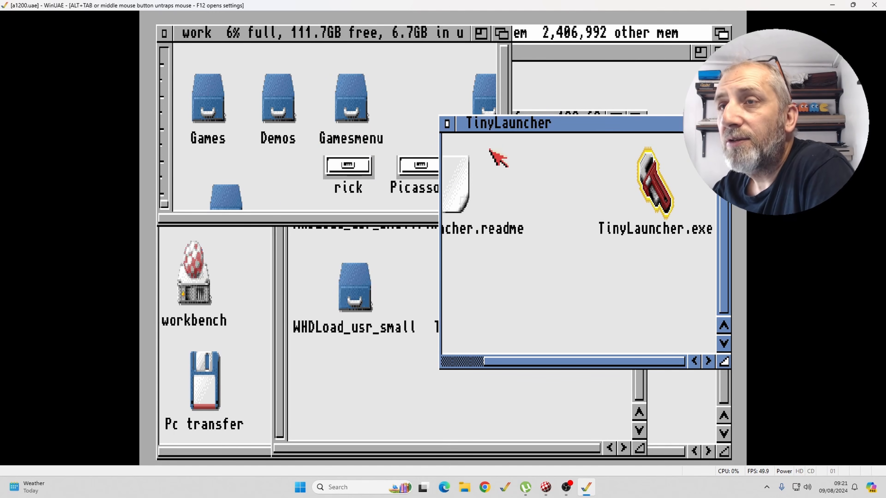
{"action": "left_click", "coordinate": [447, 123]}
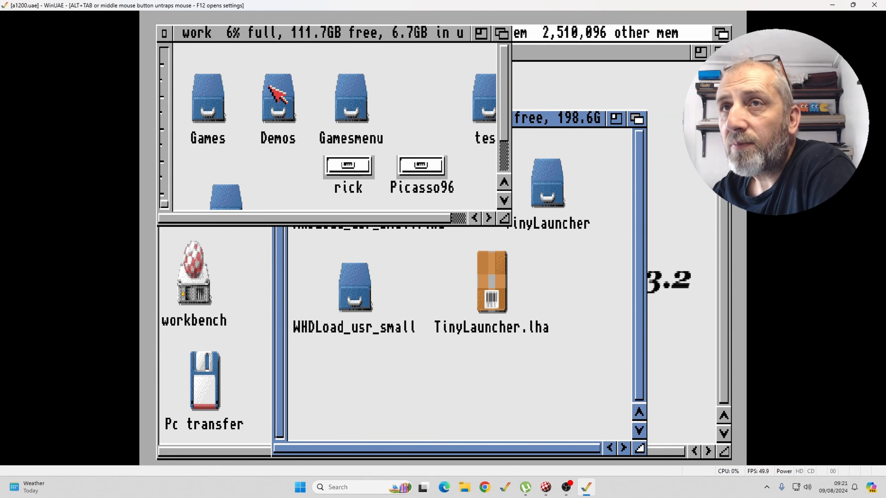
{"action": "left_click", "coordinate": [165, 34]}
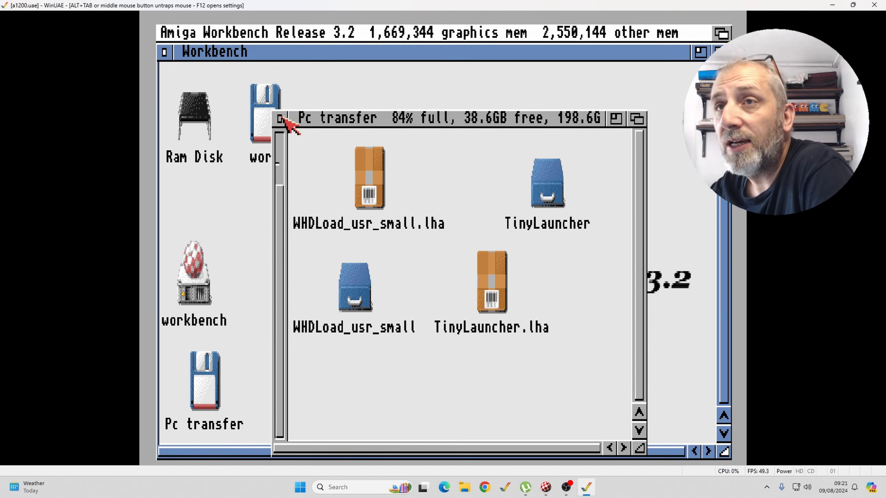
{"action": "left_click", "coordinate": [283, 119]}
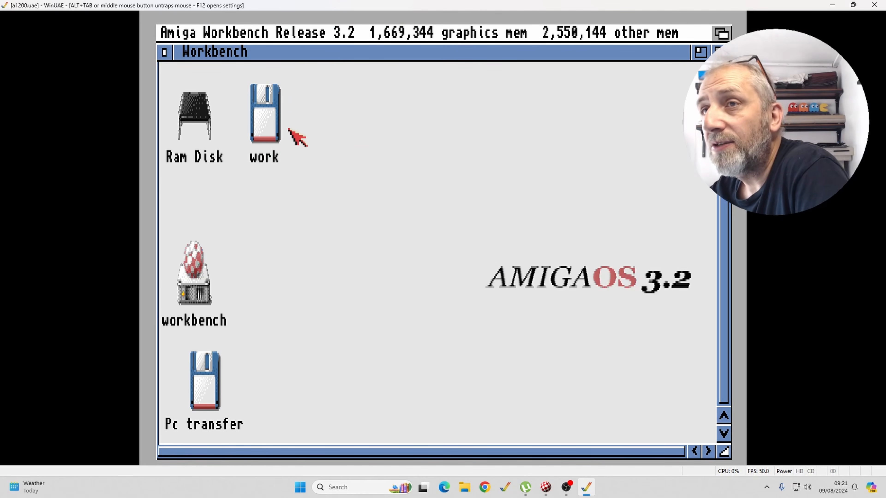
- Open the work drive, enlarge its window and open its Games drawer
{"action": "double_click", "coordinate": [265, 115]}
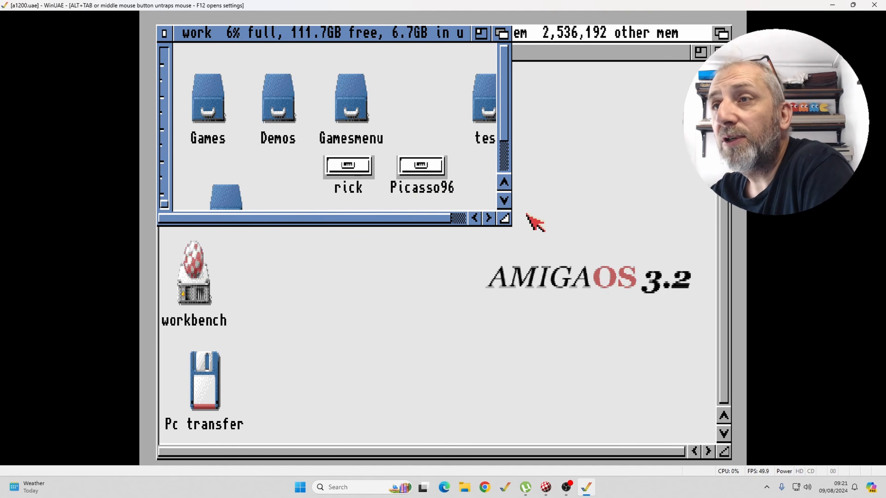
{"action": "left_click_drag", "start_coordinate": [506, 221], "coordinate": [655, 398]}
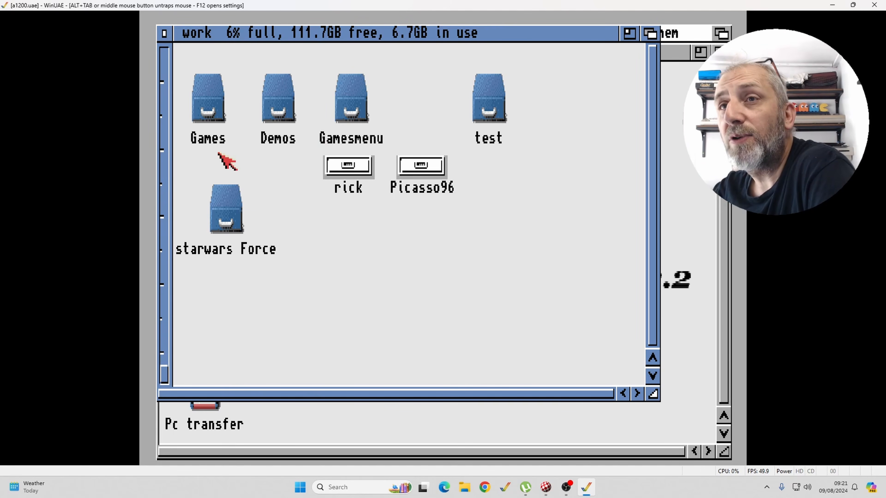
{"action": "double_click", "coordinate": [206, 98]}
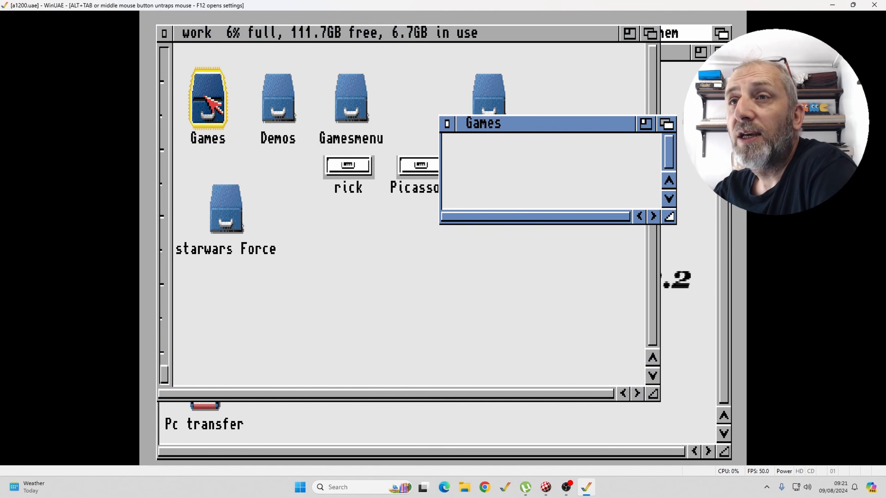
- Set the Games window to show all files, enlarge it and move it over the middle of the work window
{"action": "right_click", "coordinate": [450, 146]}
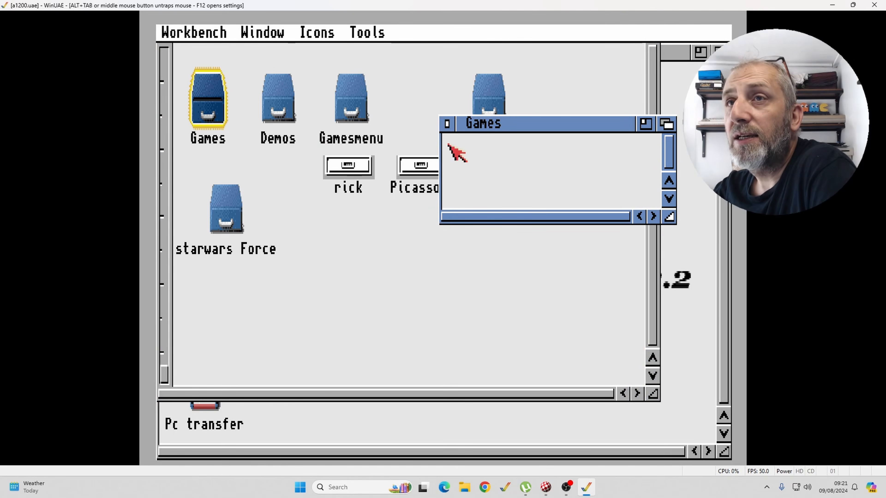
{"action": "mouse_move", "coordinate": [279, 34]}
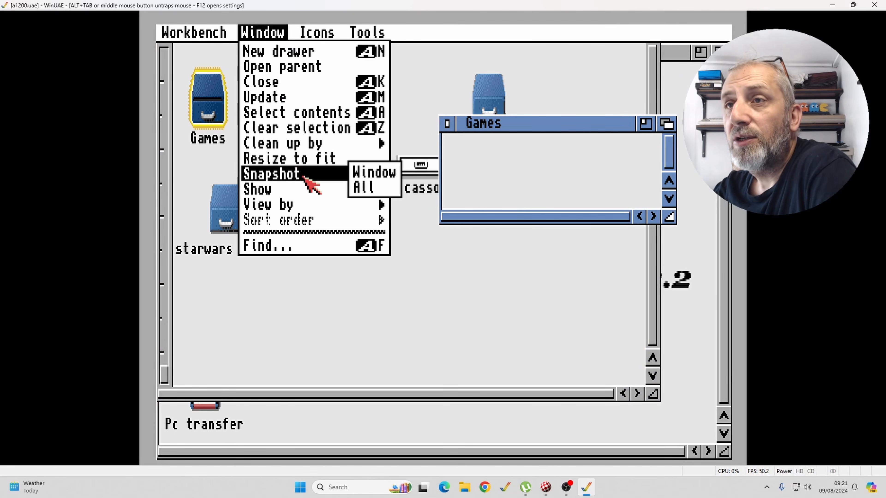
{"action": "mouse_move", "coordinate": [309, 189]}
{"action": "right_click", "coordinate": [423, 206]}
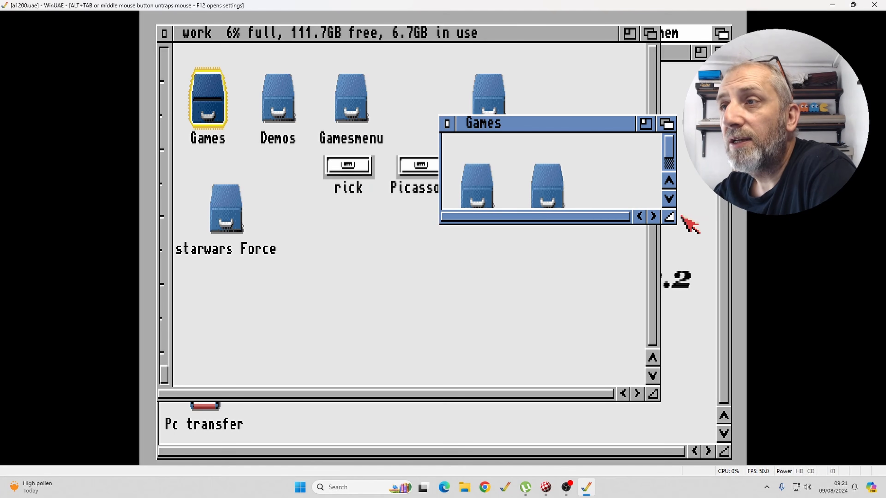
{"action": "left_click_drag", "start_coordinate": [666, 211], "coordinate": [719, 323]}
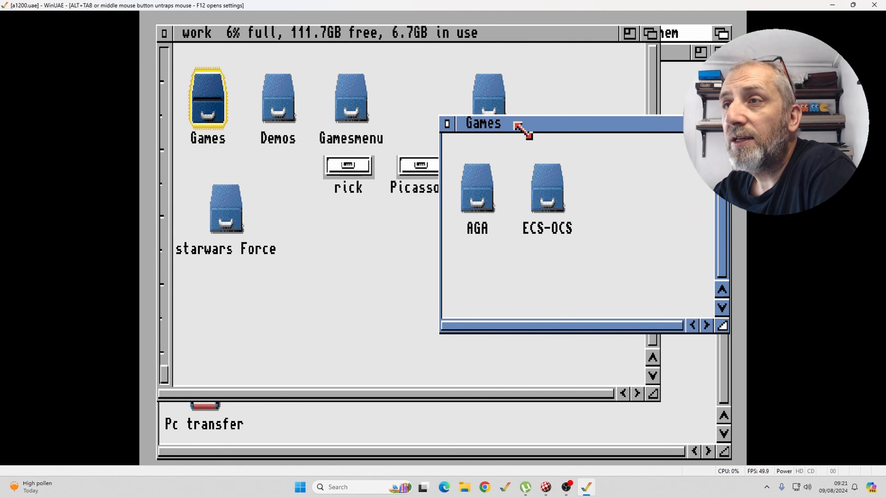
{"action": "left_click_drag", "start_coordinate": [516, 124], "coordinate": [358, 102]}
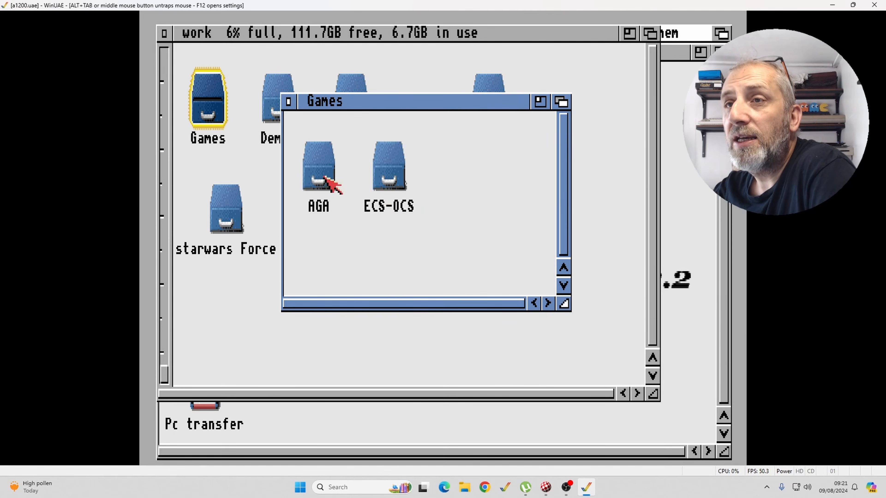
- Look through the AGA drawer in an enlarged window and close it again
{"action": "double_click", "coordinate": [311, 154]}
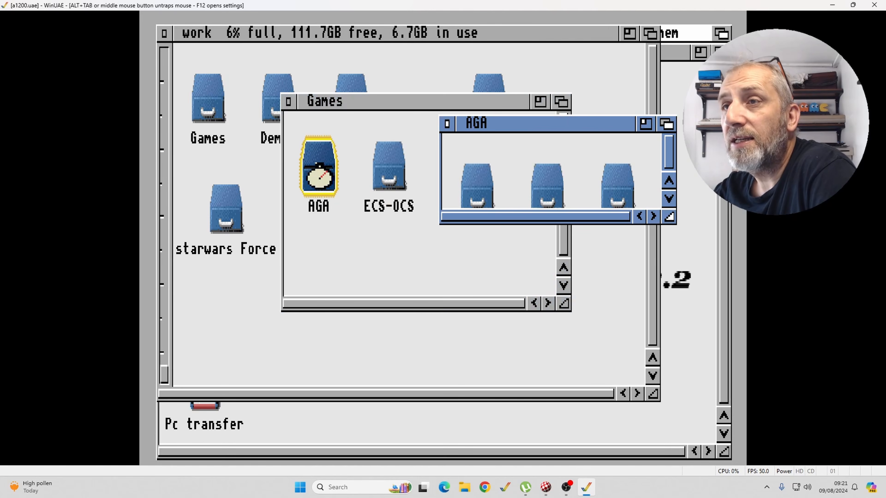
{"action": "left_click_drag", "start_coordinate": [669, 216], "coordinate": [718, 322]}
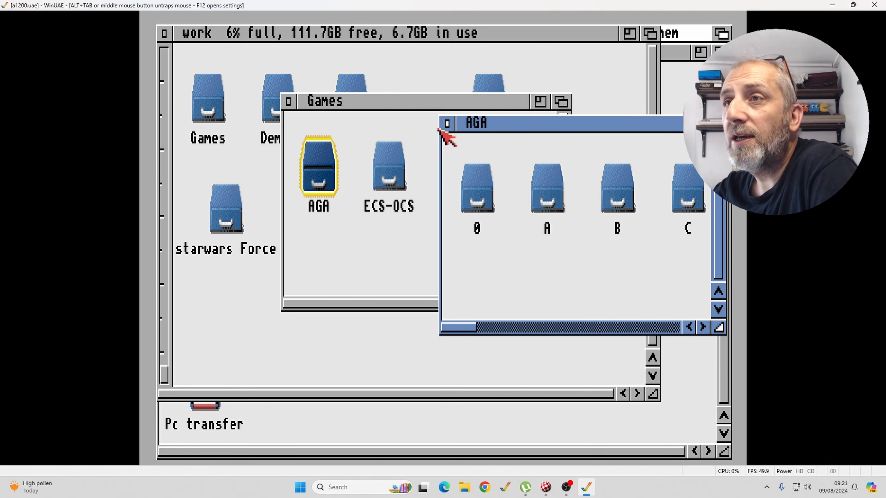
{"action": "left_click", "coordinate": [447, 124]}
- Create a new drawer named "games test" with an icon inside the Games drawer
{"action": "right_click", "coordinate": [320, 250]}
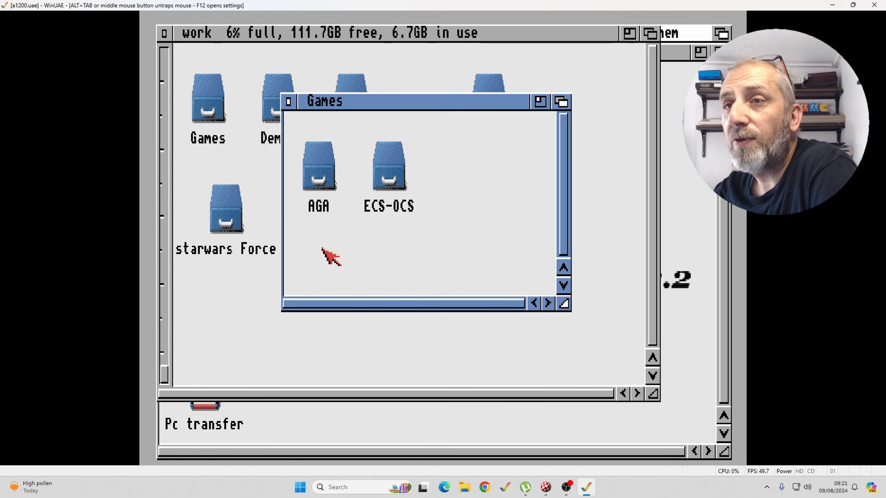
{"action": "right_click", "coordinate": [322, 248]}
{"action": "right_click", "coordinate": [324, 249]}
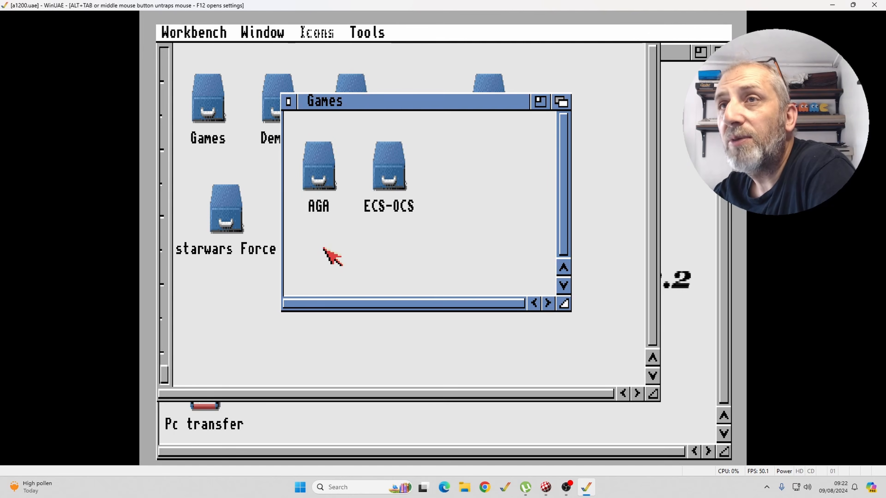
{"action": "mouse_move", "coordinate": [223, 30]}
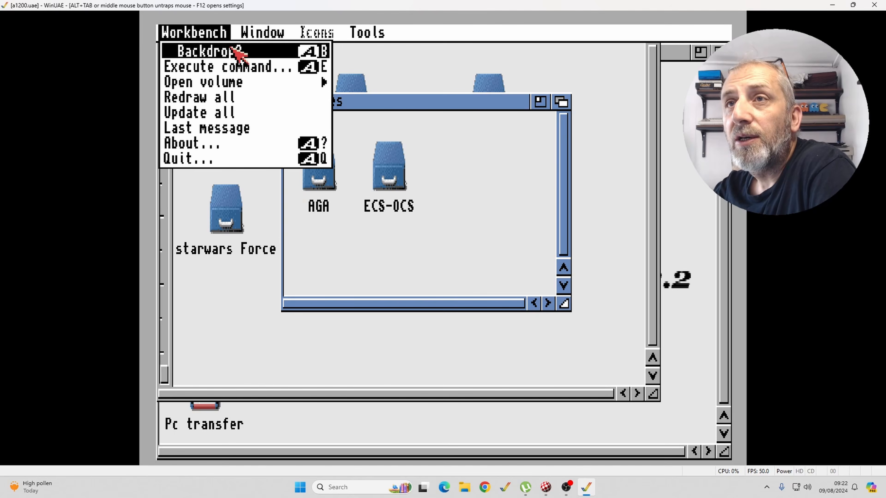
{"action": "mouse_move", "coordinate": [249, 32]}
{"action": "right_click", "coordinate": [262, 49]}
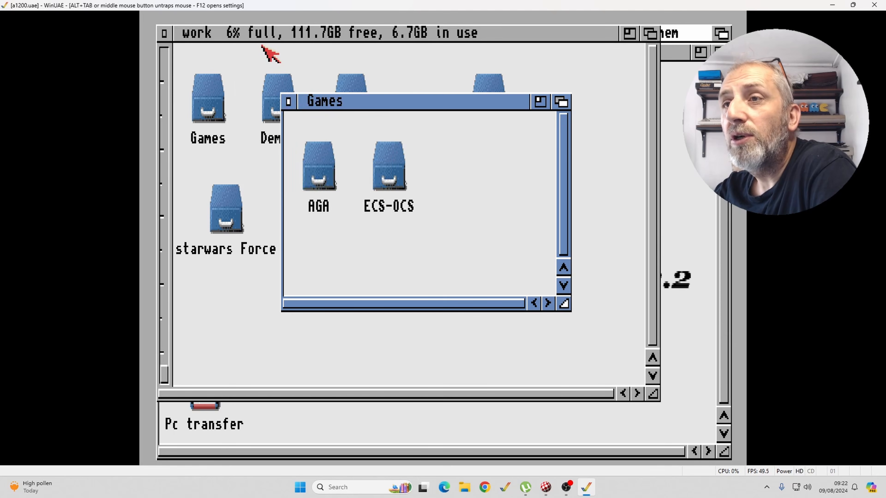
{"action": "key", "text": "BackSpace"}
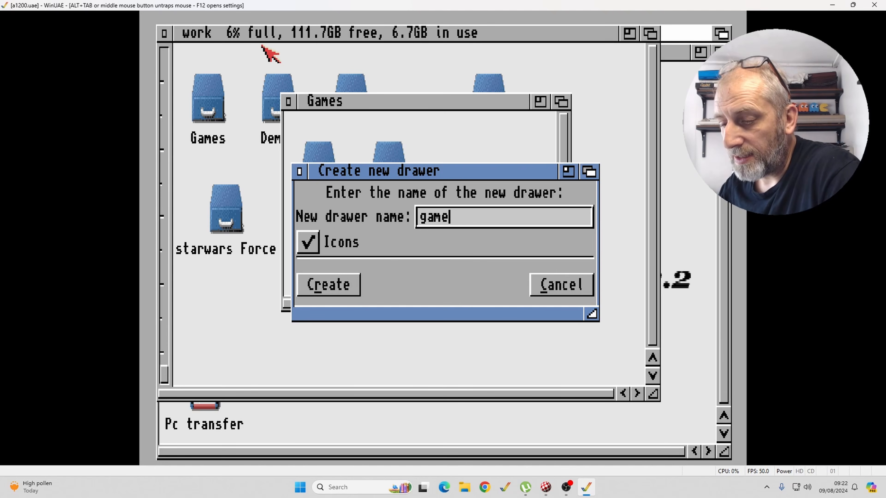
{"action": "type", "text": "games test"}
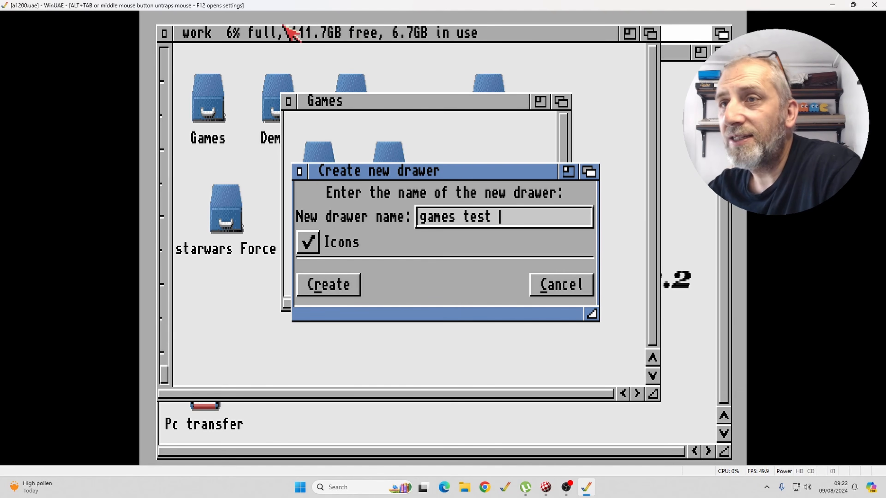
{"action": "left_click", "coordinate": [321, 292]}
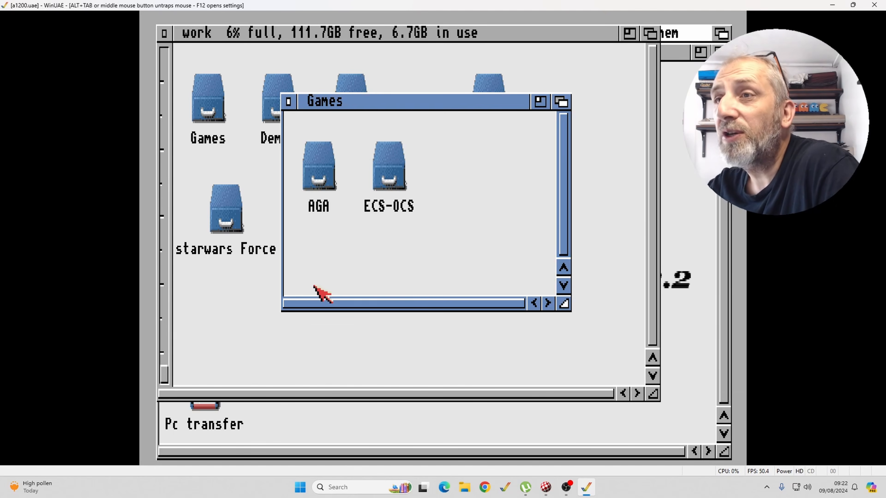
- Close the Games and work windows, release the mouse from the emulator and minimise WinUAE to the Windows desktop
{"action": "left_click", "coordinate": [289, 102]}
{"action": "left_click", "coordinate": [164, 34]}
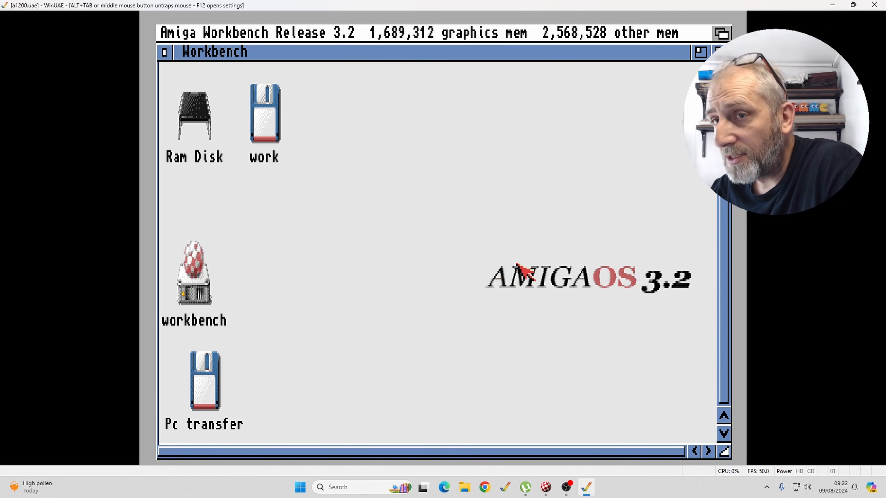
{"action": "middle_click", "coordinate": [538, 81]}
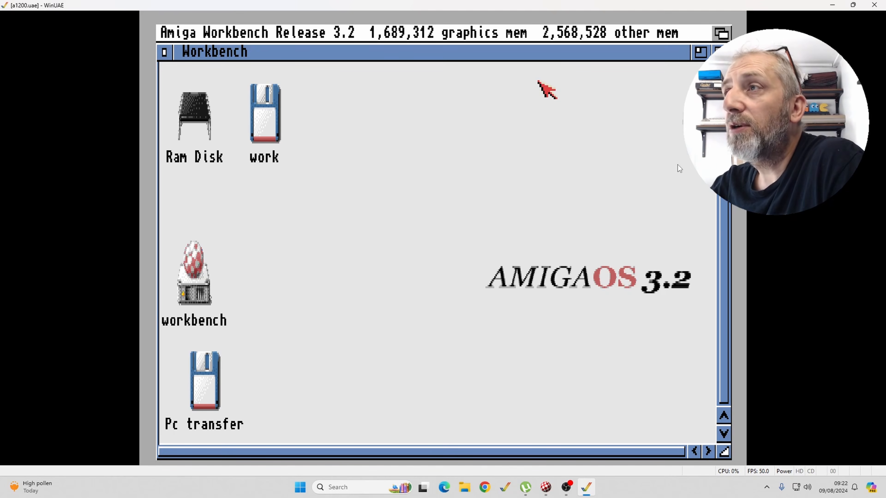
{"action": "left_click", "coordinate": [833, 7]}
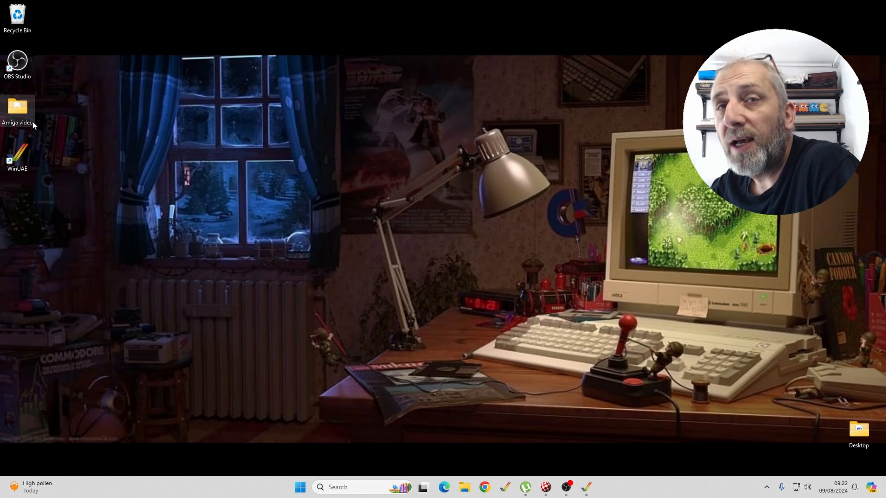
- In folder 0 of the Amiga video folder's games folder, extract every WinRAR archive to its own separate folder
{"action": "double_click", "coordinate": [14, 111]}
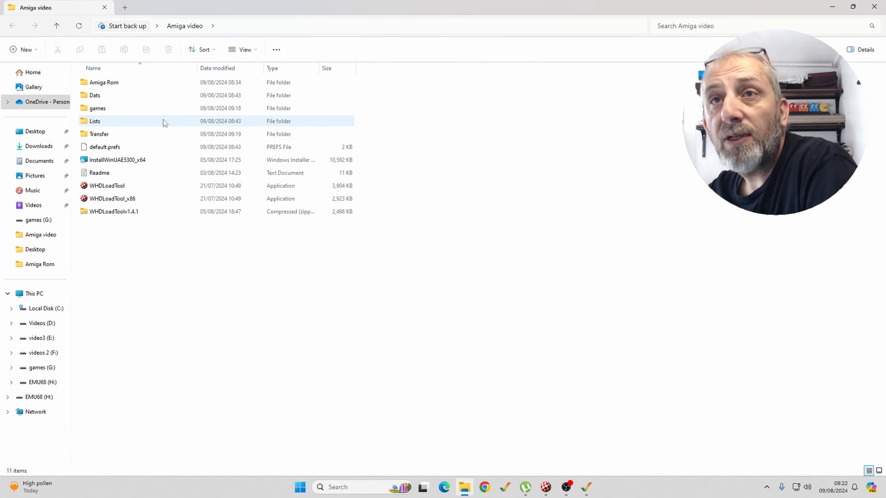
{"action": "double_click", "coordinate": [153, 109]}
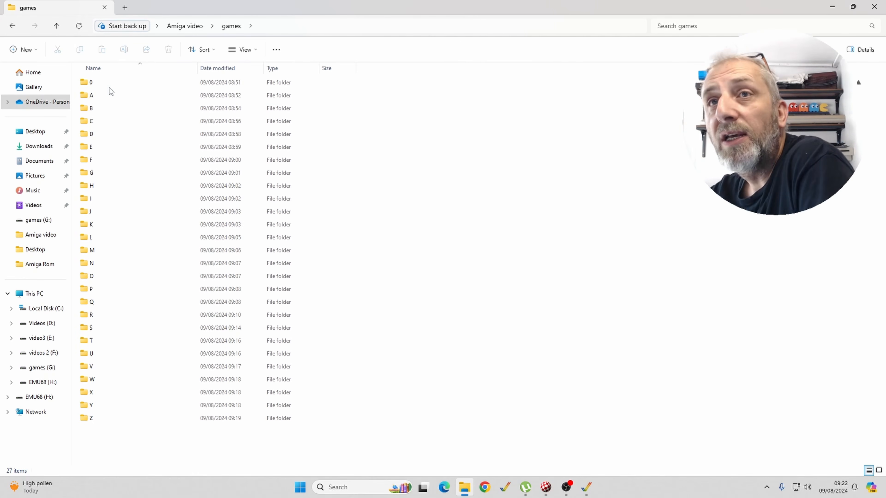
{"action": "double_click", "coordinate": [103, 83]}
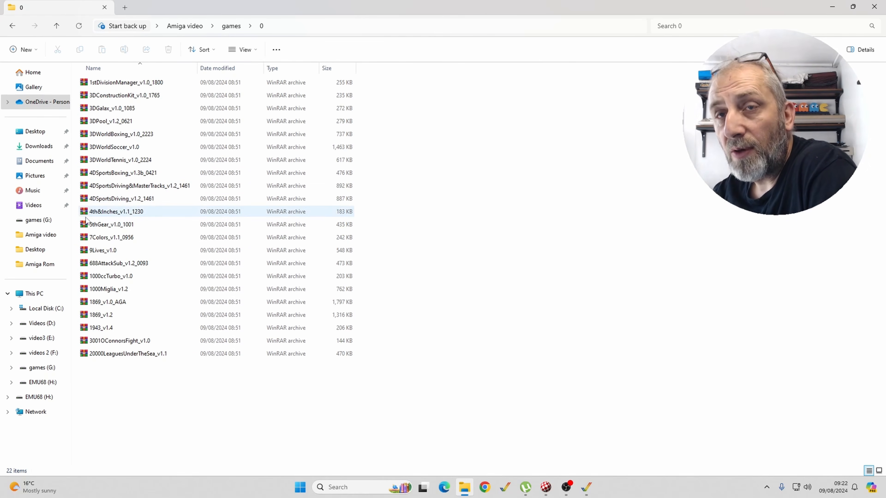
{"action": "left_click_drag", "start_coordinate": [113, 364], "coordinate": [82, 75]}
{"action": "right_click", "coordinate": [102, 345]}
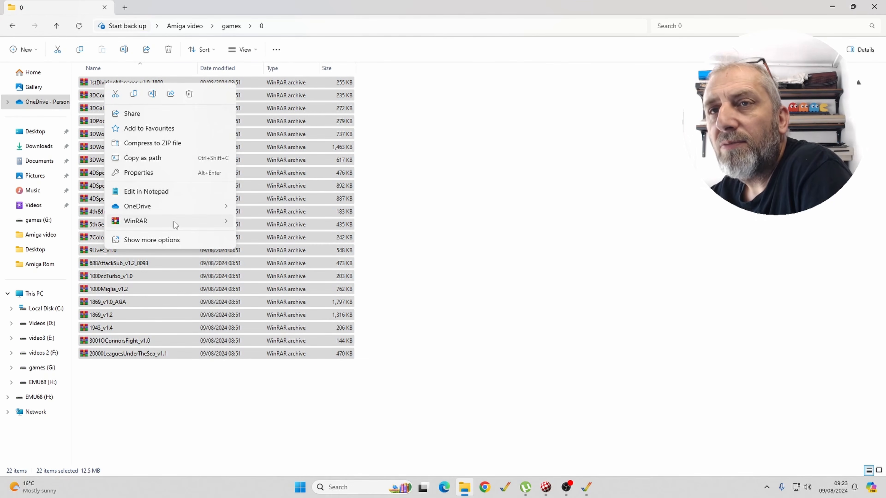
{"action": "mouse_move", "coordinate": [175, 224]}
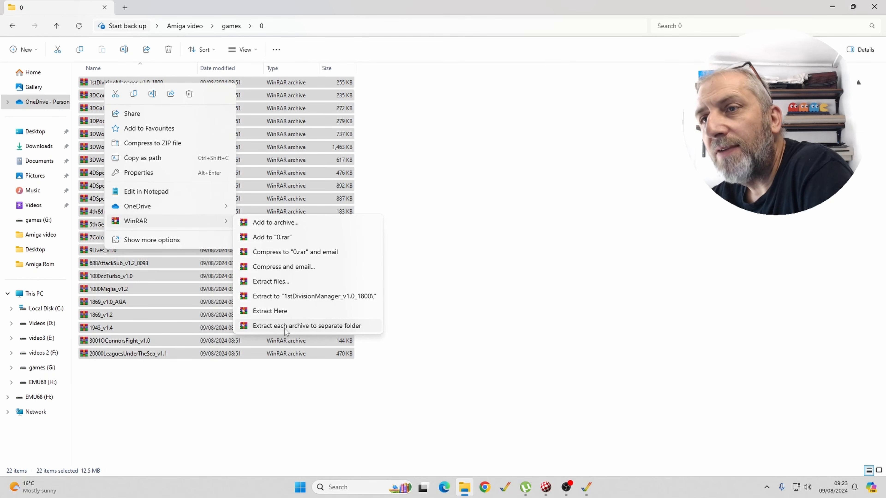
{"action": "left_click", "coordinate": [307, 326]}
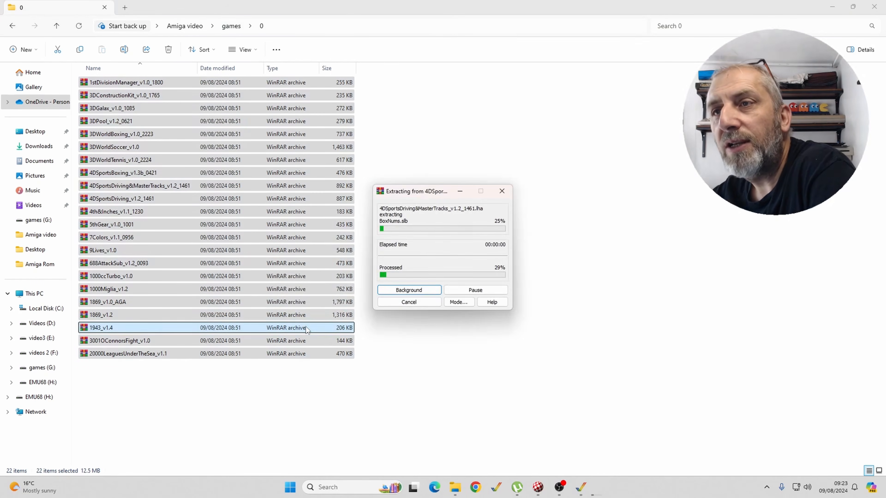
{"action": "left_click", "coordinate": [362, 310]}
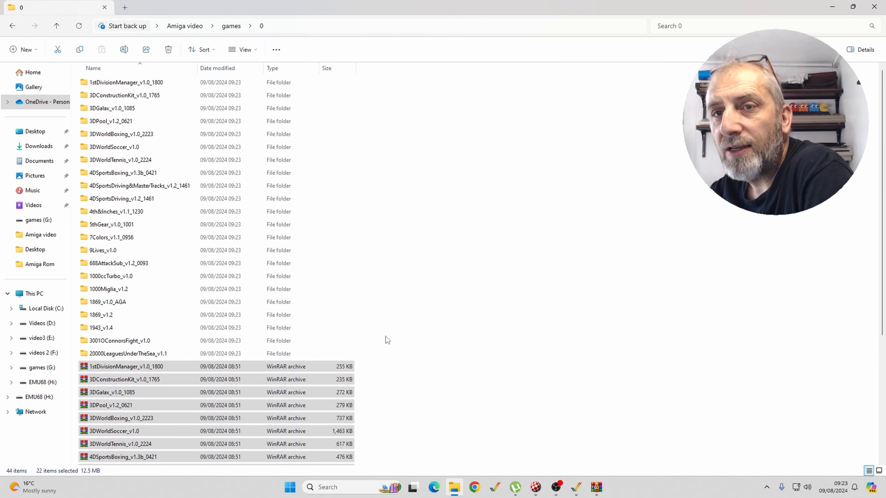
- Delete all the original WinRAR archives from folder 0 and check the contents of the extracted 1943_v1.4 folder
{"action": "scroll", "coordinate": [386, 337], "scroll_direction": "down", "scroll_amount": 5}
{"action": "right_click", "coordinate": [189, 303]}
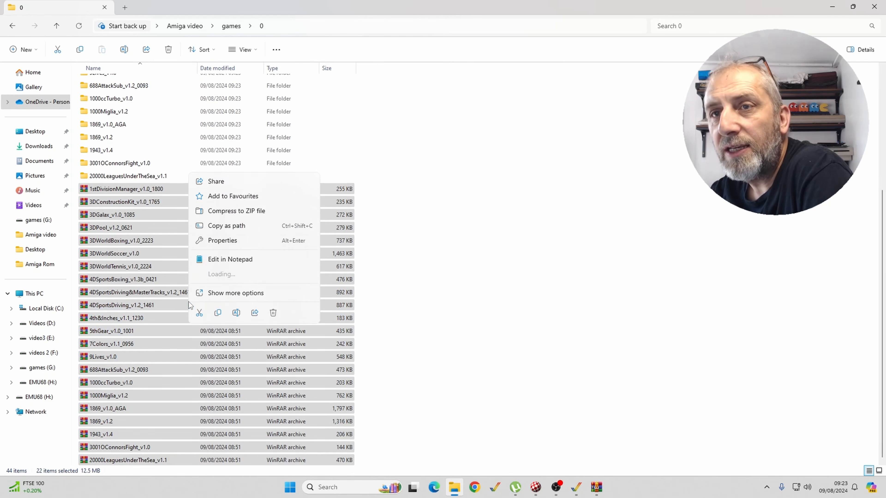
{"action": "left_click", "coordinate": [272, 314]}
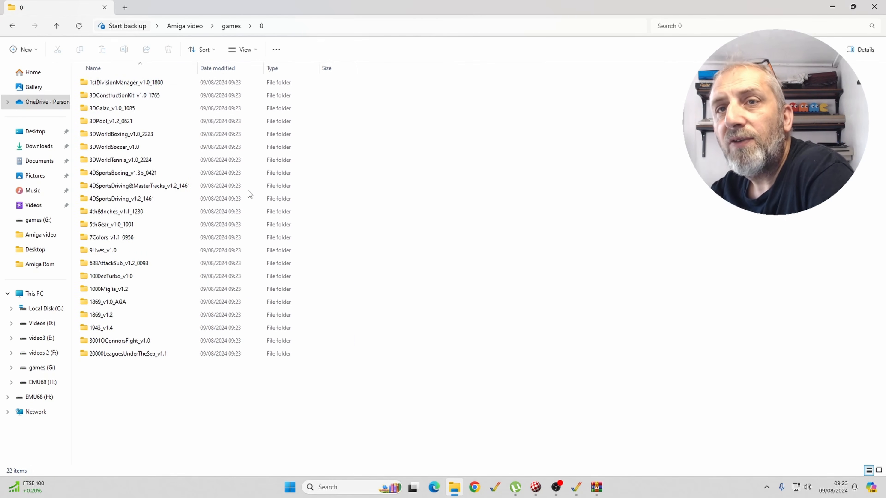
{"action": "double_click", "coordinate": [114, 328]}
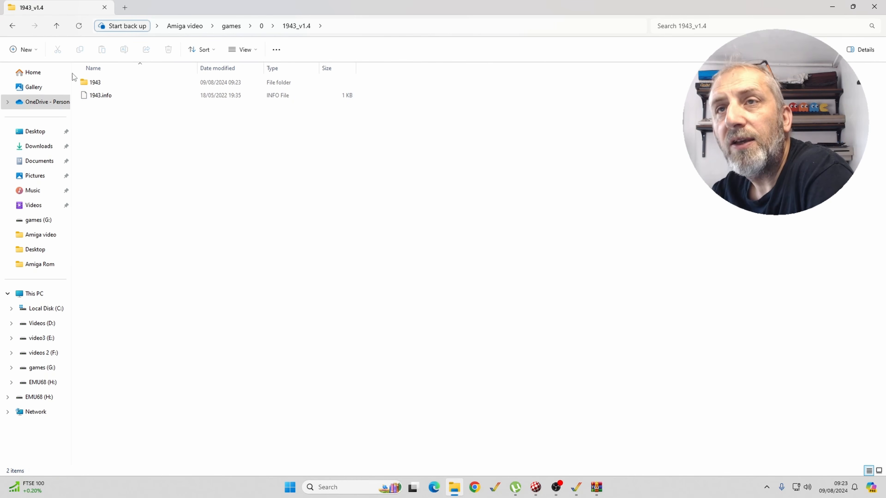
{"action": "left_click", "coordinate": [56, 26]}
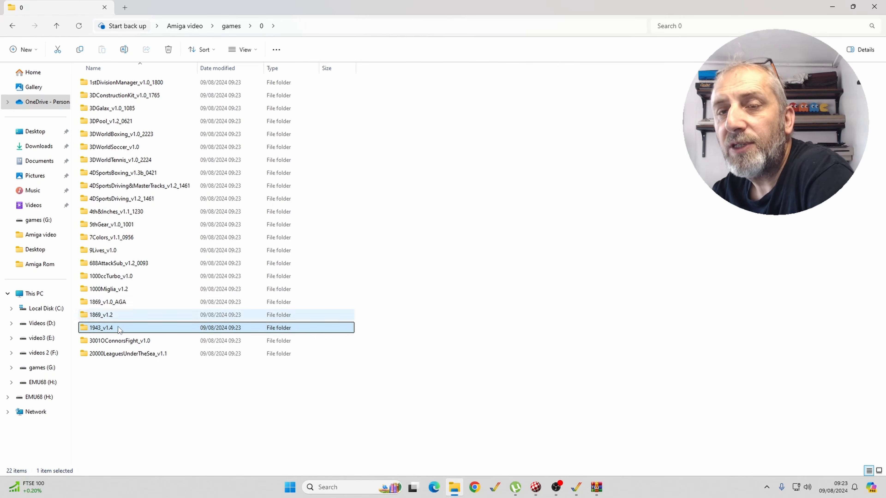
- Copy all the extracted game folders in folder 0
{"action": "left_click_drag", "start_coordinate": [152, 372], "coordinate": [88, 85]}
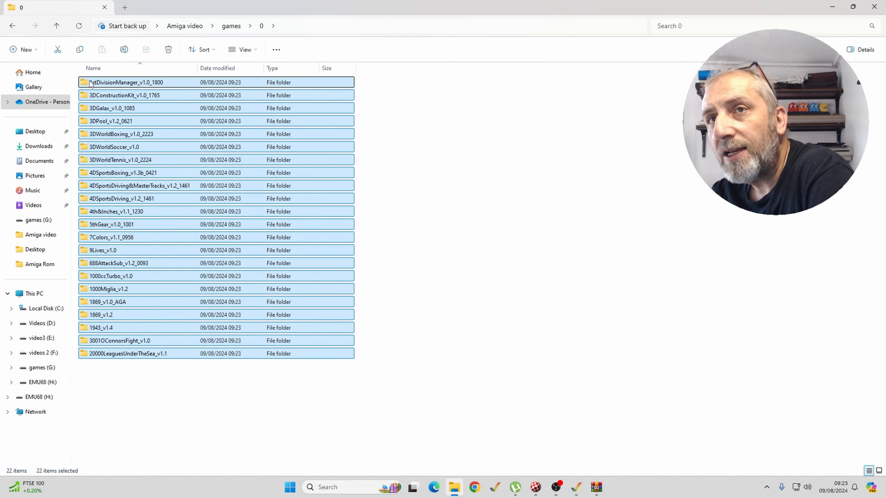
{"action": "right_click", "coordinate": [91, 84]}
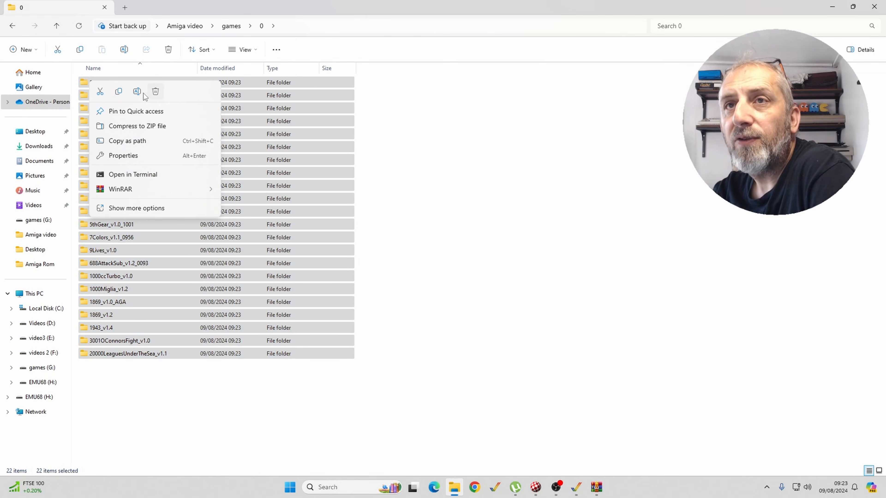
{"action": "left_click", "coordinate": [119, 91]}
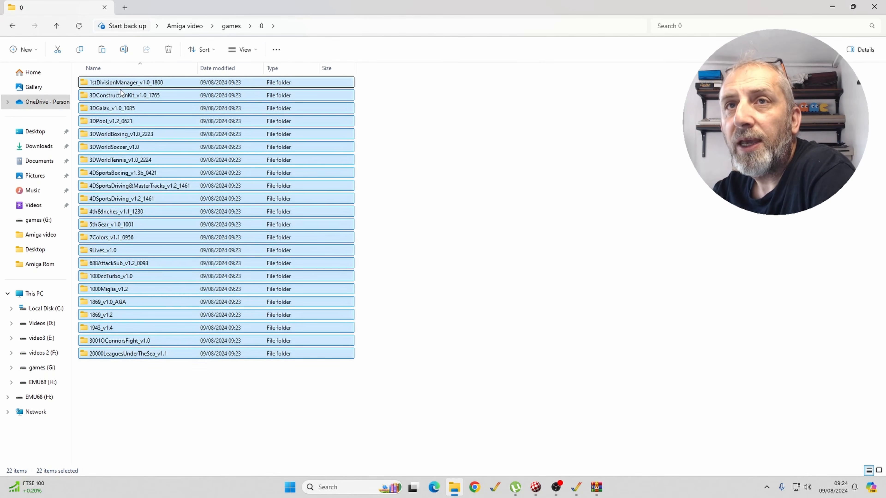
- Create a new folder named "games test" inside the Amiga video folder's Transfer folder
{"action": "left_click", "coordinate": [58, 26]}
{"action": "left_click", "coordinate": [58, 26]}
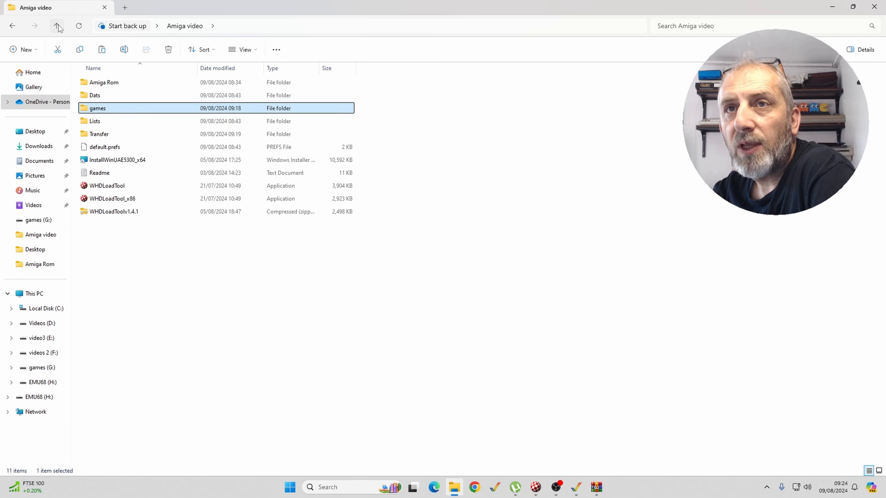
{"action": "double_click", "coordinate": [108, 130]}
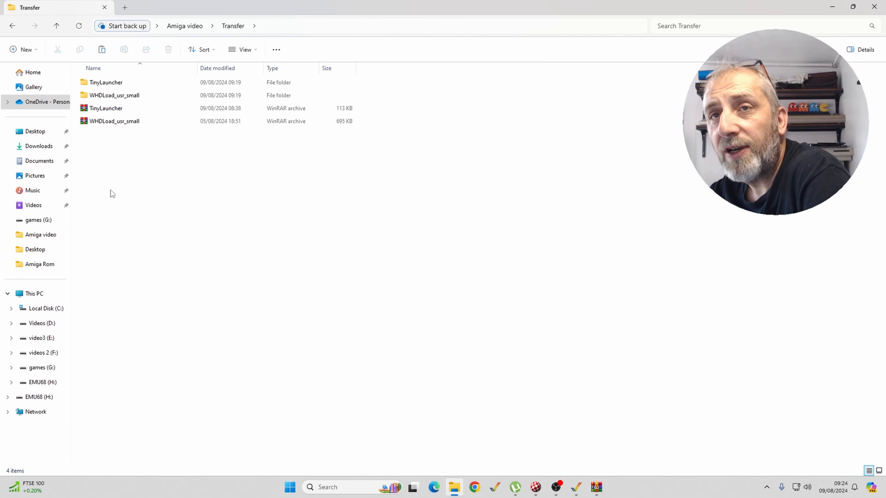
{"action": "right_click", "coordinate": [110, 192]}
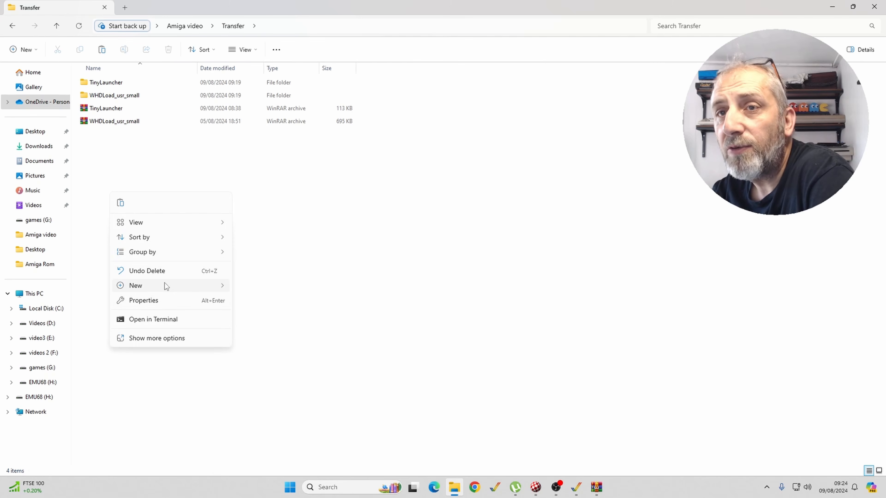
{"action": "mouse_move", "coordinate": [166, 286]}
{"action": "left_click", "coordinate": [259, 287]}
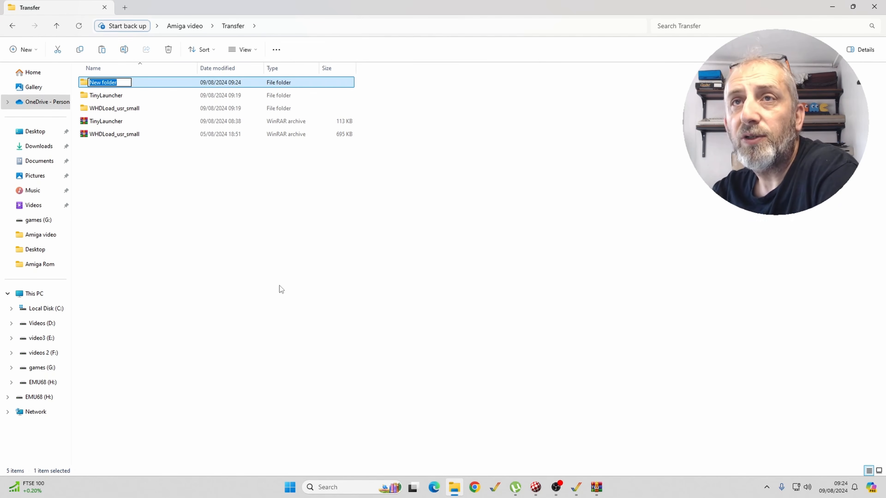
{"action": "key", "text": "BackSpace"}
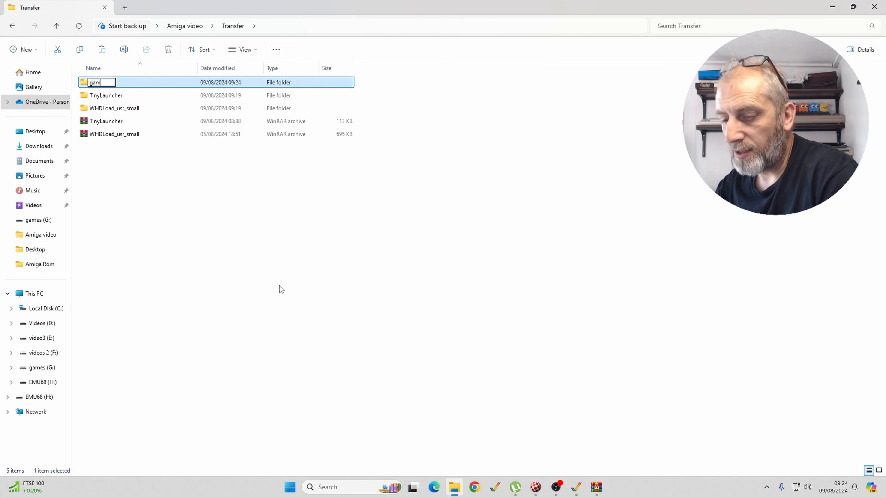
{"action": "key", "text": "Return"}
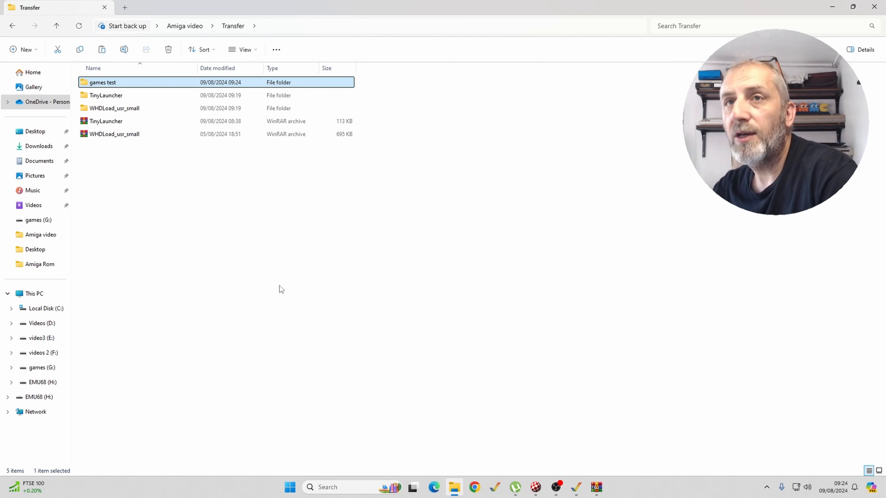
- Paste the copied game folders into the new games test folder
{"action": "double_click", "coordinate": [108, 82]}
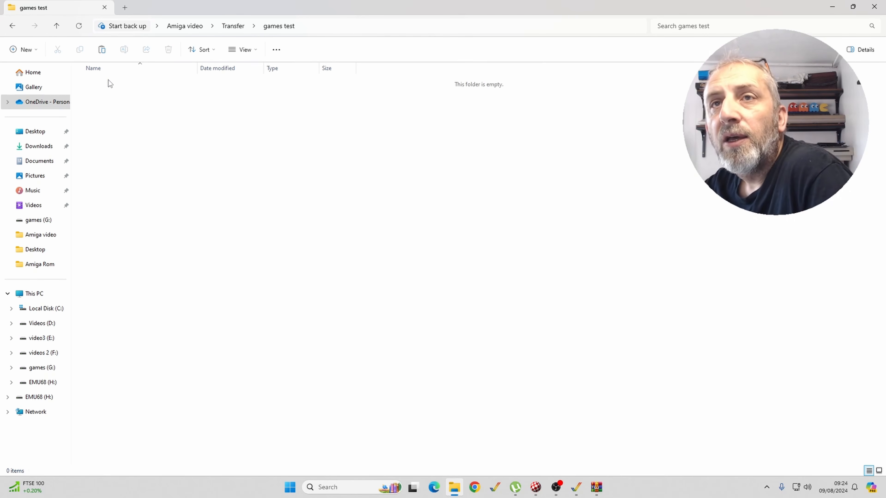
{"action": "right_click", "coordinate": [121, 199]}
{"action": "left_click", "coordinate": [121, 199]}
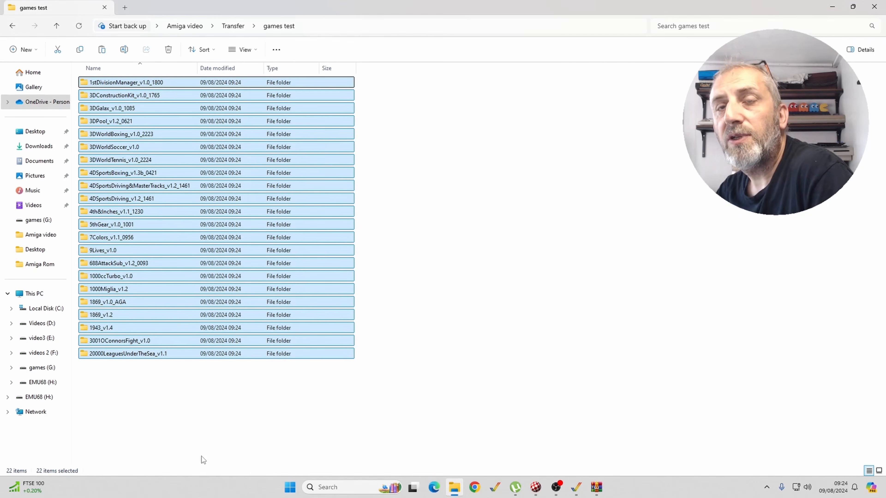
- Minimise the file window, dismiss the WinRAR diagnostic messages and return to WinUAE with the mouse captured
{"action": "left_click", "coordinate": [831, 5]}
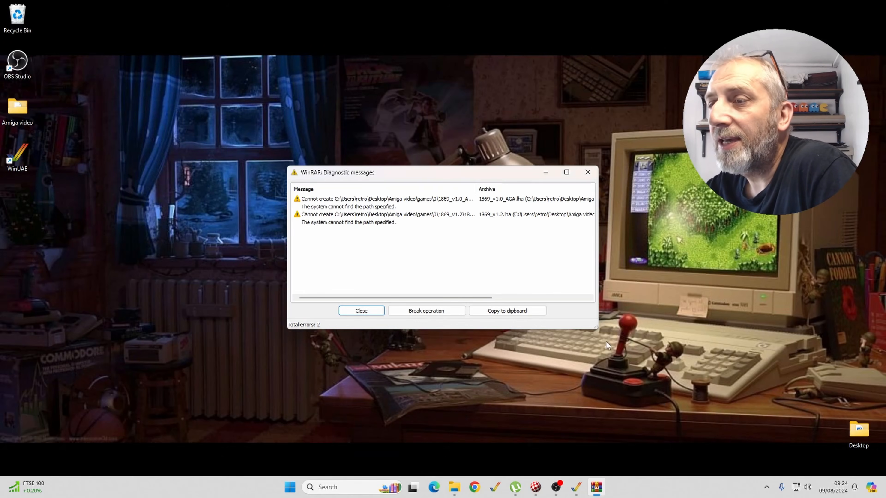
{"action": "left_click", "coordinate": [590, 174]}
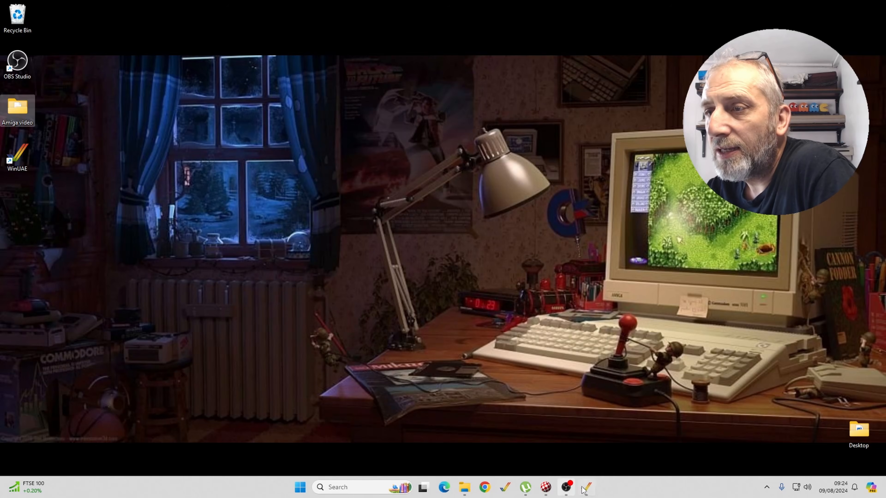
{"action": "left_click", "coordinate": [574, 447]}
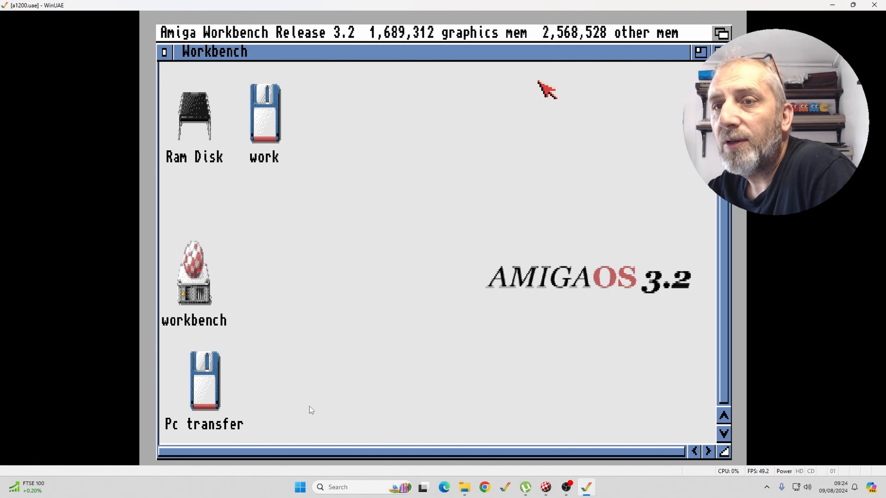
{"action": "left_click", "coordinate": [213, 399]}
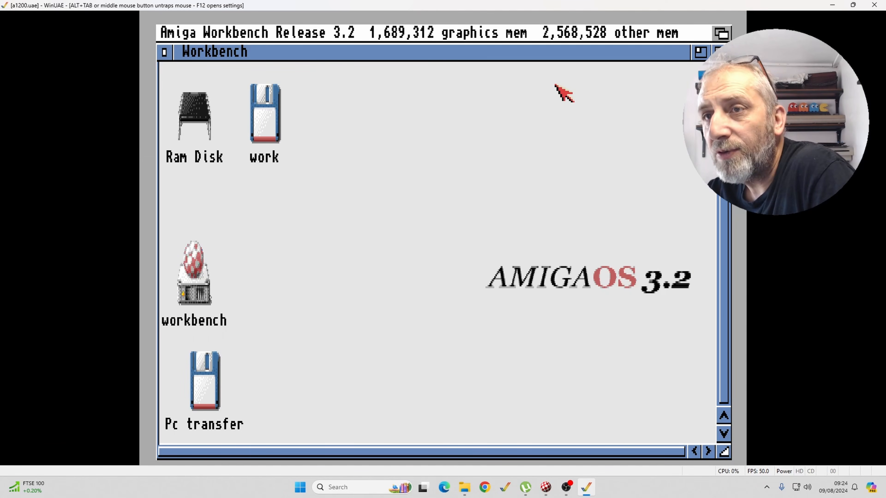
- Copy the games test drawer from the Pc transfer drive onto the work drive and close the Pc transfer window
{"action": "double_click", "coordinate": [204, 402]}
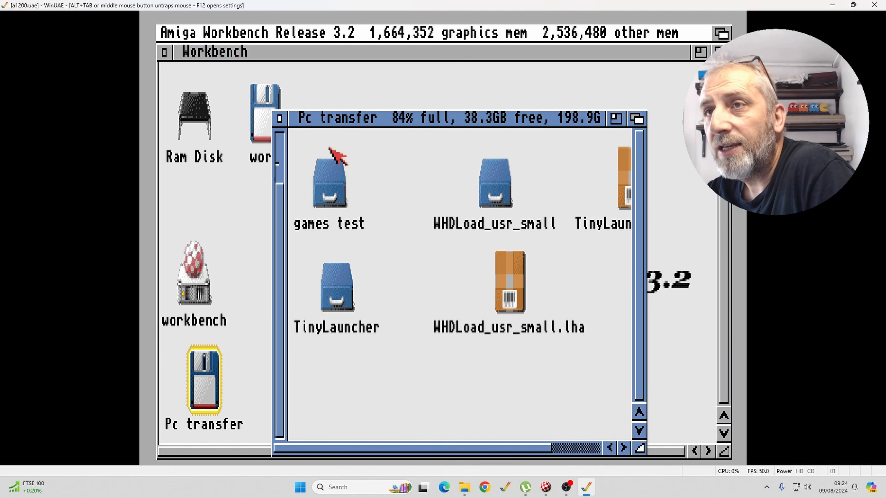
{"action": "left_click_drag", "start_coordinate": [362, 120], "coordinate": [445, 102]}
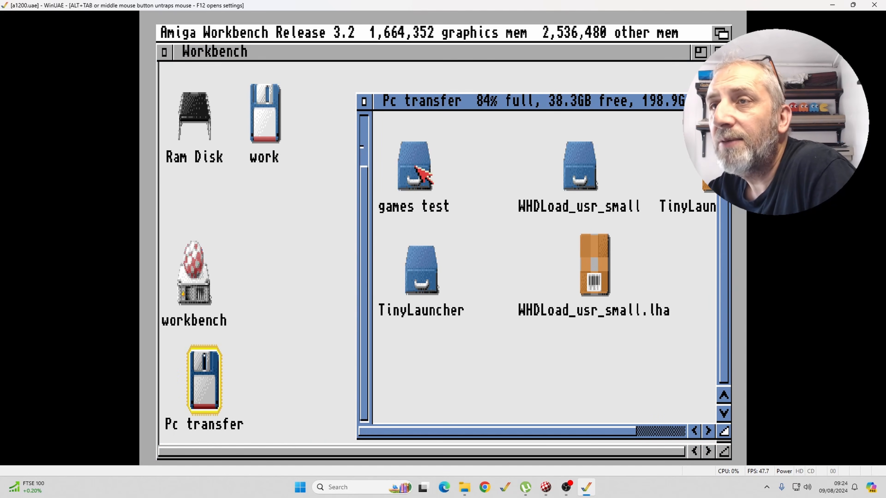
{"action": "left_click_drag", "start_coordinate": [415, 192], "coordinate": [269, 122]}
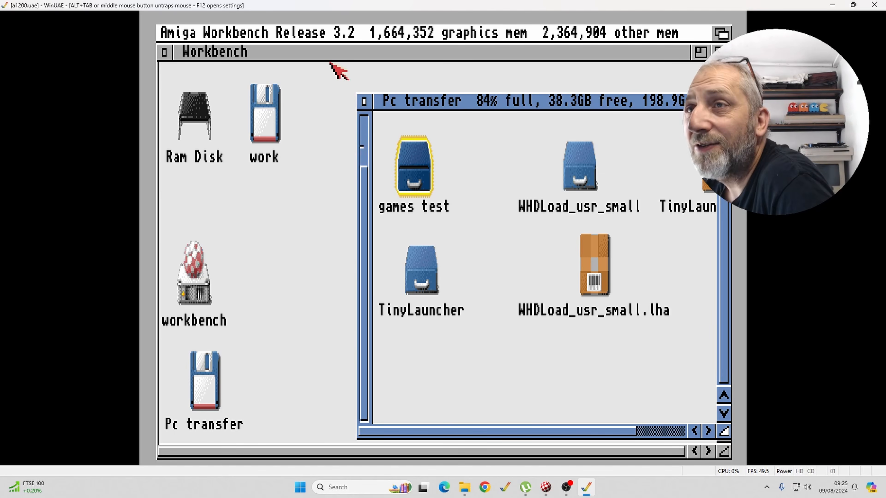
{"action": "left_click", "coordinate": [364, 102]}
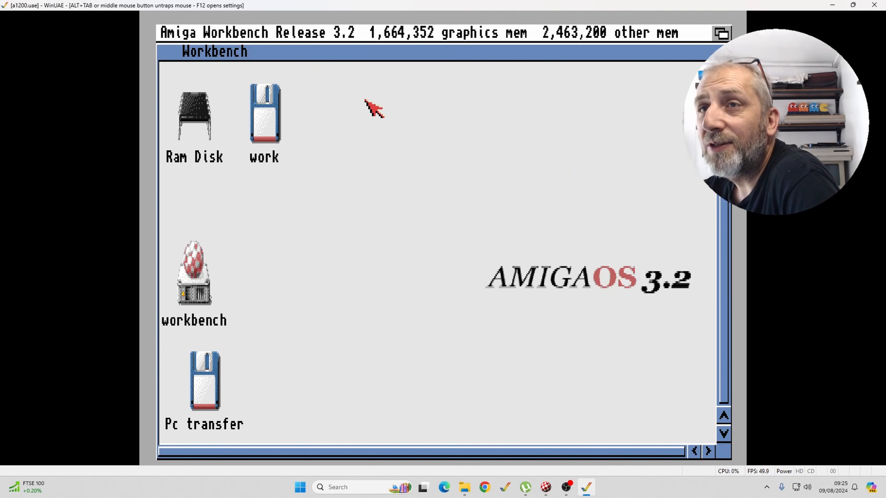
- Open the work drive, check the contents of its test drawer and close that drawer's window
{"action": "double_click", "coordinate": [260, 119]}
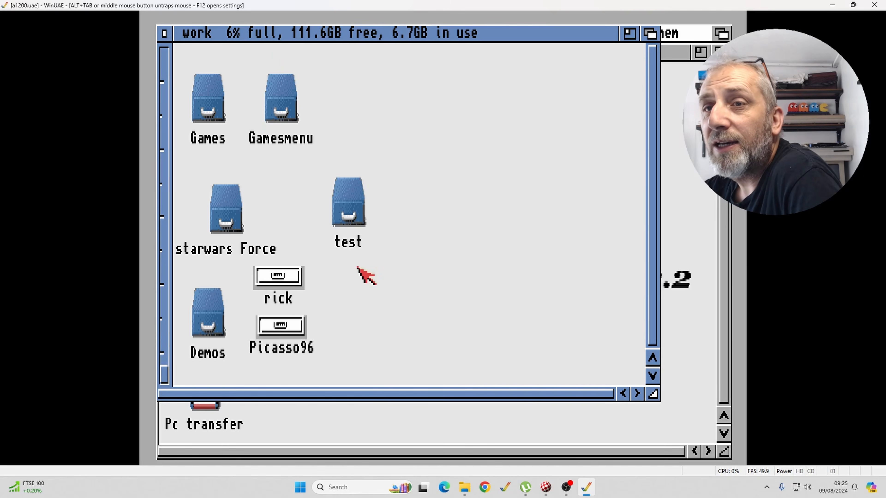
{"action": "scroll", "coordinate": [441, 293], "scroll_direction": "down", "scroll_amount": 3}
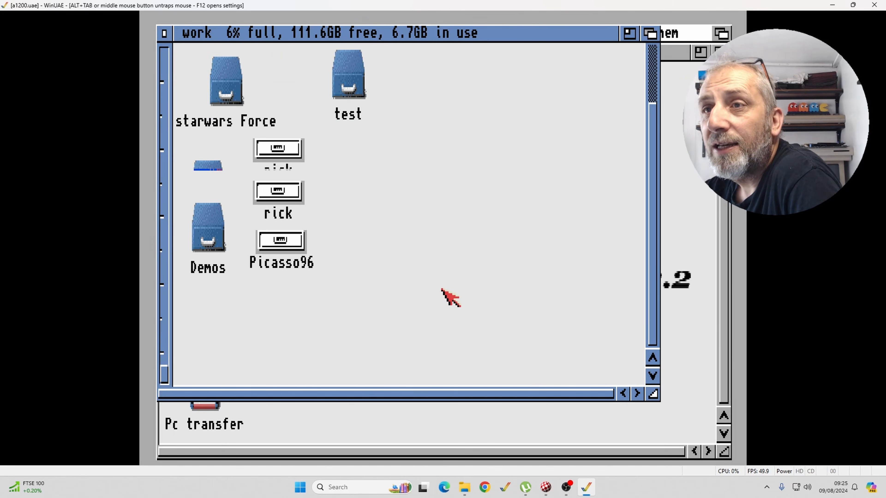
{"action": "scroll", "coordinate": [441, 293], "scroll_direction": "up", "scroll_amount": 3}
{"action": "right_click", "coordinate": [440, 127]}
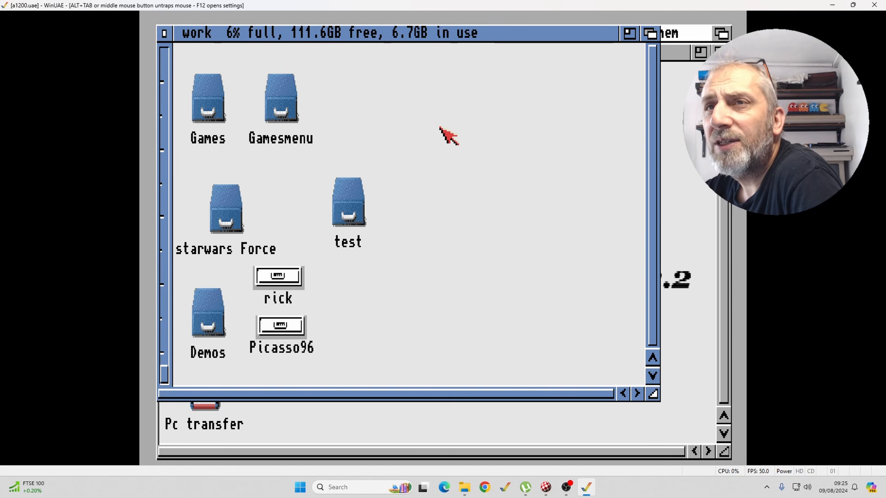
{"action": "double_click", "coordinate": [349, 215]}
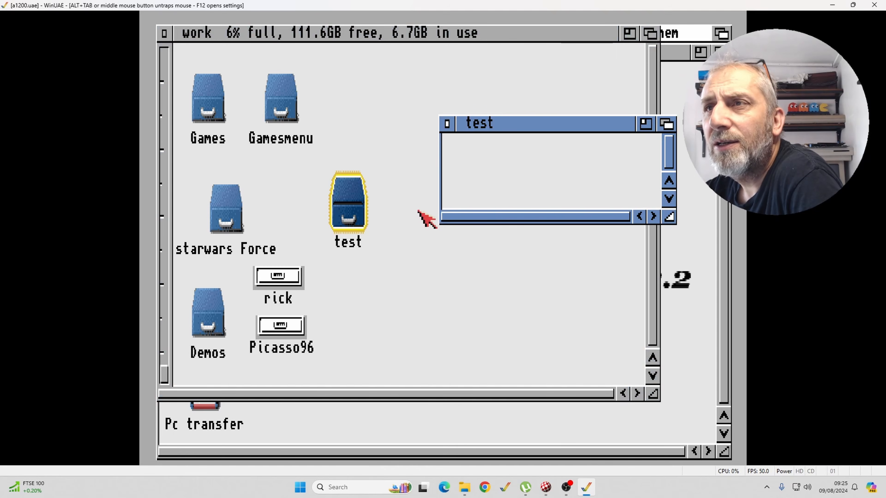
{"action": "right_click", "coordinate": [533, 149]}
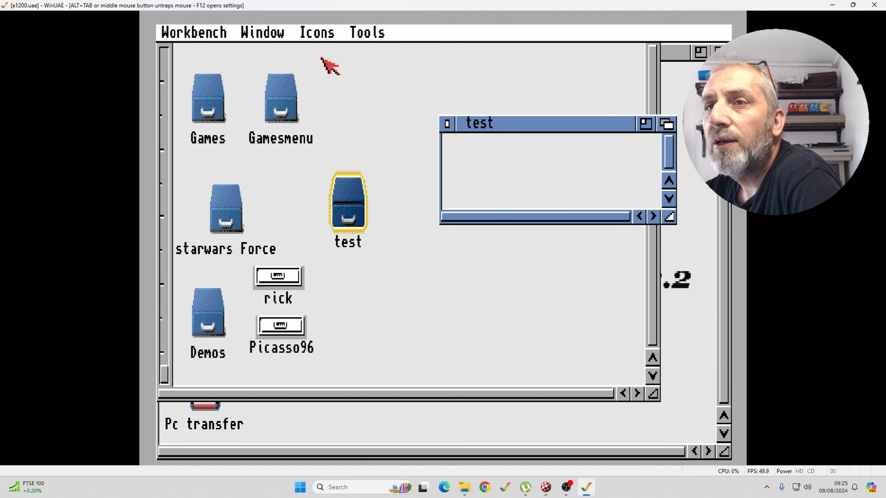
{"action": "left_click", "coordinate": [410, 123]}
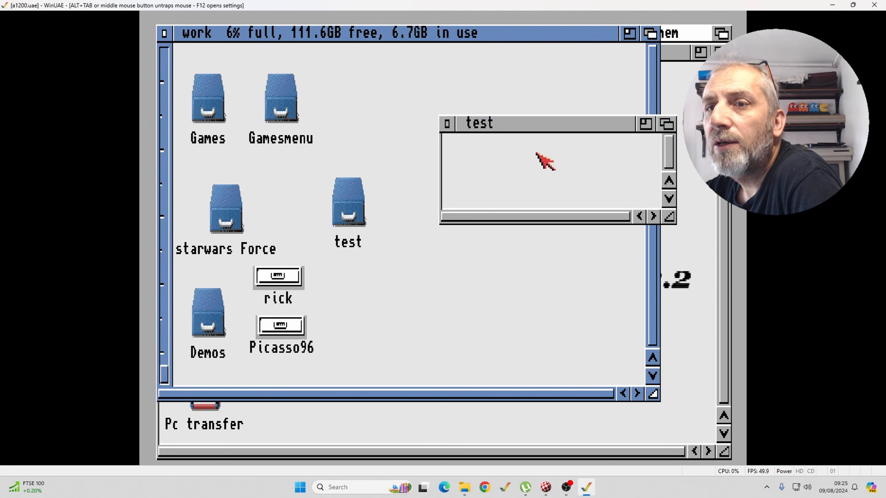
{"action": "left_click", "coordinate": [447, 123]}
- Set the work window to show all files instead of only icons
{"action": "right_click", "coordinate": [380, 109]}
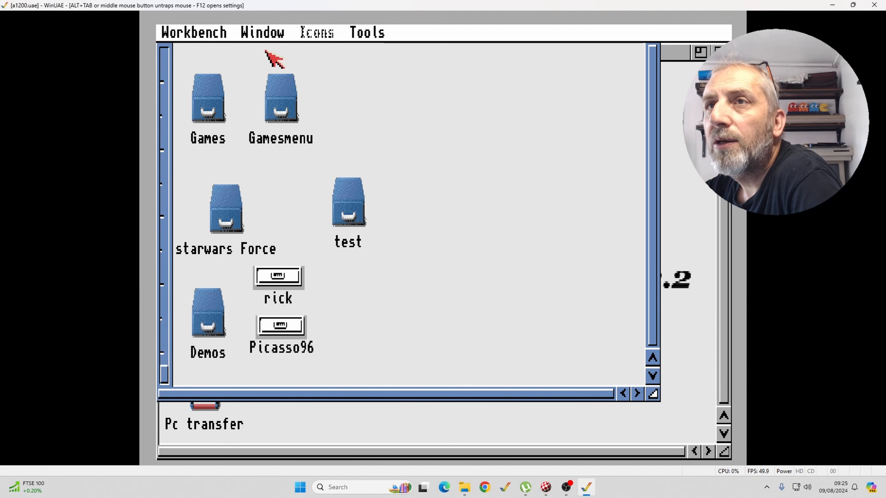
{"action": "mouse_move", "coordinate": [248, 34]}
{"action": "mouse_move", "coordinate": [302, 196]}
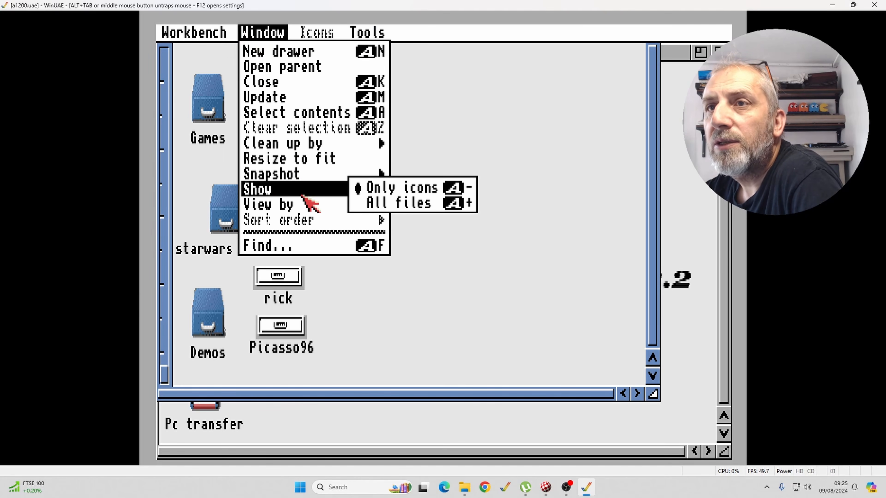
{"action": "right_click", "coordinate": [398, 203]}
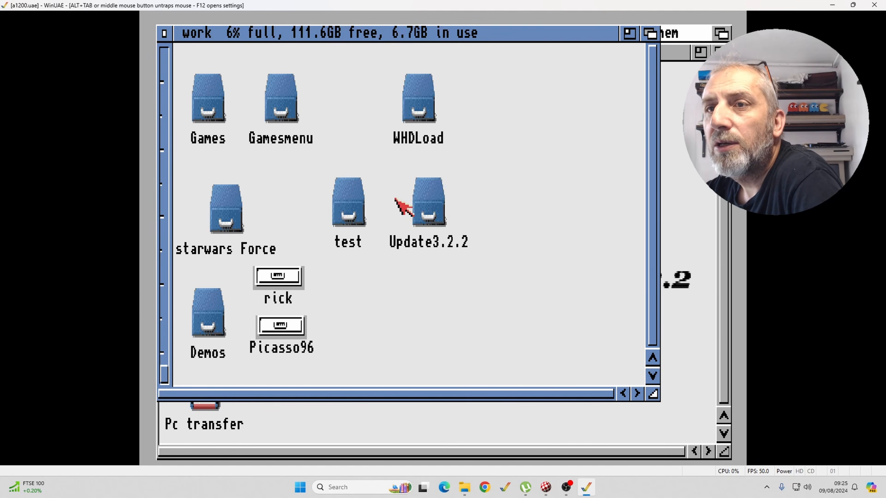
- Open the games test drawer on the work drive and enlarge its window to look through the copied game drawers
{"action": "left_click_drag", "start_coordinate": [508, 392], "coordinate": [589, 388]}
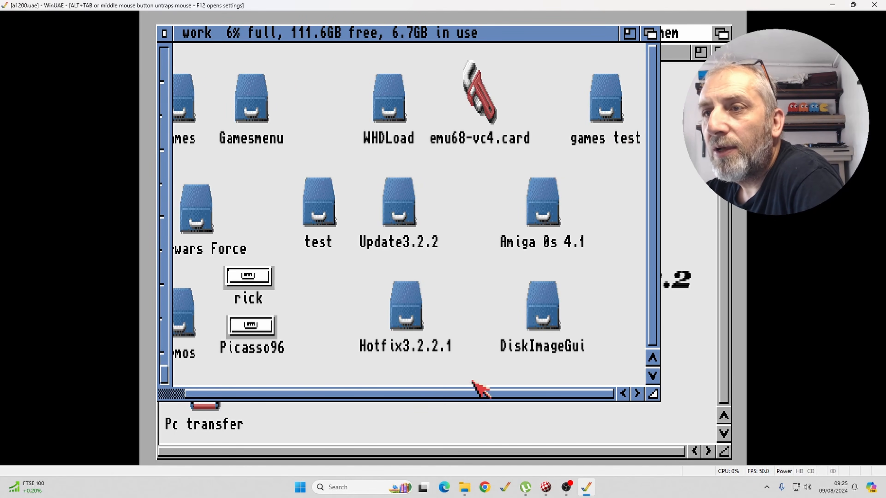
{"action": "left_click_drag", "start_coordinate": [472, 392], "coordinate": [502, 389]}
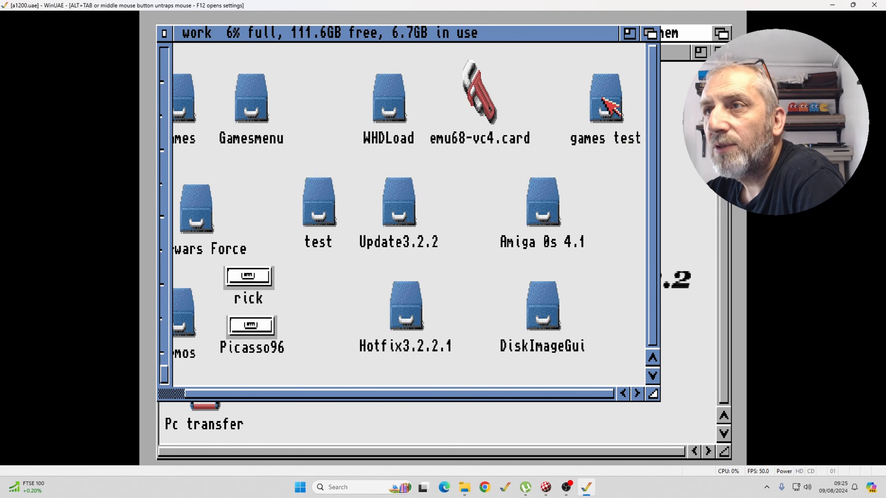
{"action": "double_click", "coordinate": [603, 100]}
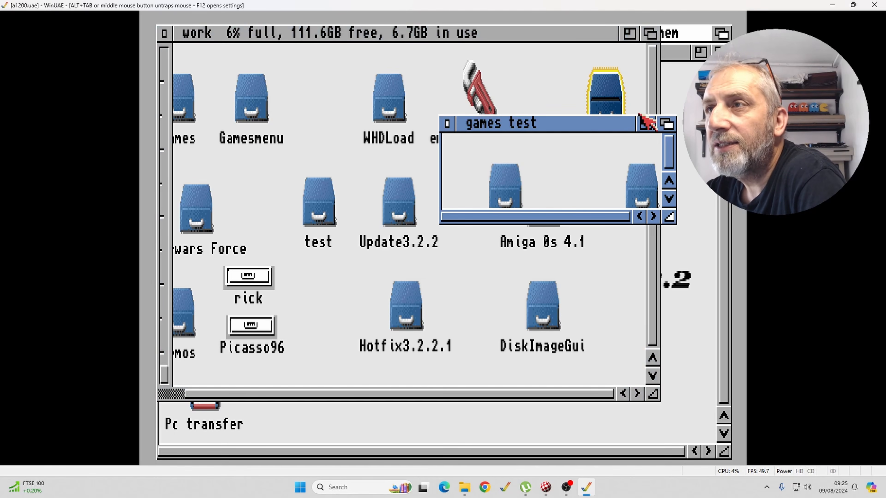
{"action": "left_click_drag", "start_coordinate": [669, 216], "coordinate": [710, 428]}
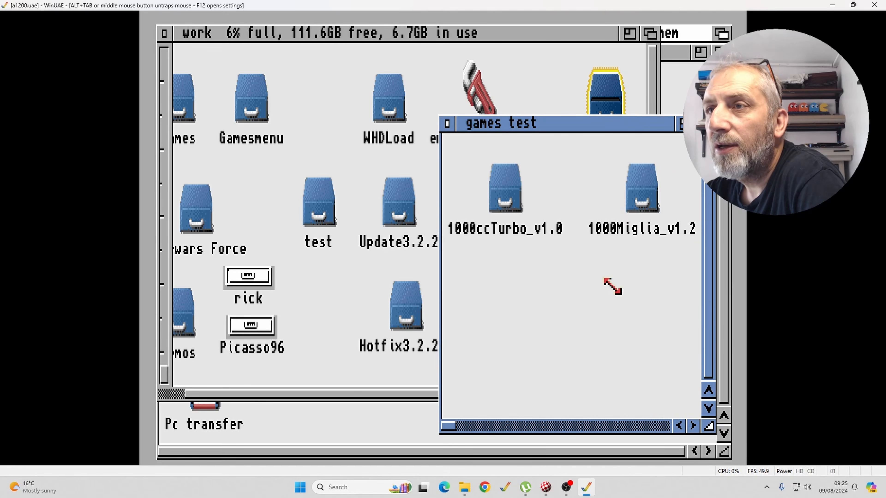
{"action": "left_click_drag", "start_coordinate": [453, 426], "coordinate": [475, 423]}
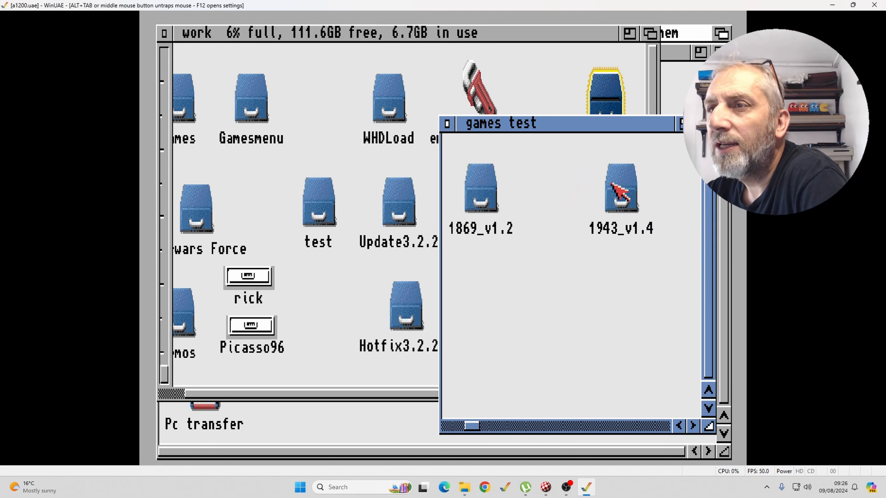
- Open the 1943_v1.4 drawer and the 1943 drawer inside it to inspect the game files
{"action": "double_click", "coordinate": [620, 189]}
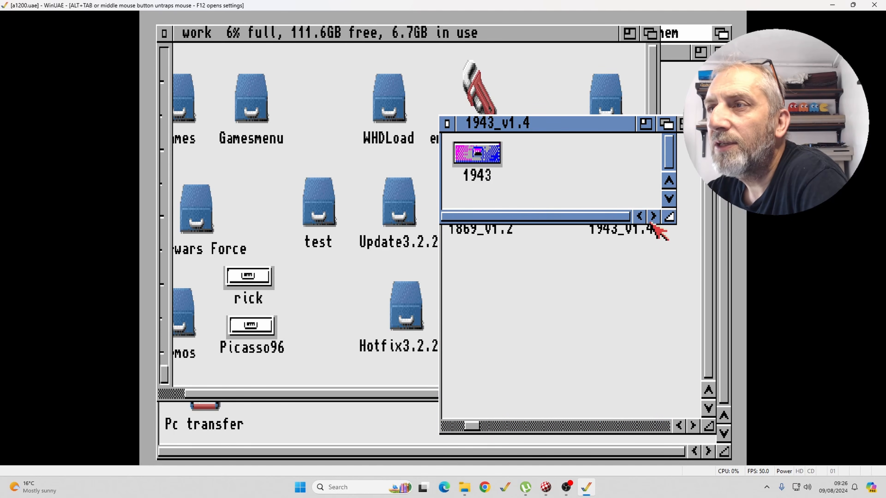
{"action": "left_click", "coordinate": [653, 216]}
{"action": "double_click", "coordinate": [472, 157]}
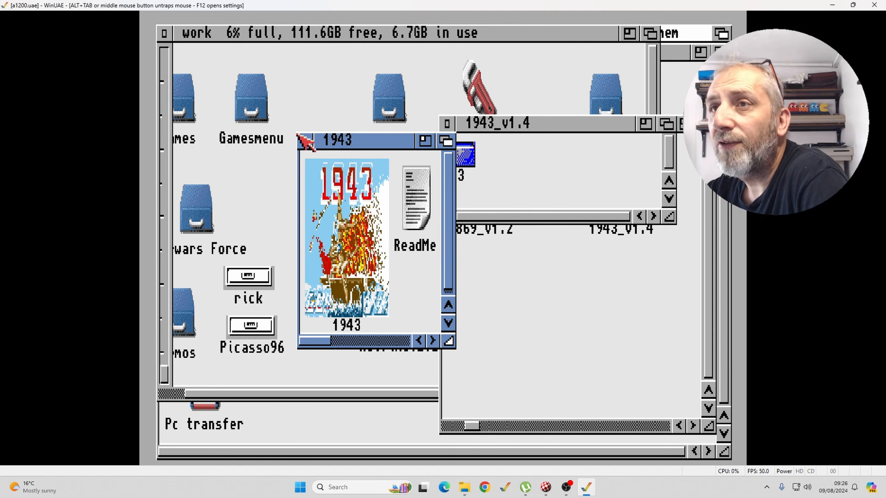
- Close the 1943, 1943_v1.4 and games test drawer windows
{"action": "left_click", "coordinate": [304, 140]}
{"action": "left_click", "coordinate": [447, 123]}
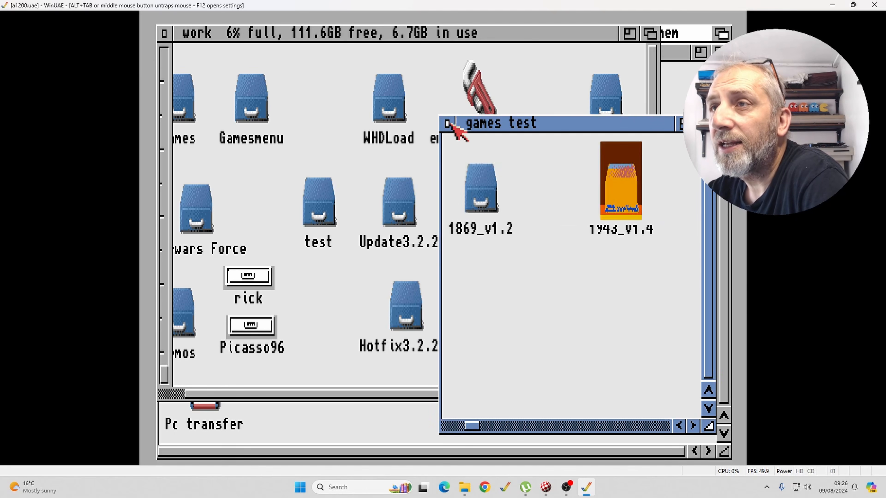
{"action": "left_click", "coordinate": [447, 123]}
{"action": "left_click", "coordinate": [577, 223]}
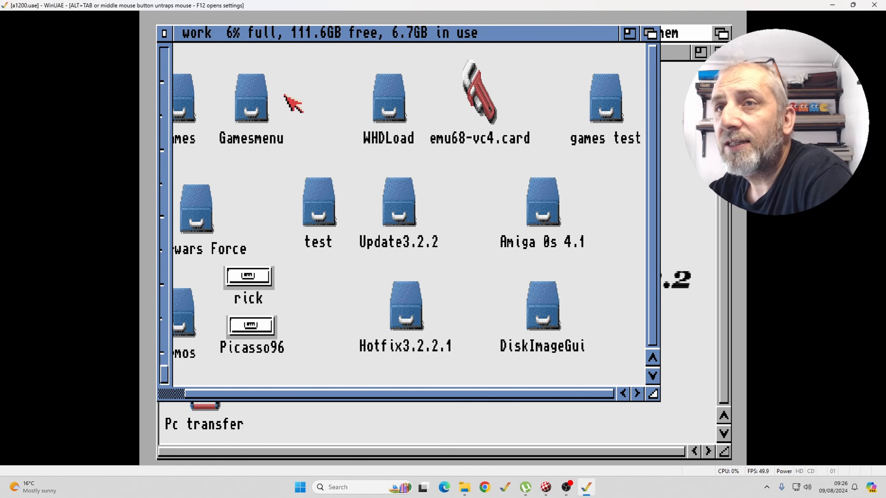
- Open the Gamesmenu drawer on the work drive, enlarge its window and run TinyLauncher.exe from it
{"action": "double_click", "coordinate": [241, 103]}
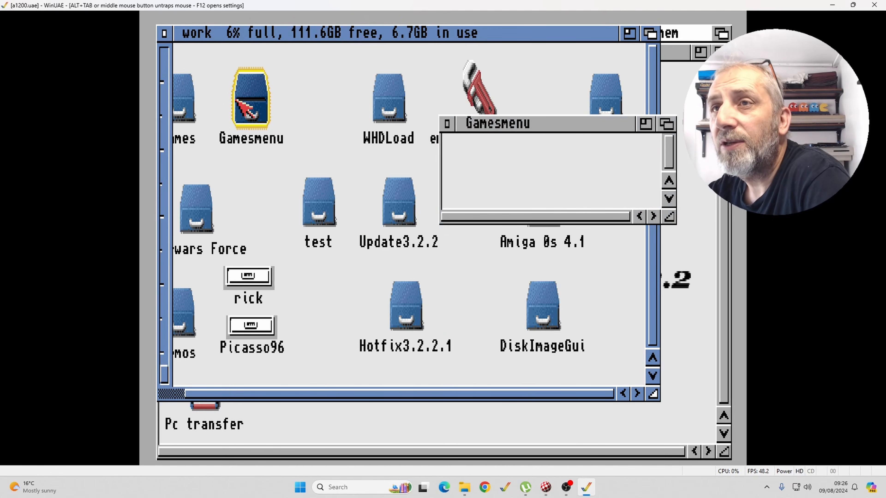
{"action": "left_click_drag", "start_coordinate": [668, 211], "coordinate": [725, 433]}
{"action": "double_click", "coordinate": [506, 196]}
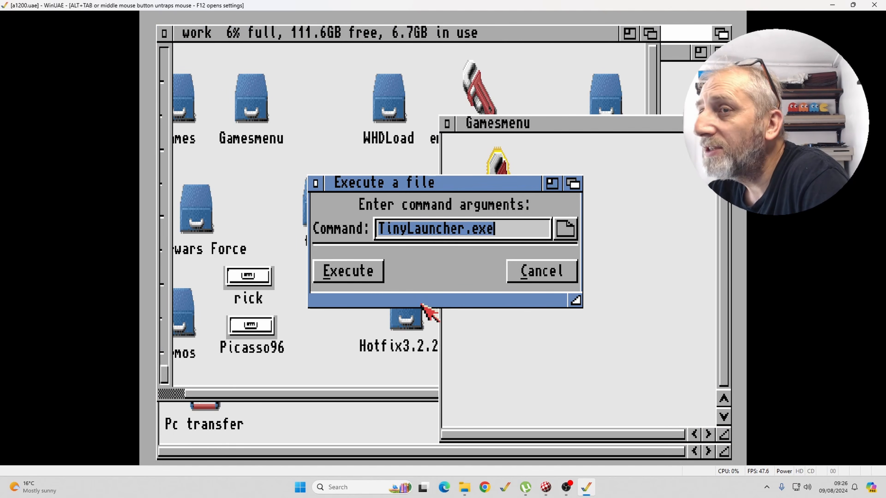
{"action": "left_click", "coordinate": [363, 271]}
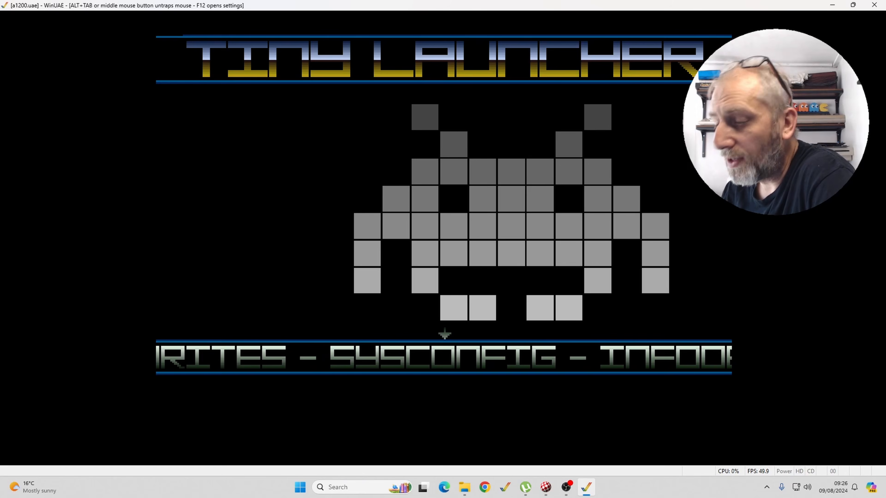
- In TinyLauncher's SysConfig, set games path #1 to "work:games test" and update the games list
{"action": "key", "text": "Return"}
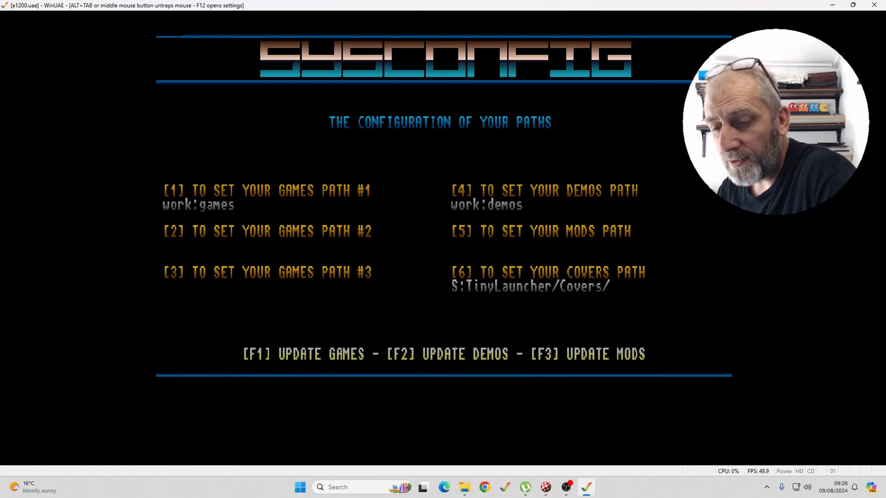
{"action": "key", "text": "1"}
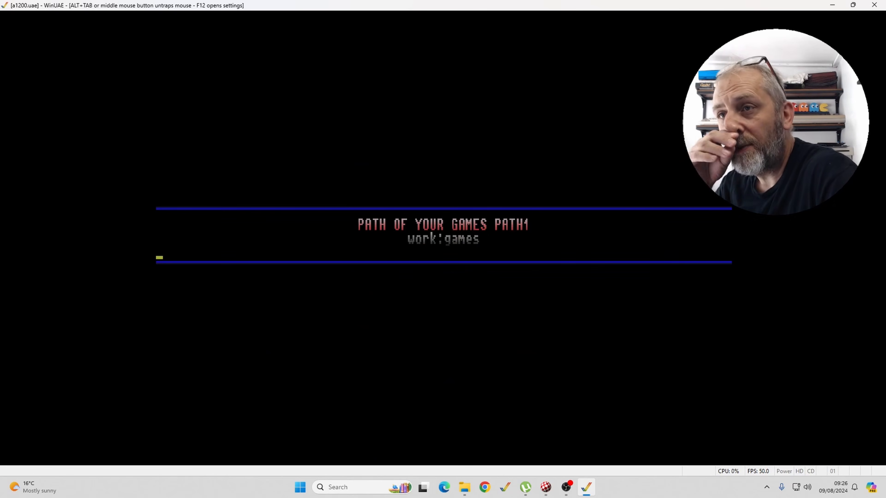
{"action": "type", "text": "wor"}
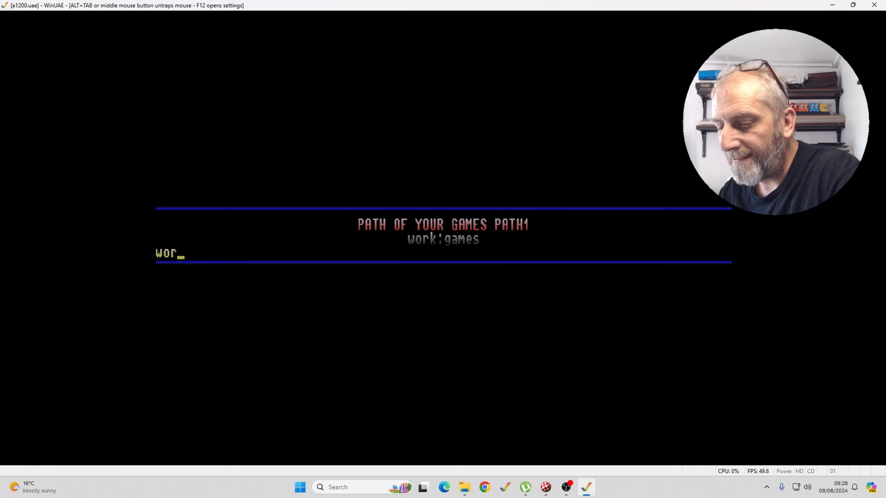
{"action": "type", "text": "k:"}
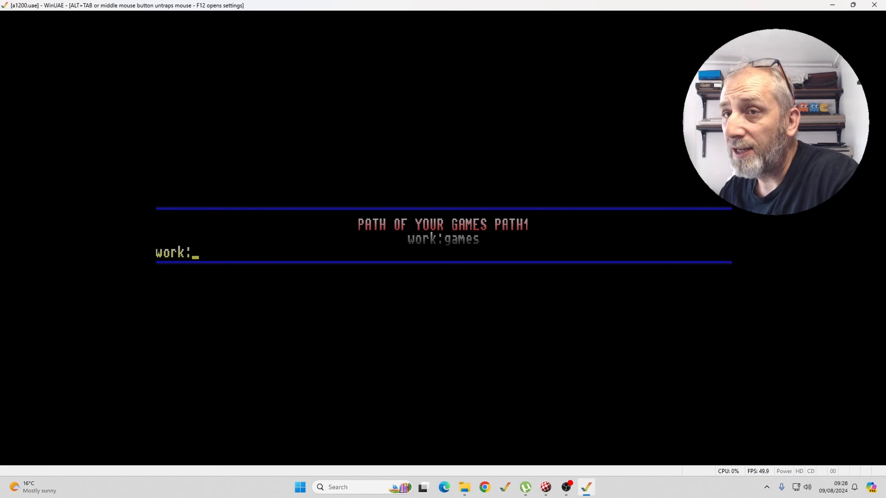
{"action": "type", "text": "games"}
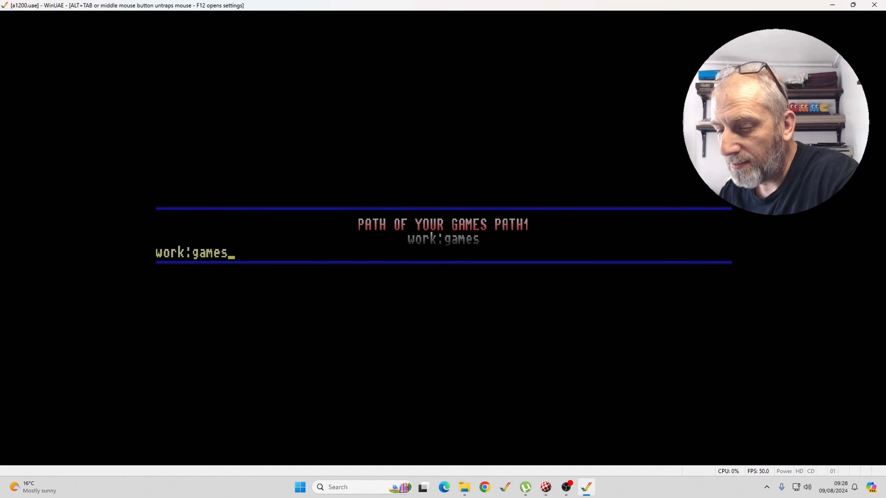
{"action": "type", "text": " test"}
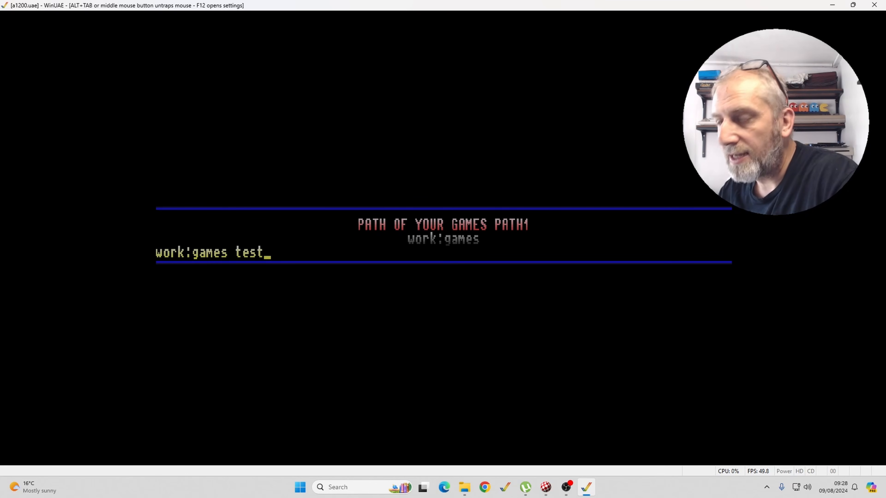
{"action": "key", "text": "Return"}
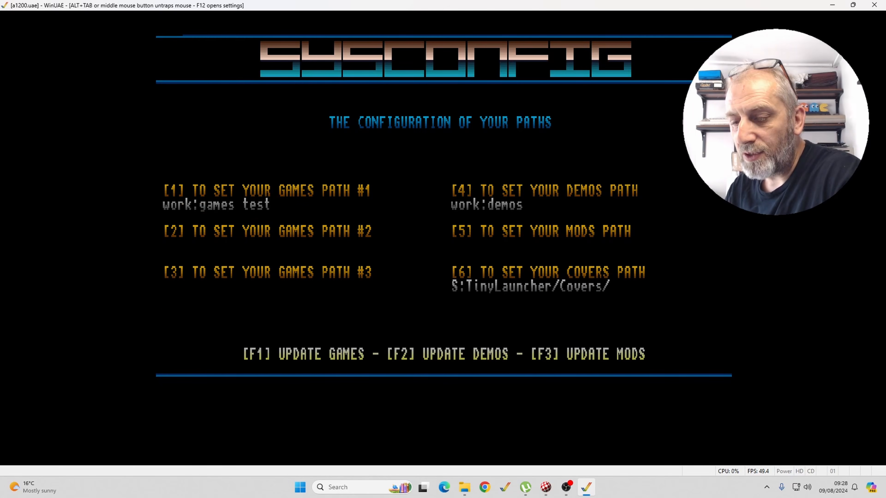
{"action": "key", "text": "F1"}
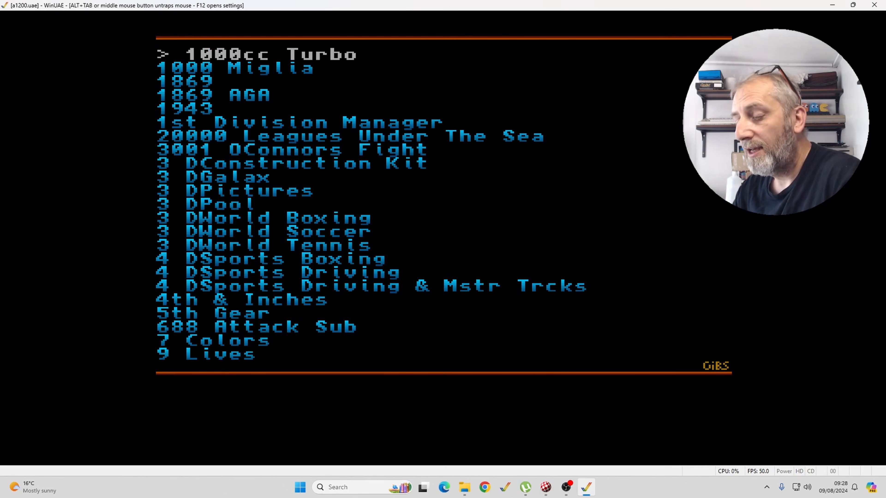
- Browse the TinyLauncher games list and launch 1943
{"action": "key", "text": "Down"}
{"action": "key", "text": "Down"}
{"action": "key", "text": "Down"}
{"action": "key", "text": "Down"}
{"action": "key", "text": "Down"}
{"action": "key", "text": "Down"}
{"action": "key", "text": "Down"}
{"action": "key", "text": "Down"}
{"action": "key", "text": "Down"}
{"action": "key", "text": "Down"}
{"action": "key", "text": "Down"}
{"action": "key", "text": "Down"}
{"action": "key", "text": "Down"}
{"action": "key", "text": "Down"}
{"action": "key", "text": "Down"}
{"action": "key", "text": "Down"}
{"action": "key", "text": "Down"}
{"action": "key", "text": "Down"}
{"action": "key", "text": "Down"}
{"action": "key", "text": "Down"}
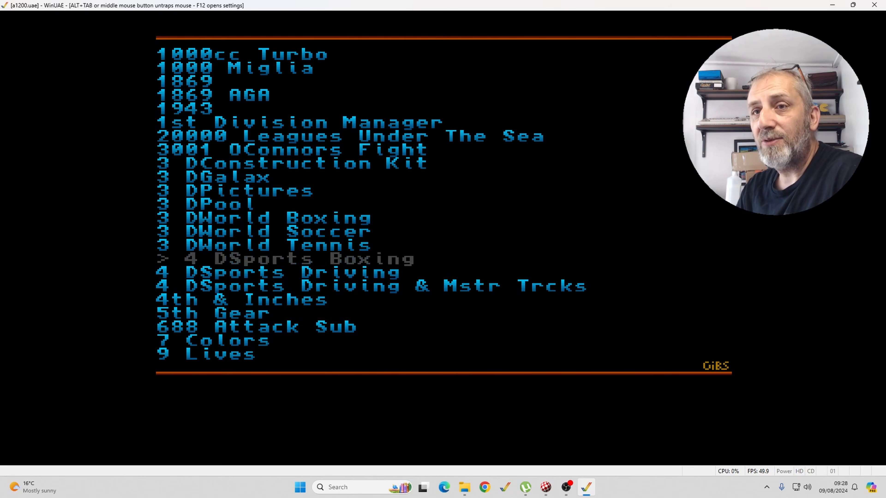
{"action": "key", "text": "Up"}
{"action": "key", "text": "Up"}
{"action": "key", "text": "Up"}
{"action": "key", "text": "Up"}
{"action": "key", "text": "Up"}
{"action": "key", "text": "Up"}
{"action": "key", "text": "Up"}
{"action": "key", "text": "Up"}
{"action": "key", "text": "Up"}
{"action": "key", "text": "Up"}
{"action": "key", "text": "Up"}
{"action": "key", "text": "Up"}
{"action": "key", "text": "Up"}
{"action": "key", "text": "Up"}
{"action": "key", "text": "Up"}
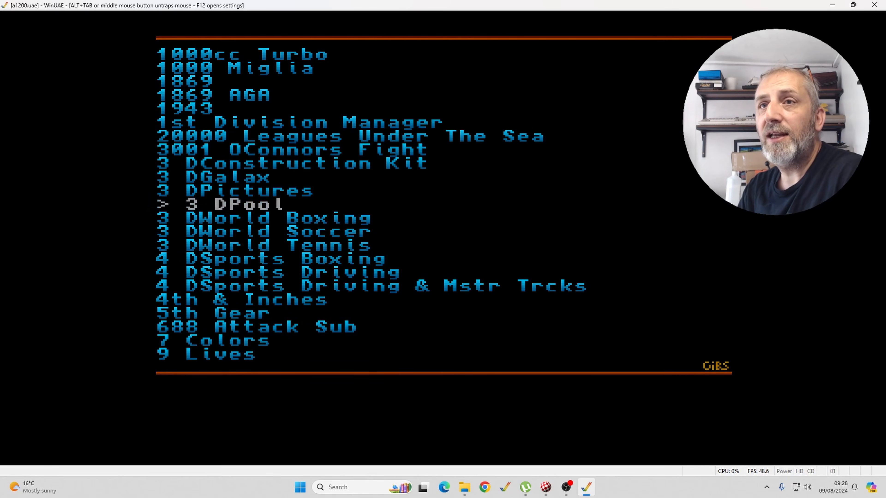
{"action": "key", "text": "Up"}
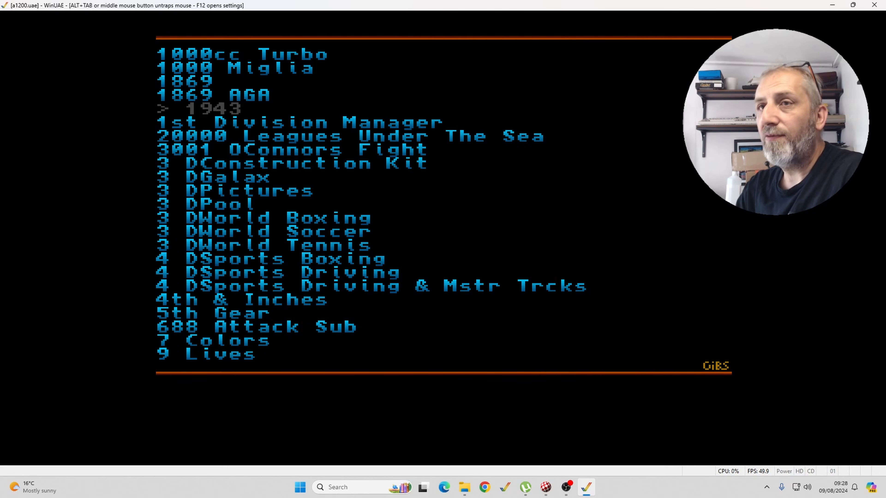
{"action": "key", "text": "Return"}
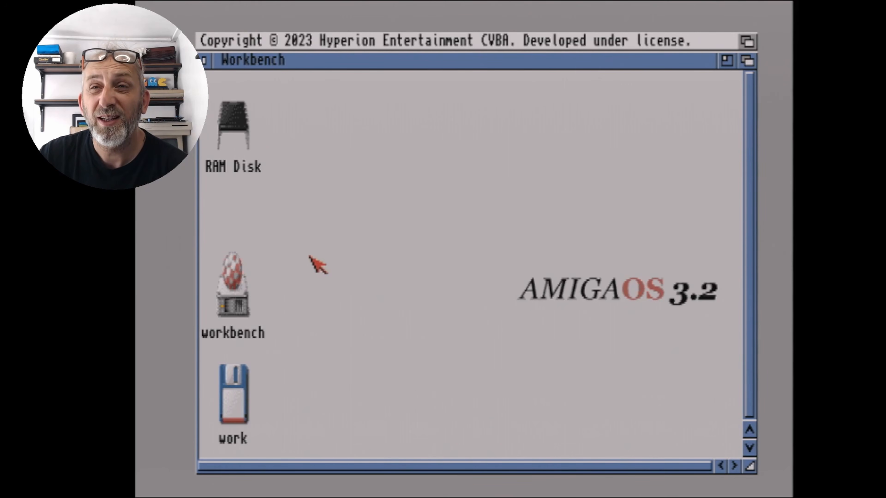
- Open the work drive from the Workbench desktop, enlarge its window and open the Gamesmenu drawer
{"action": "double_click", "coordinate": [238, 396]}
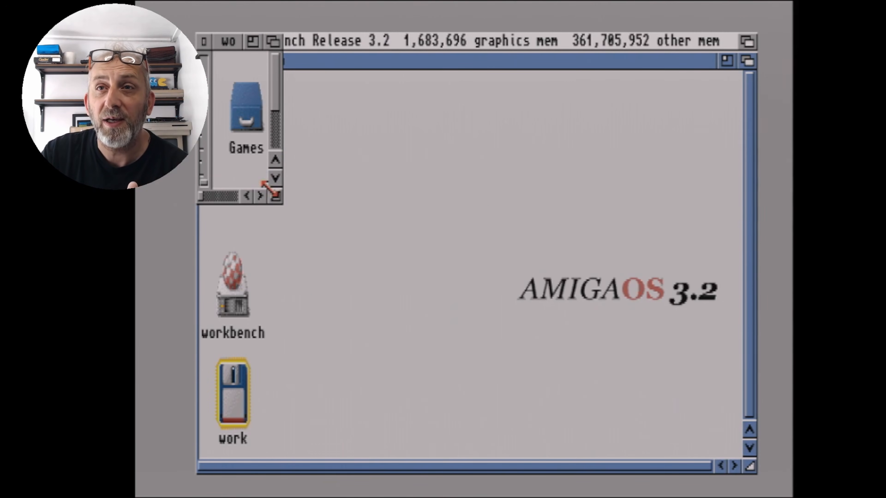
{"action": "left_click_drag", "start_coordinate": [269, 189], "coordinate": [698, 376]}
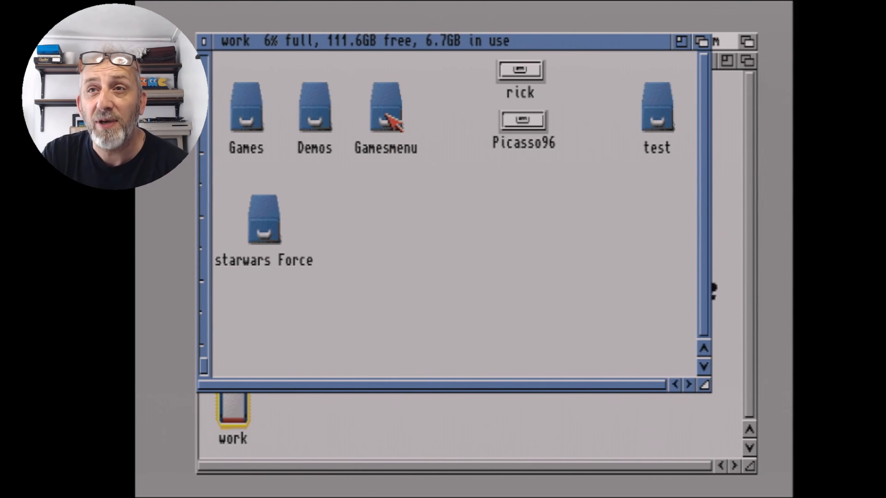
{"action": "double_click", "coordinate": [394, 120]}
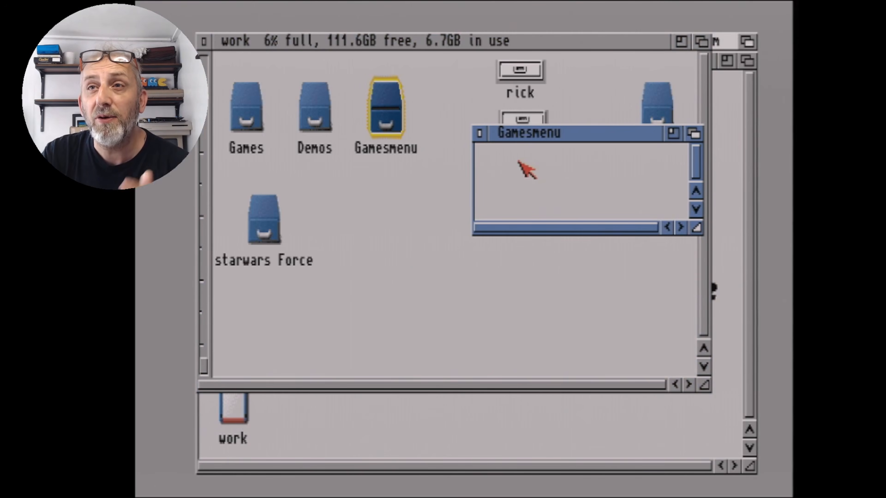
- Set the Gamesmenu window to show all files instead of only icons
{"action": "right_click", "coordinate": [523, 166]}
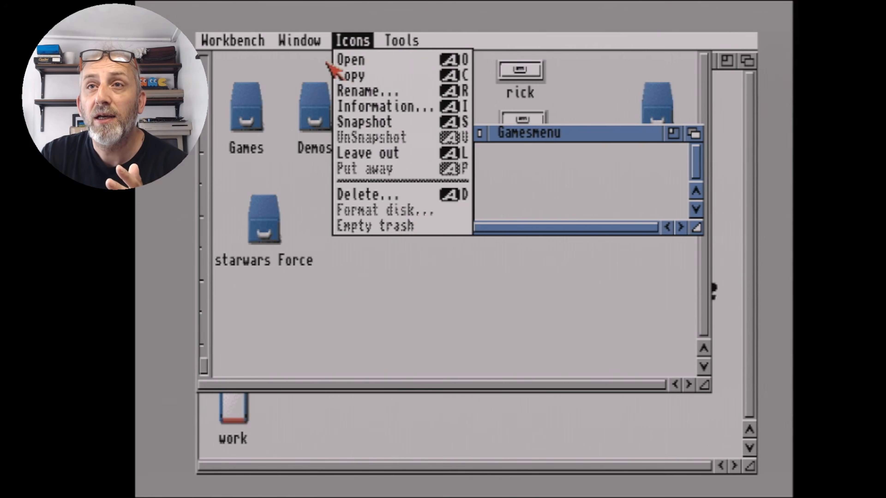
{"action": "mouse_move", "coordinate": [321, 49]}
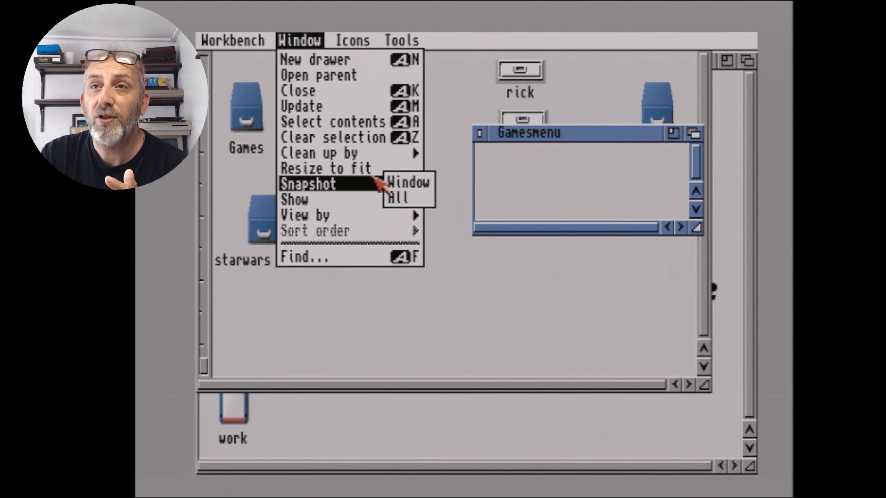
{"action": "mouse_move", "coordinate": [384, 199]}
{"action": "left_click", "coordinate": [410, 213]}
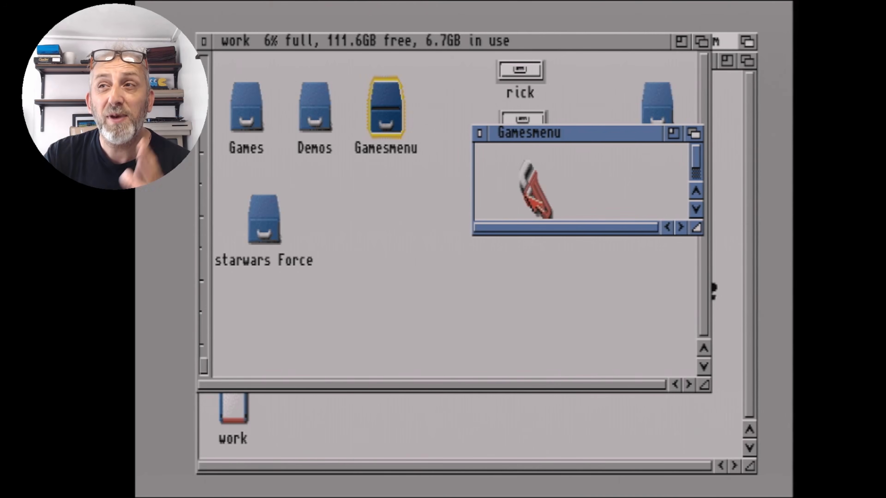
- Run TinyLauncher.exe from the Gamesmenu drawer without extra command arguments
{"action": "left_click", "coordinate": [527, 196]}
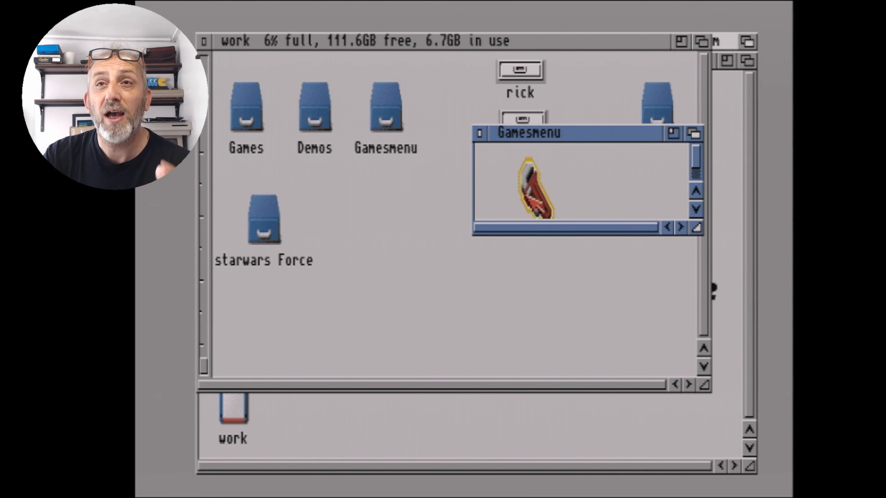
{"action": "key", "text": "super+e"}
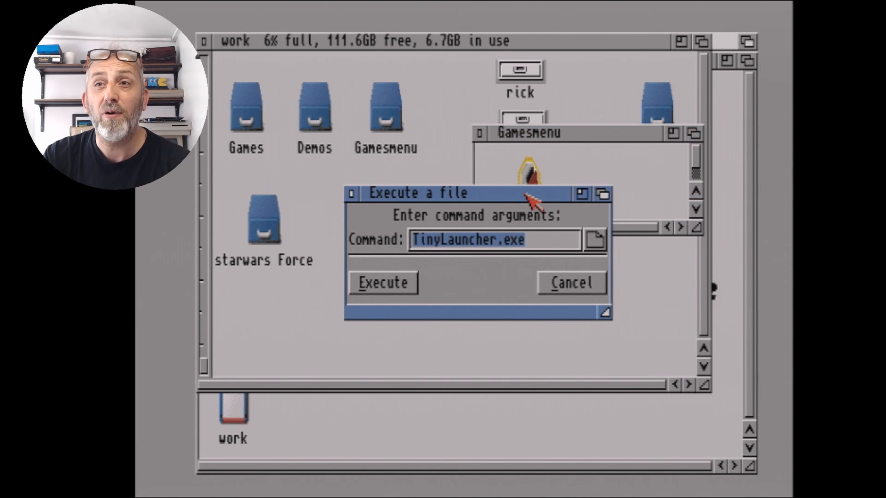
{"action": "left_click", "coordinate": [377, 283]}
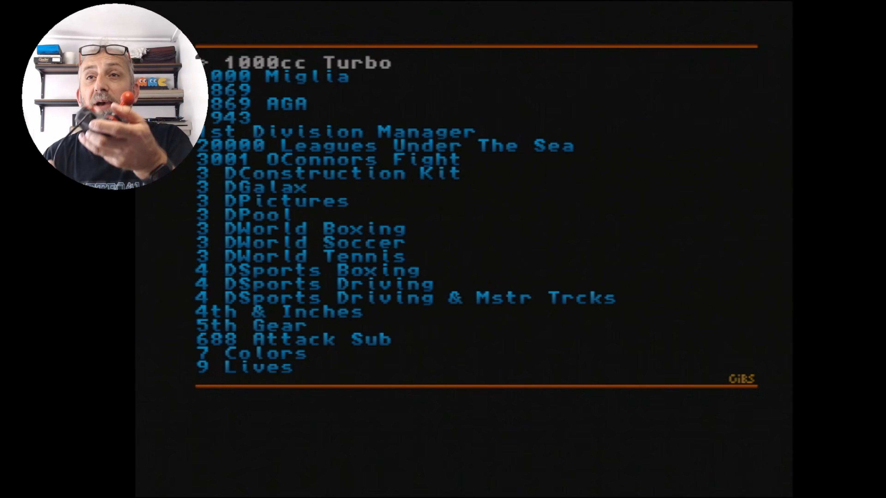
- Select 1943 in the TinyLauncher games list
{"action": "key", "text": "Down"}
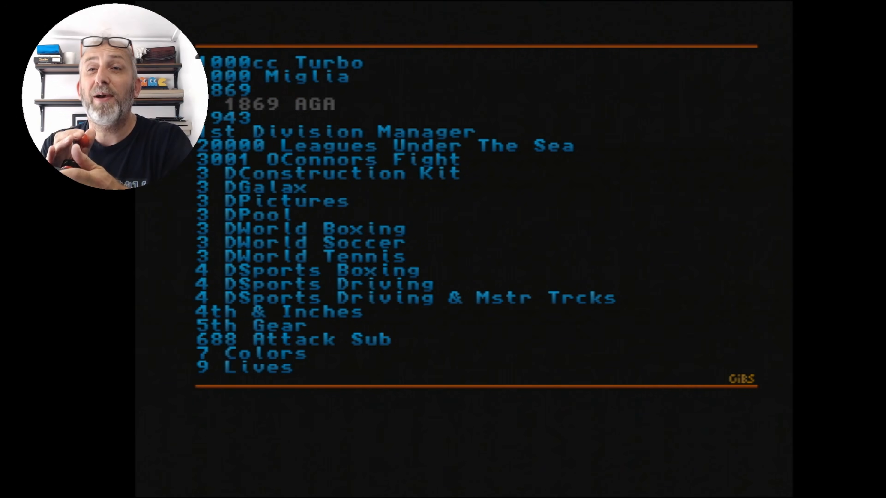
{"action": "key", "text": "Down"}
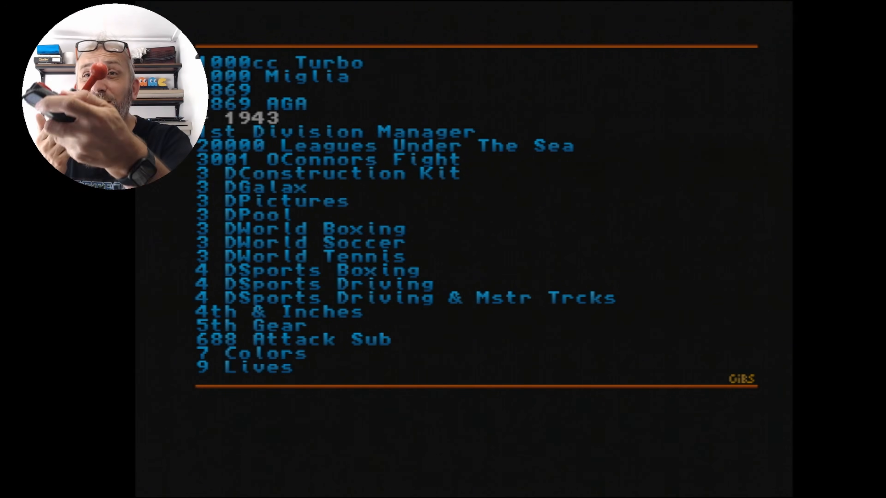